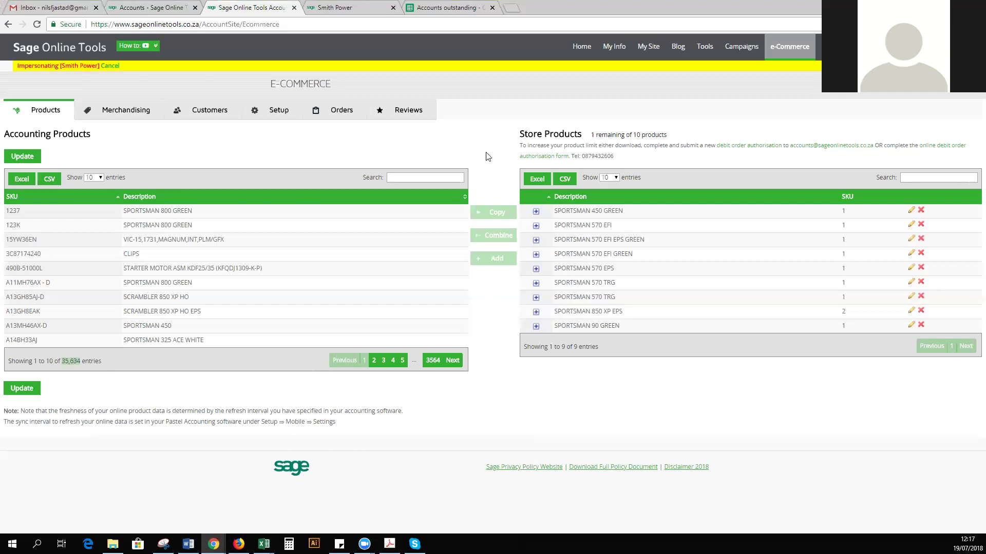
Review the merchandising list and the Smith Power storefront's Quadbikes Tiled and Quadbikes Quickorder pages
{"action": "left_click", "coordinate": [133, 114]}
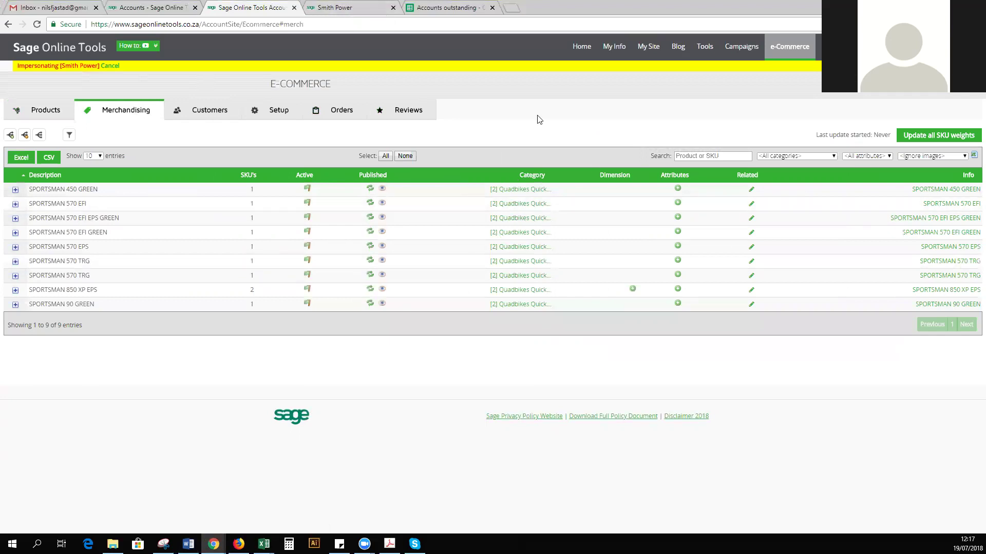
{"action": "left_click", "coordinate": [351, 8]}
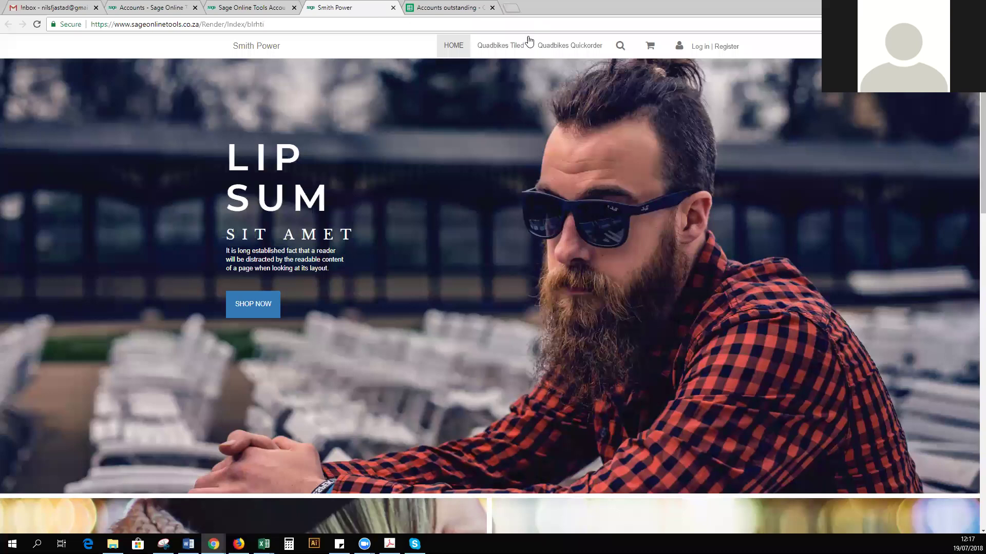
{"action": "left_click", "coordinate": [515, 47]}
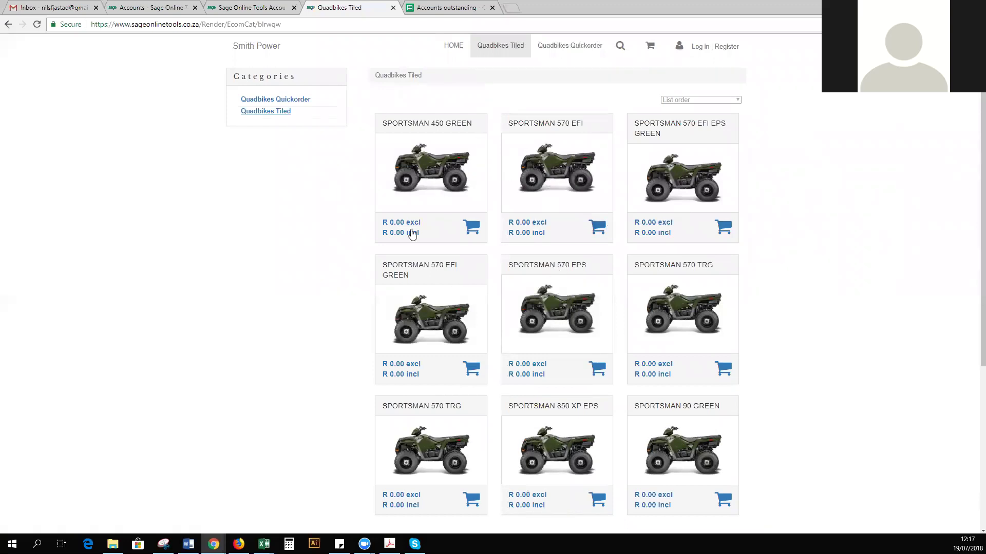
{"action": "left_click", "coordinate": [572, 45]}
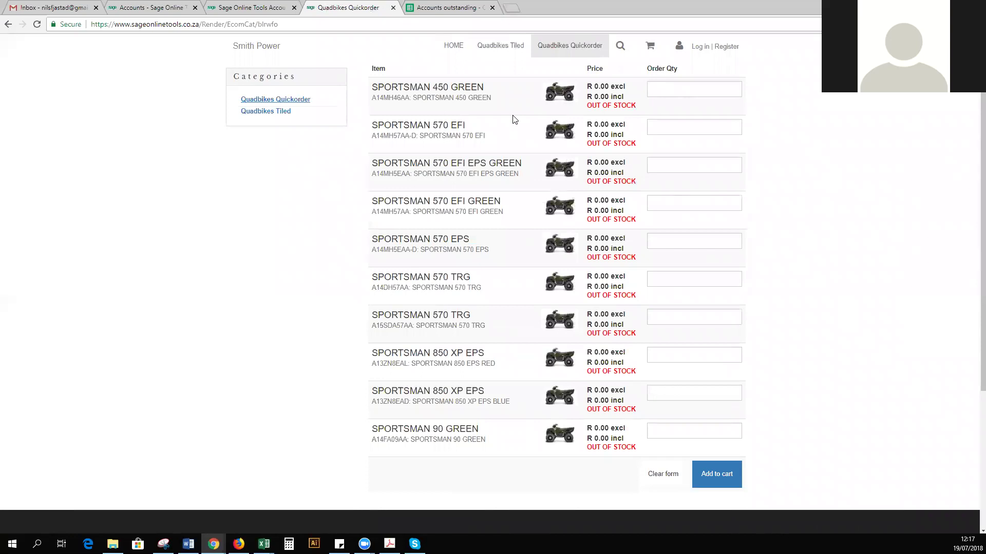
Add 2 SPORTSMAN 450 GREEN, 3 SPORTSMAN 570 EFI and 6 SPORTSMAN 570 EFI GREEN to the cart from the quick-order form
{"action": "left_click", "coordinate": [717, 92]}
{"action": "type", "text": "2"}
{"action": "left_click", "coordinate": [711, 127]}
{"action": "type", "text": "3"}
{"action": "left_click", "coordinate": [693, 202]}
{"action": "type", "text": "6"}
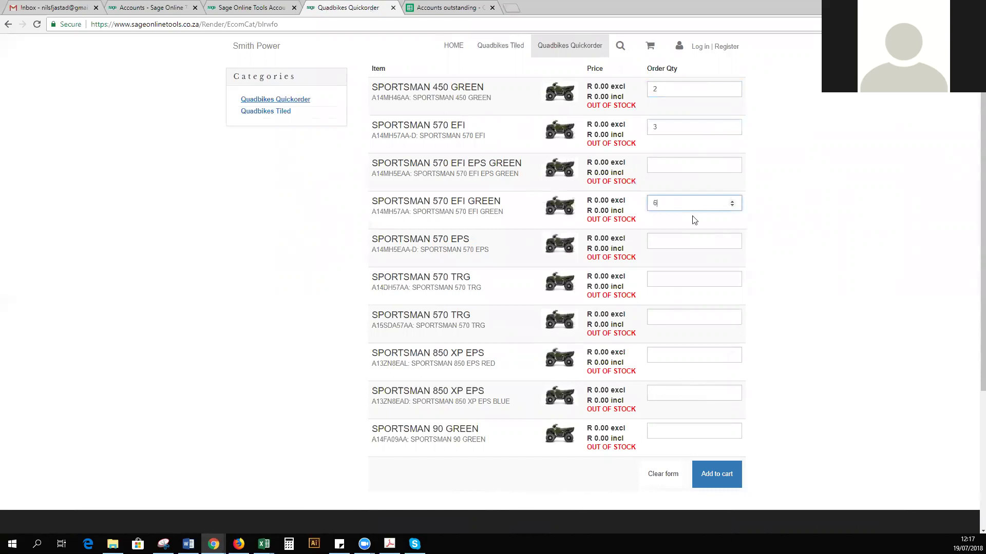
{"action": "left_click", "coordinate": [719, 477]}
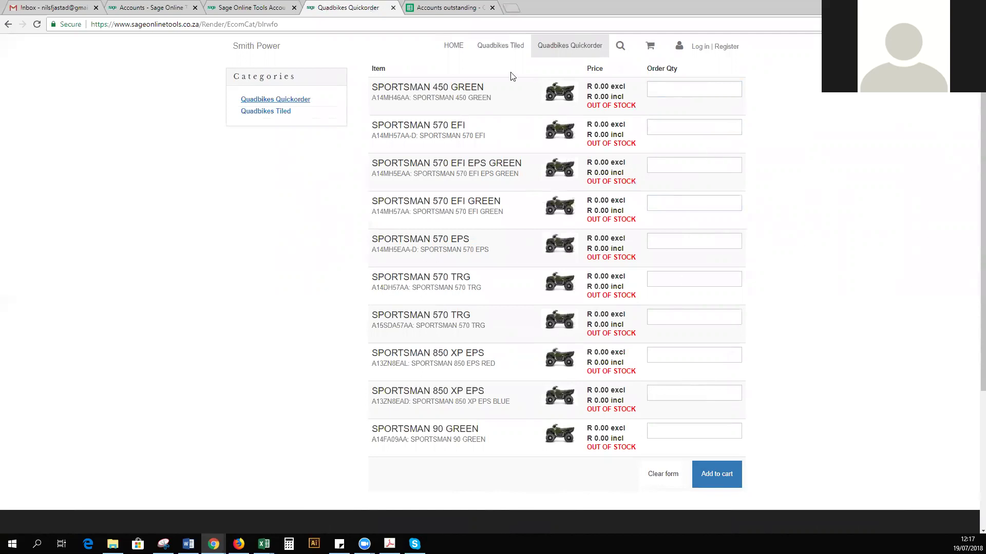
Search the e-commerce accounting customers by a contact's name and clear the search
{"action": "left_click", "coordinate": [267, 8]}
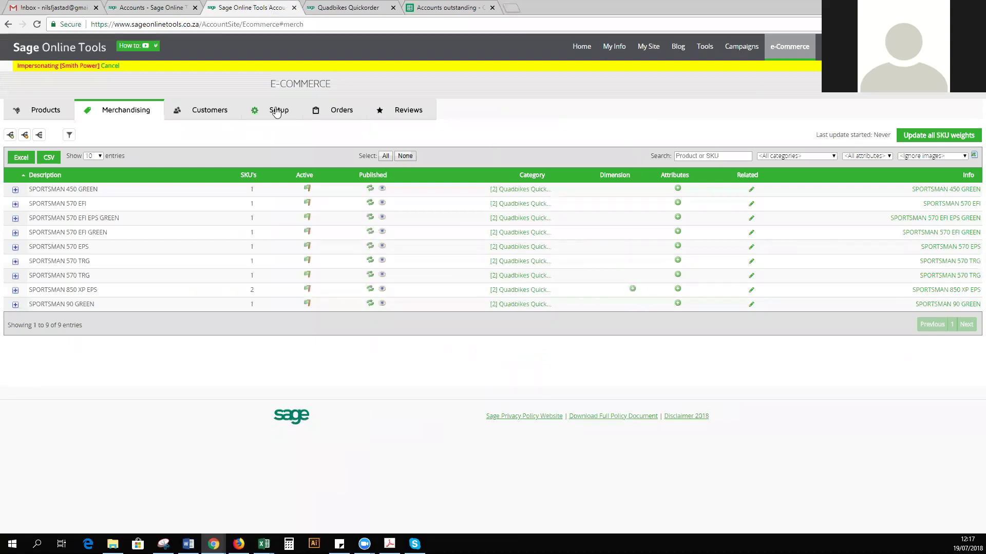
{"action": "left_click", "coordinate": [211, 115]}
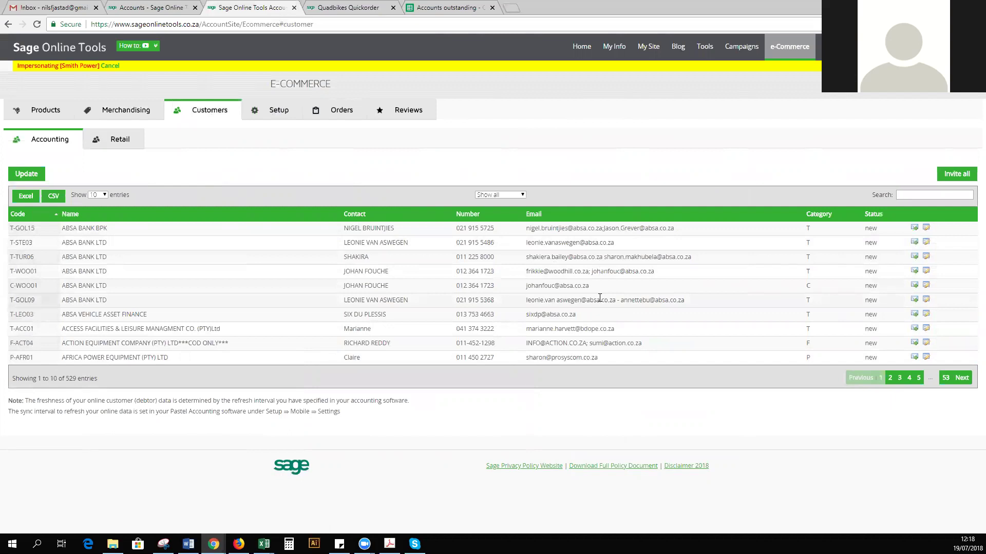
{"action": "left_click", "coordinate": [911, 192]}
{"action": "type", "text": "jaco"}
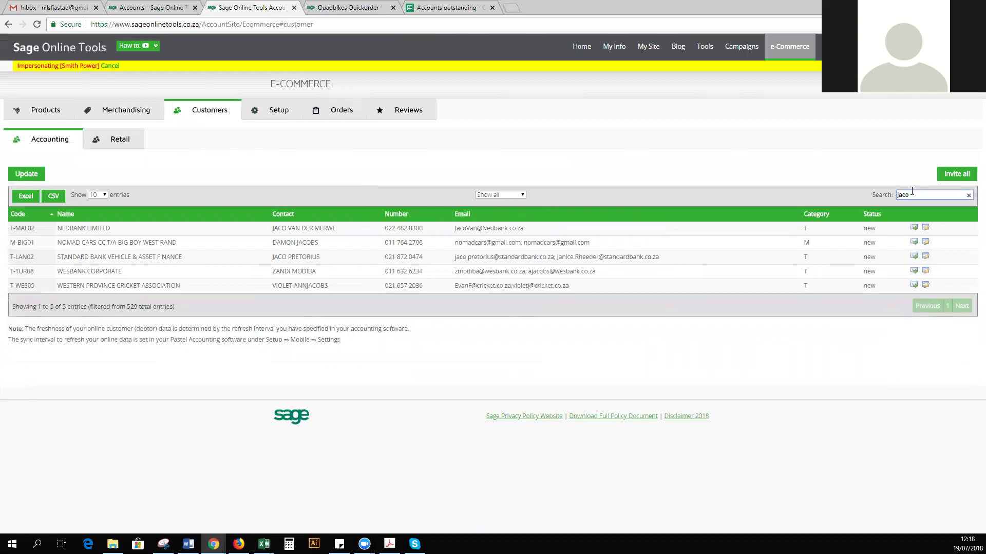
{"action": "left_click_drag", "start_coordinate": [916, 195], "coordinate": [894, 196]}
{"action": "key", "text": "BackSpace"}
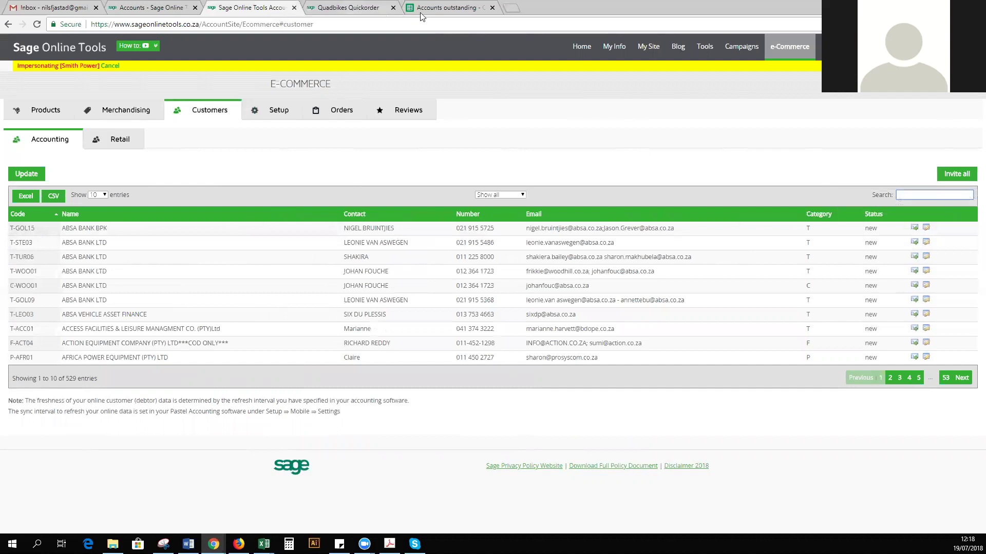
{"action": "left_click", "coordinate": [435, 8]}
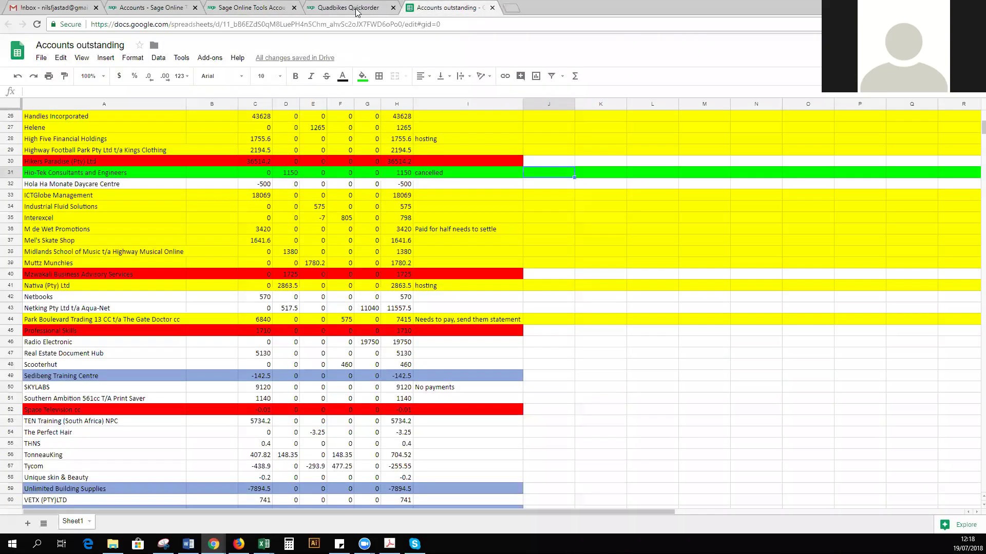
{"action": "left_click", "coordinate": [322, 8]}
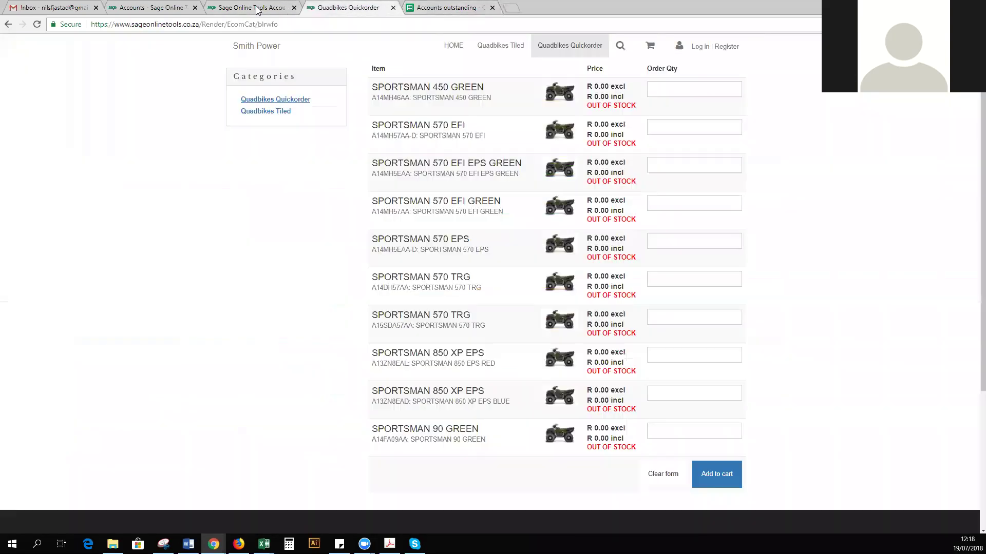
{"action": "left_click", "coordinate": [286, 8]}
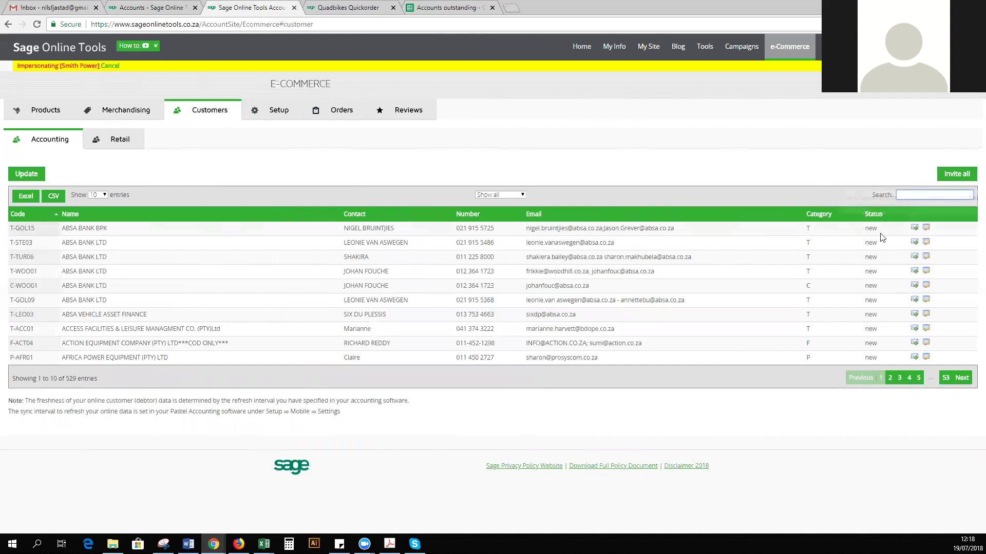
{"action": "left_click", "coordinate": [916, 229]}
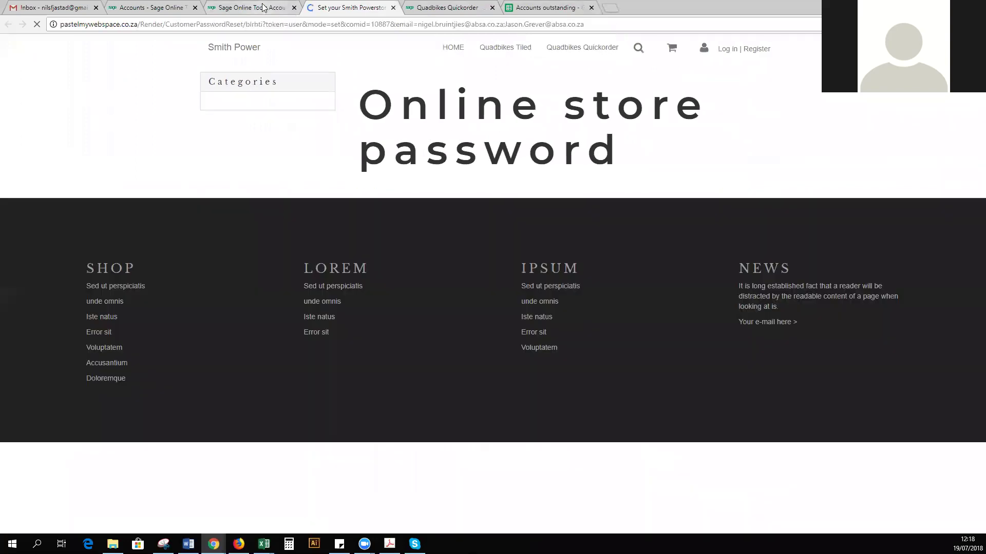
{"action": "left_click", "coordinate": [265, 8]}
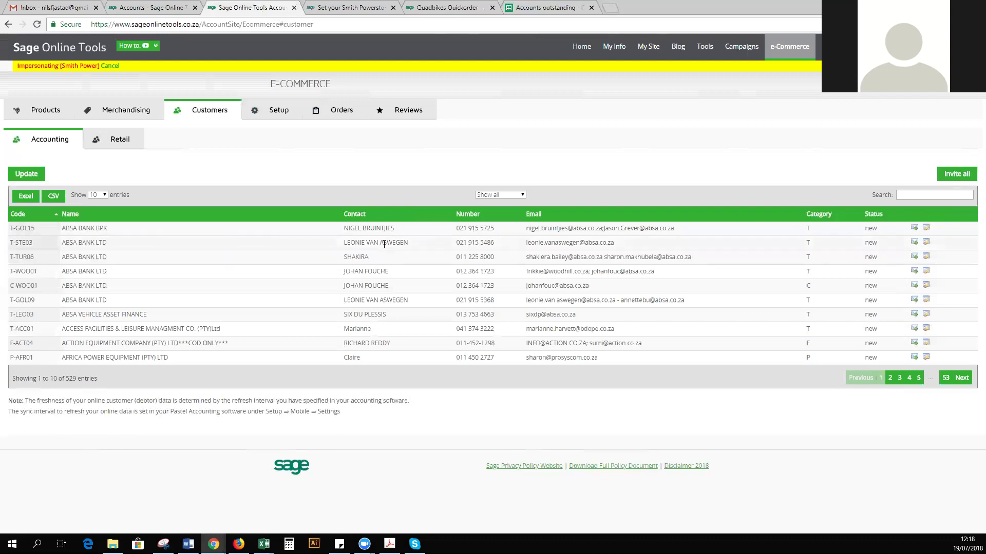
{"action": "left_click", "coordinate": [393, 7]}
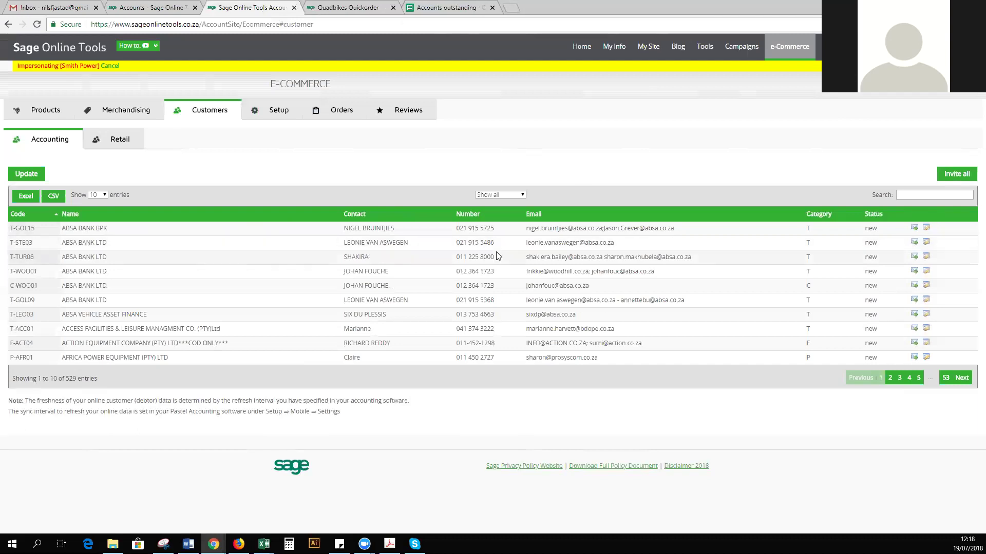
Set and confirm the second listed customer's online store password, save the login in the browser, and view Quadbikes Tiled as that customer
{"action": "left_click", "coordinate": [926, 241]}
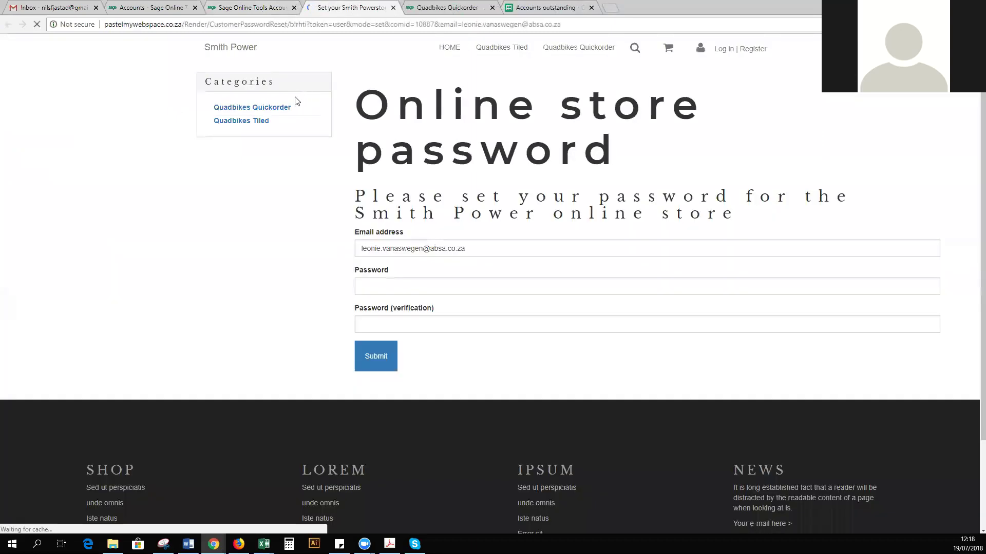
{"action": "left_click", "coordinate": [387, 280]}
{"action": "type", "text": "•••••"}
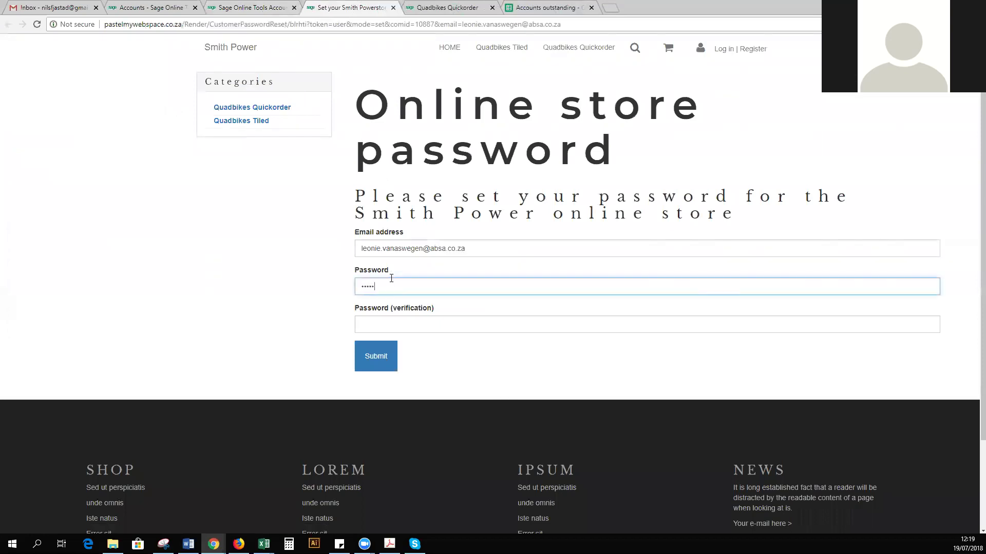
{"action": "type", "text": "••"}
{"action": "key", "text": "Tab"}
{"action": "type", "text": "•••••••"}
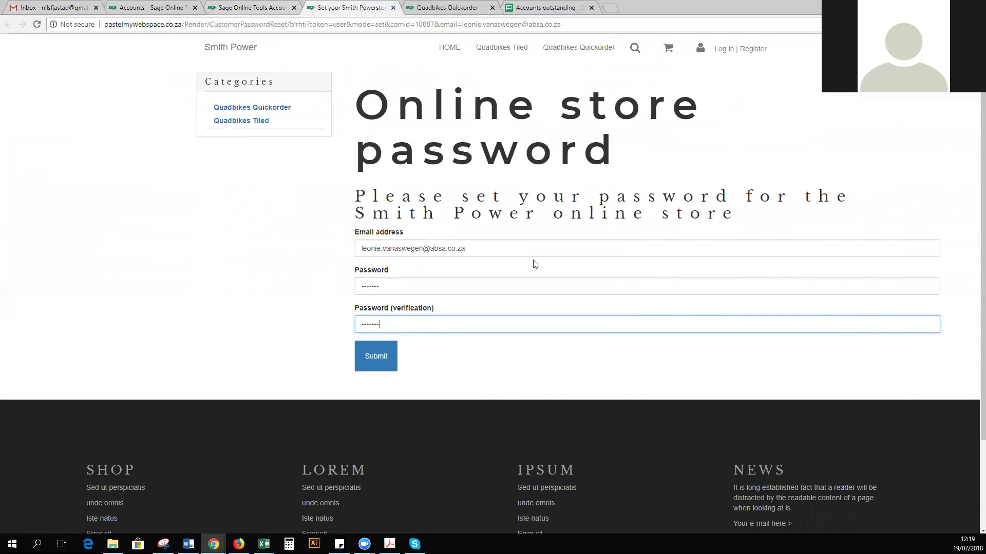
{"action": "left_click", "coordinate": [487, 248]}
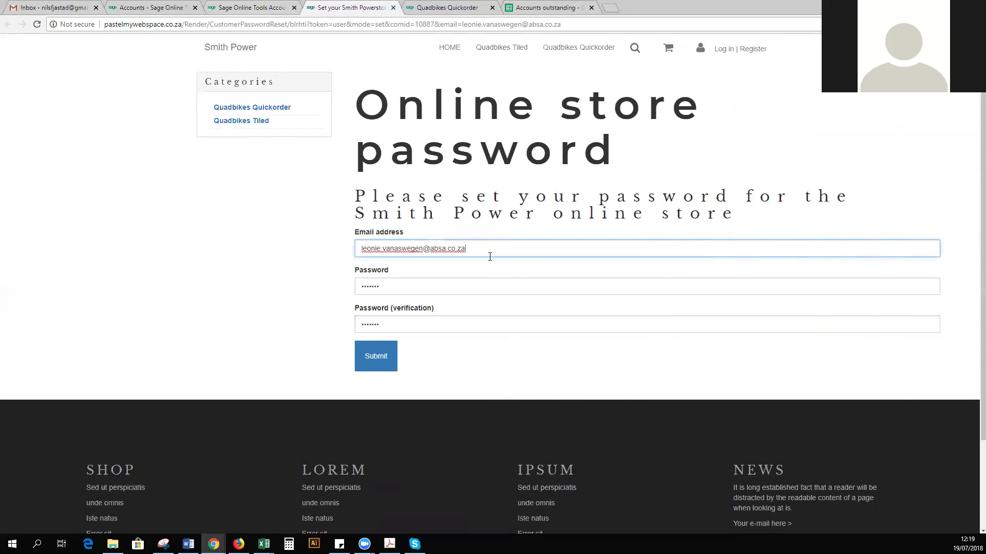
{"action": "left_click", "coordinate": [387, 357]}
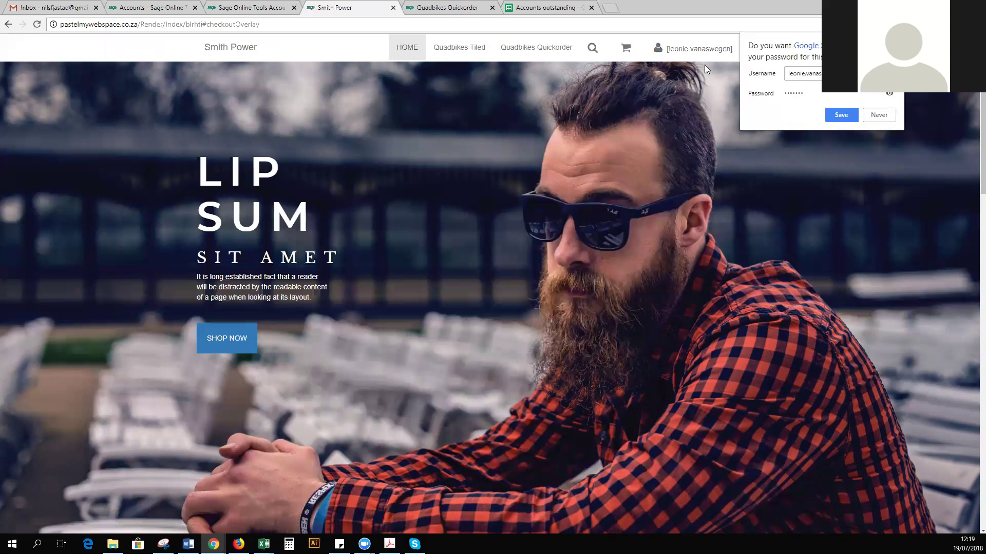
{"action": "left_click", "coordinate": [837, 116]}
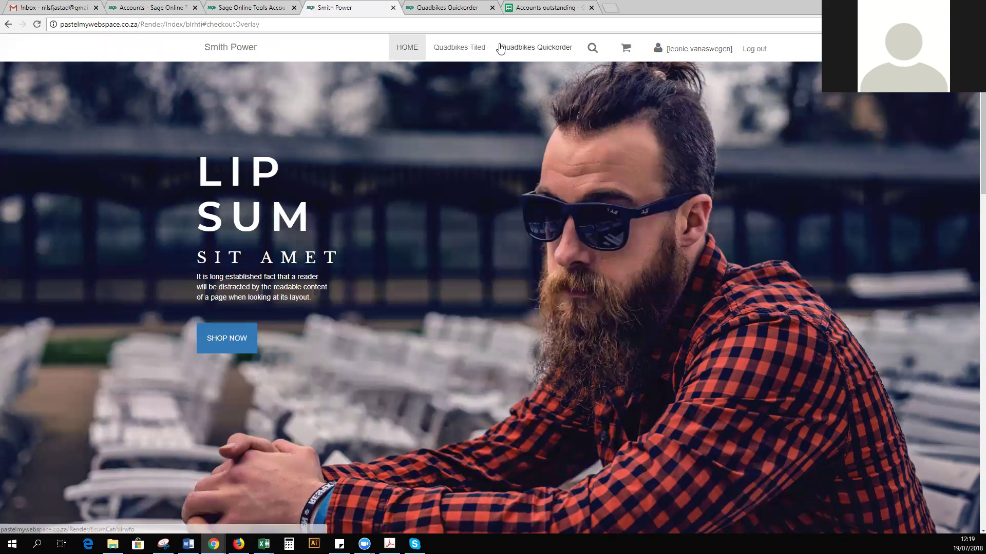
{"action": "left_click", "coordinate": [477, 52]}
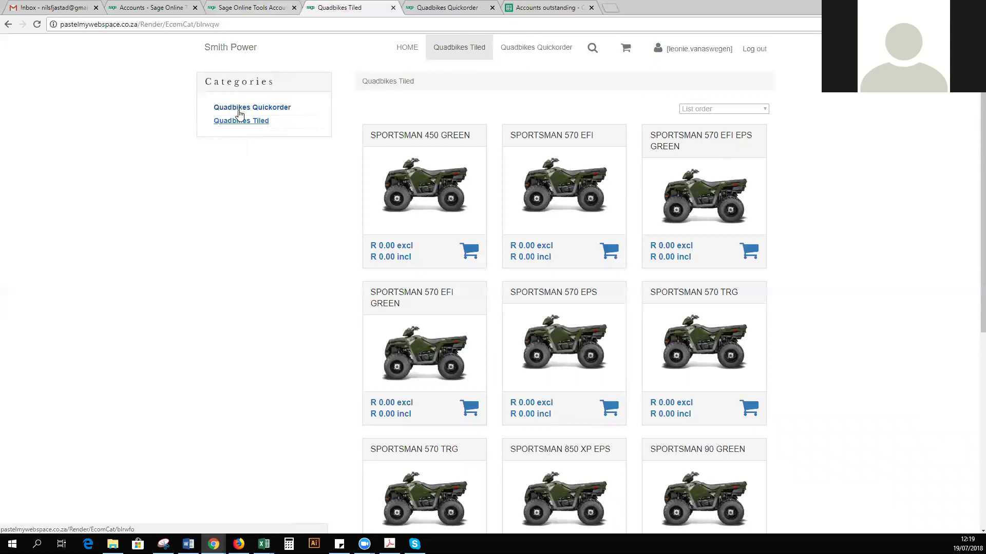
Examine the accounting customer list for records holding more than one e-mail address, highlighting the second address of the first customer
{"action": "left_click", "coordinate": [262, 8]}
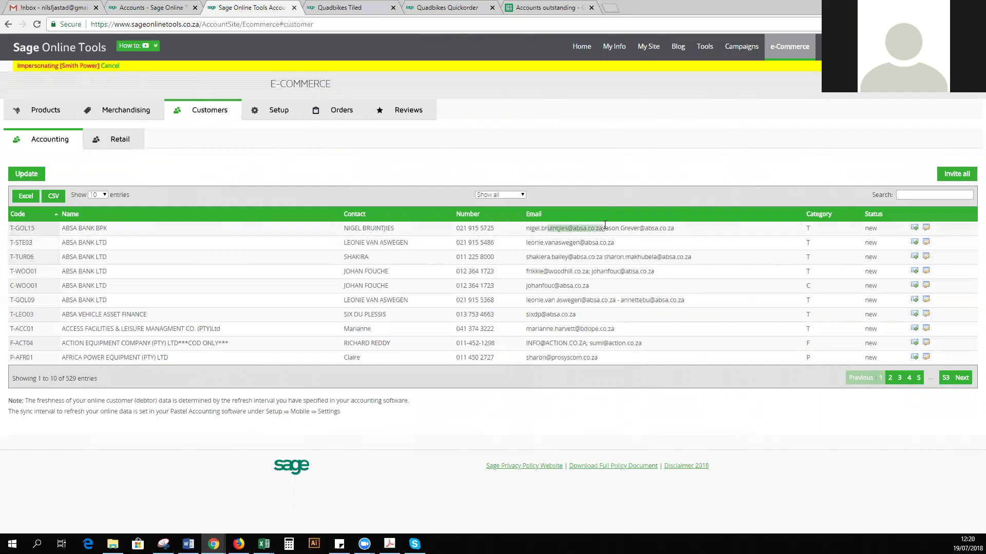
{"action": "left_click_drag", "start_coordinate": [674, 228], "coordinate": [603, 228]}
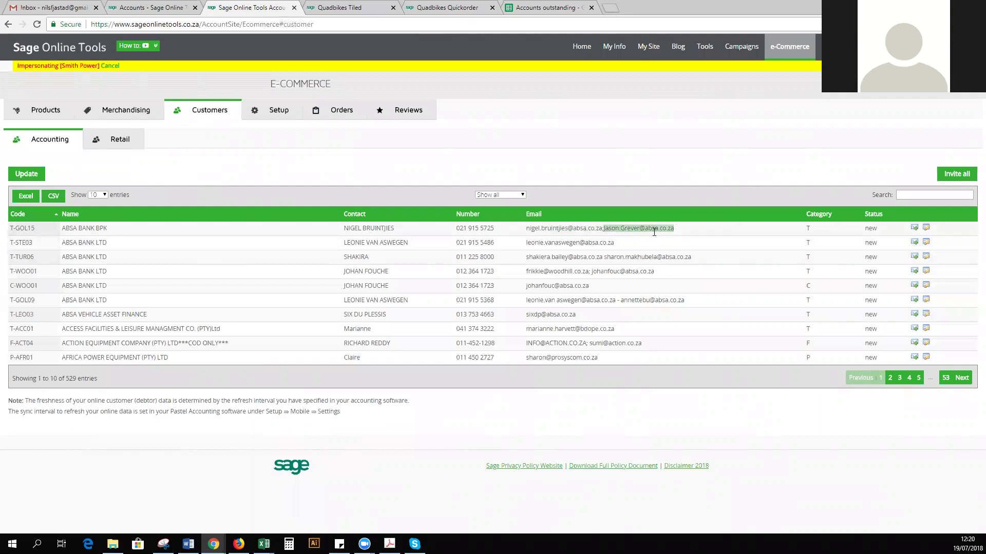
{"action": "left_click", "coordinate": [686, 234]}
{"action": "left_click_drag", "start_coordinate": [687, 234], "coordinate": [631, 238]}
{"action": "key", "text": "alt+Tab"}
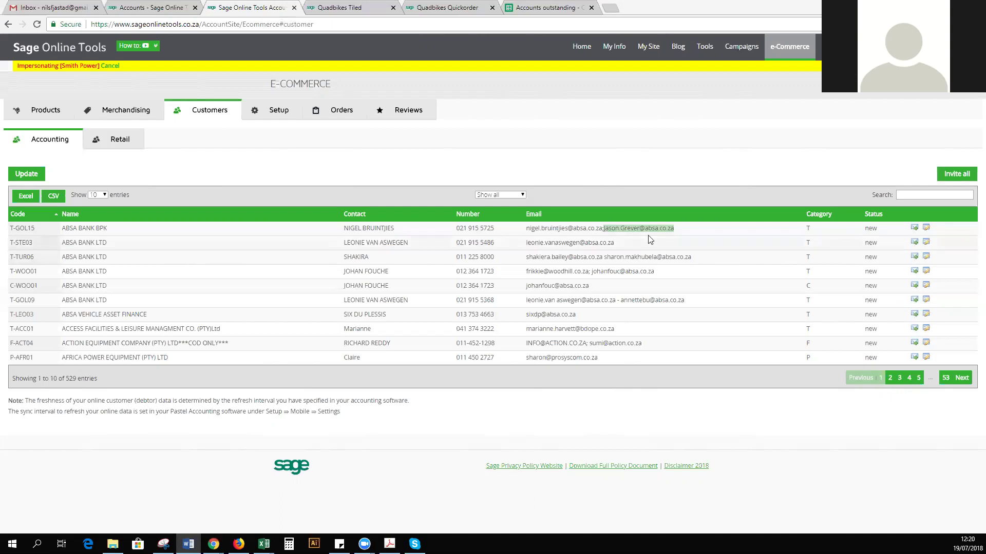
{"action": "left_click", "coordinate": [662, 259]}
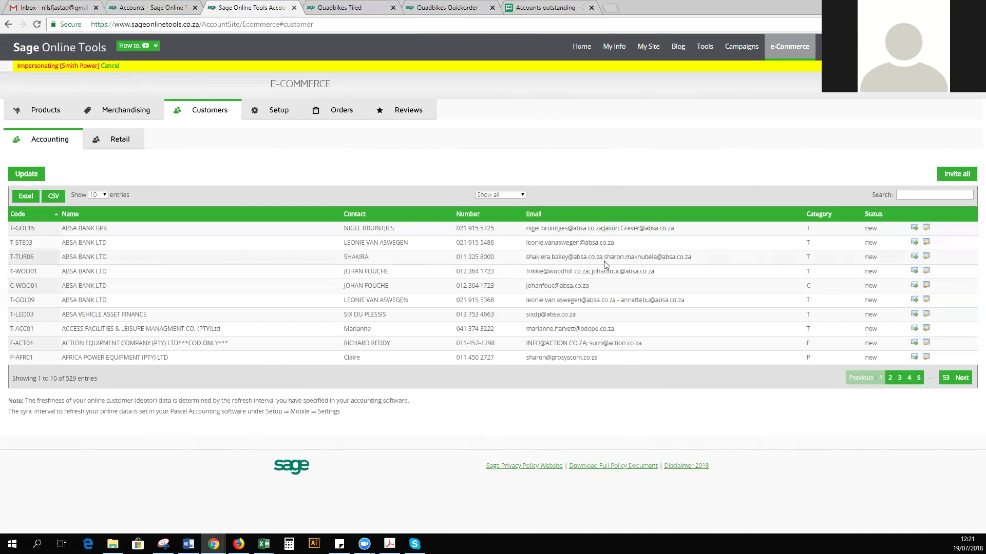
{"action": "key", "text": "alt+Tab"}
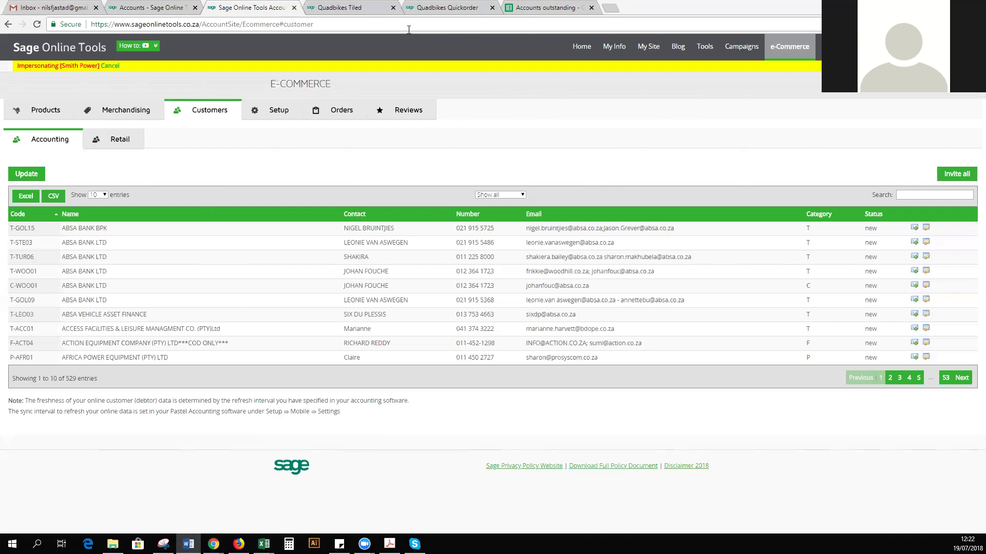
View the Quadbikes Tiled store page as the logged-in customer and return to the accounting customer list
{"action": "left_click", "coordinate": [423, 8]}
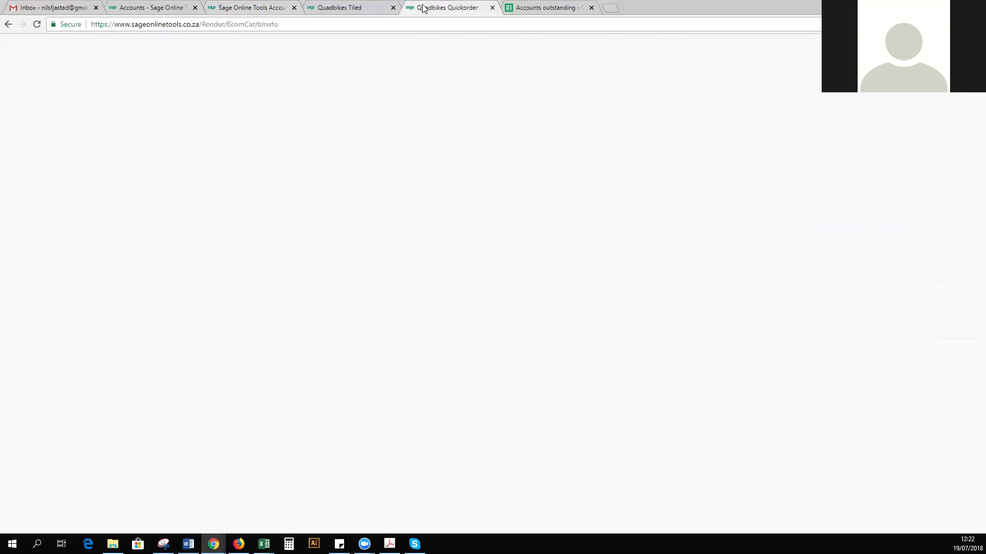
{"action": "left_click", "coordinate": [357, 7]}
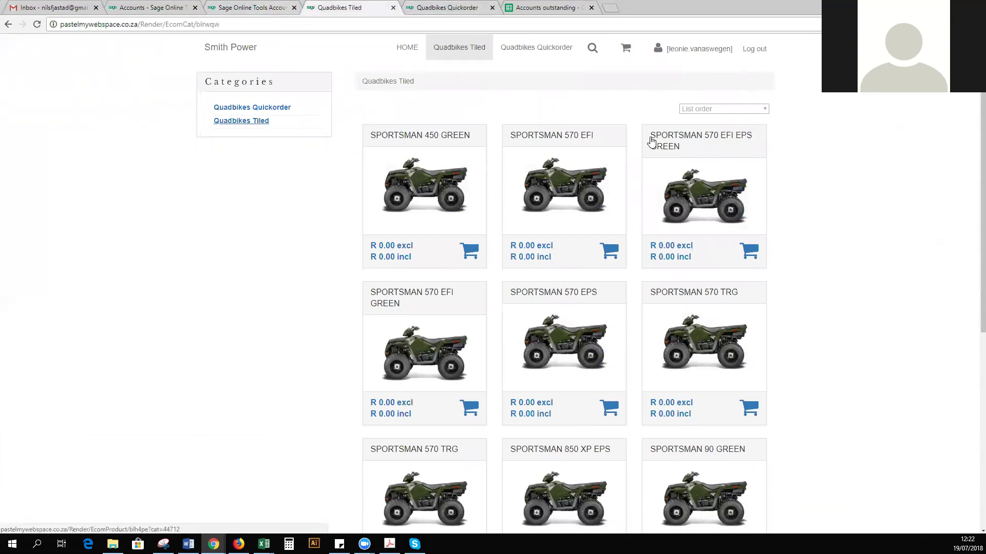
{"action": "left_click", "coordinate": [257, 7]}
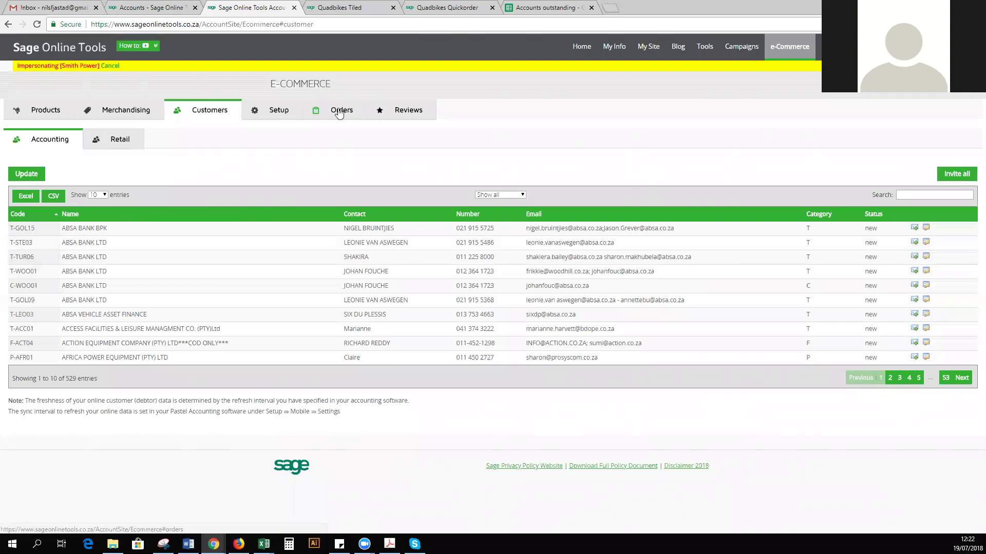
Restrict the Quadbikes Tiled category in the e-commerce setup to customer category T and save the permission
{"action": "left_click", "coordinate": [261, 116]}
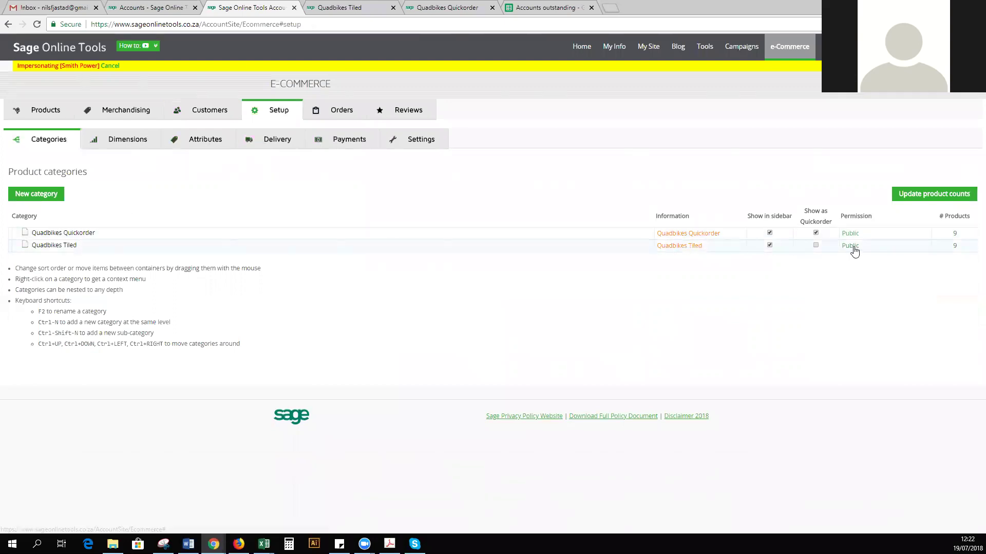
{"action": "mouse_move", "coordinate": [857, 227]}
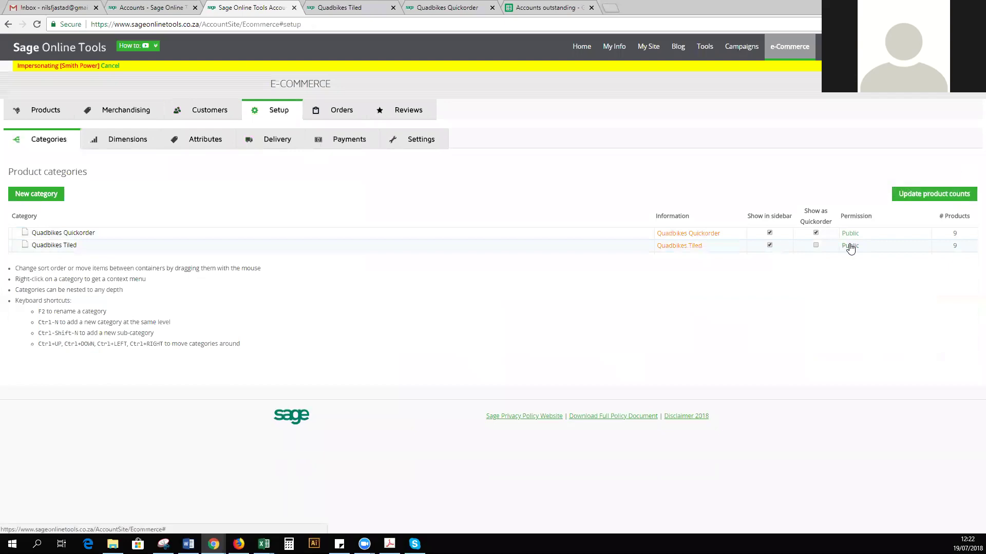
{"action": "left_click", "coordinate": [850, 247]}
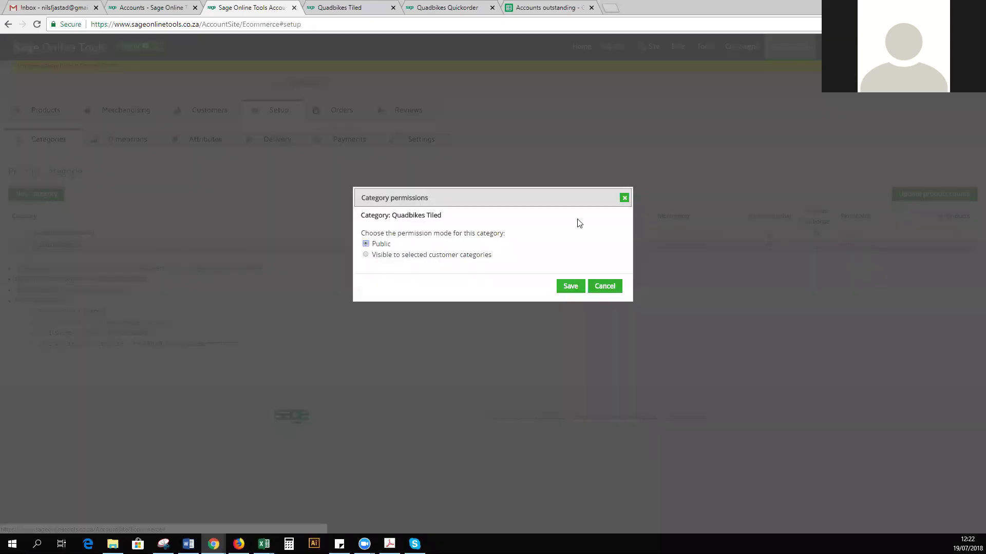
{"action": "left_click", "coordinate": [387, 257]}
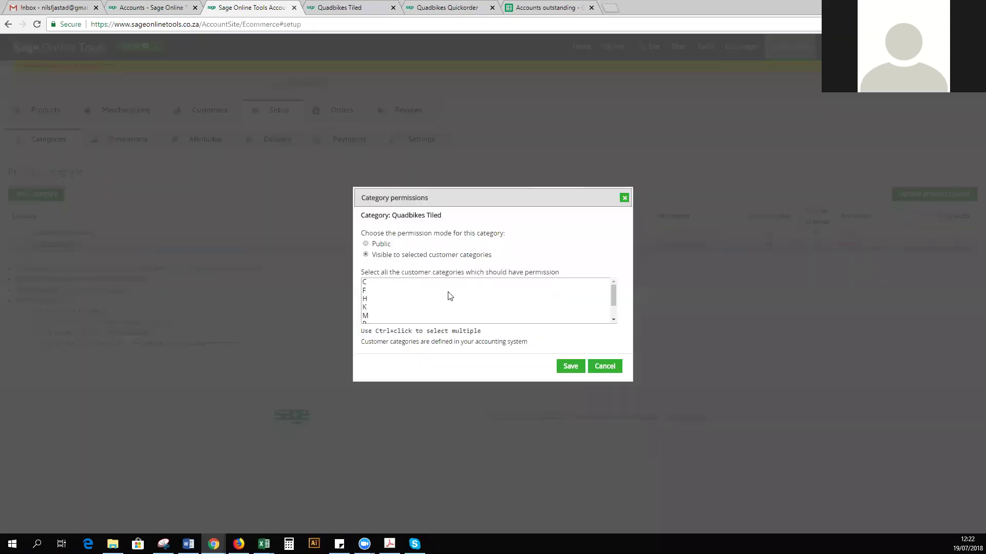
{"action": "scroll", "coordinate": [385, 300], "scroll_direction": "down", "scroll_amount": 1}
{"action": "left_click", "coordinate": [369, 319]}
{"action": "left_click", "coordinate": [570, 366]}
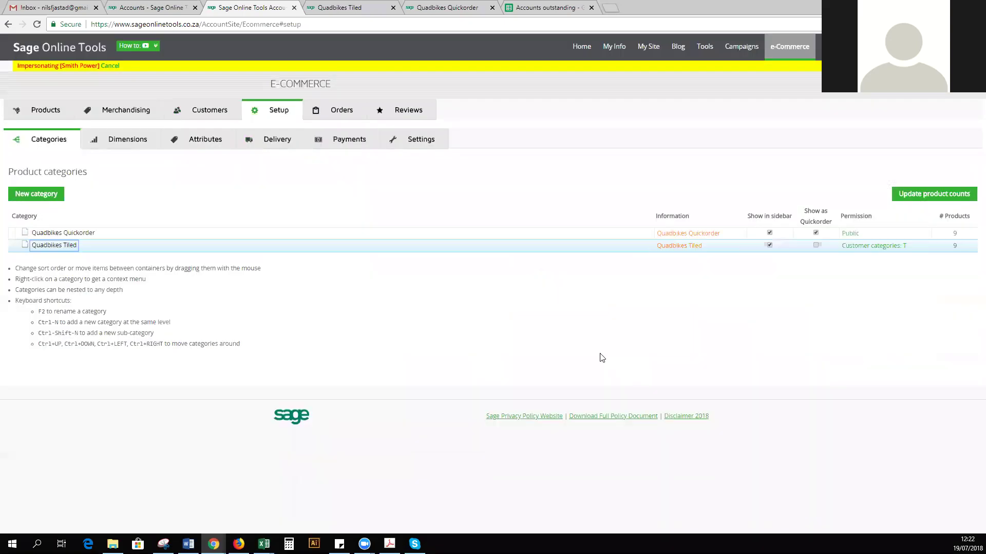
{"action": "left_click", "coordinate": [851, 235]}
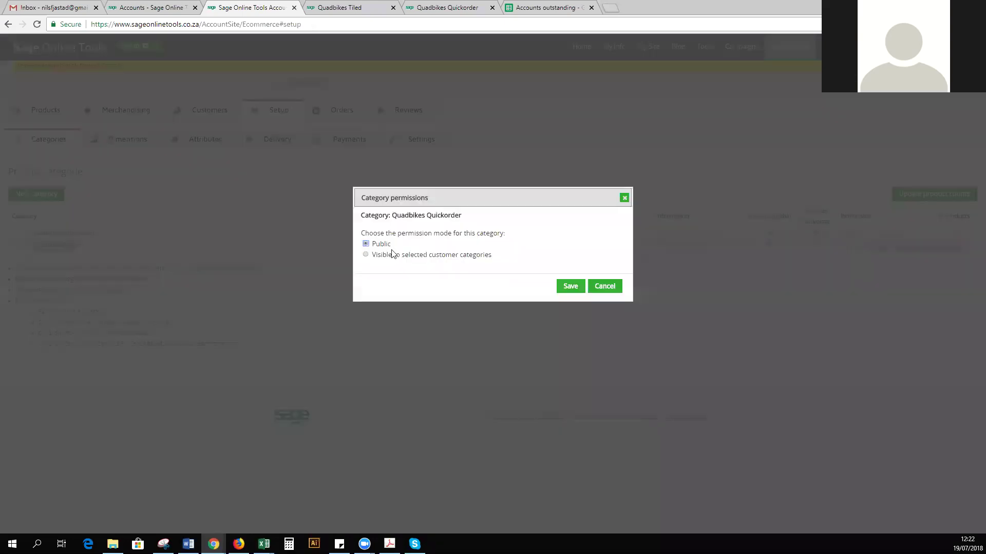
{"action": "left_click", "coordinate": [393, 254]}
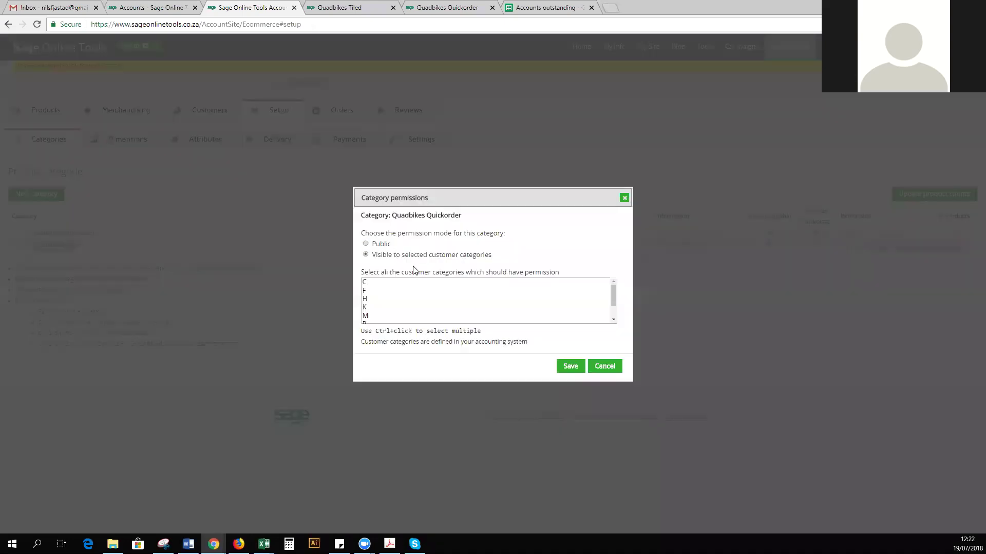
{"action": "left_click", "coordinate": [604, 366]}
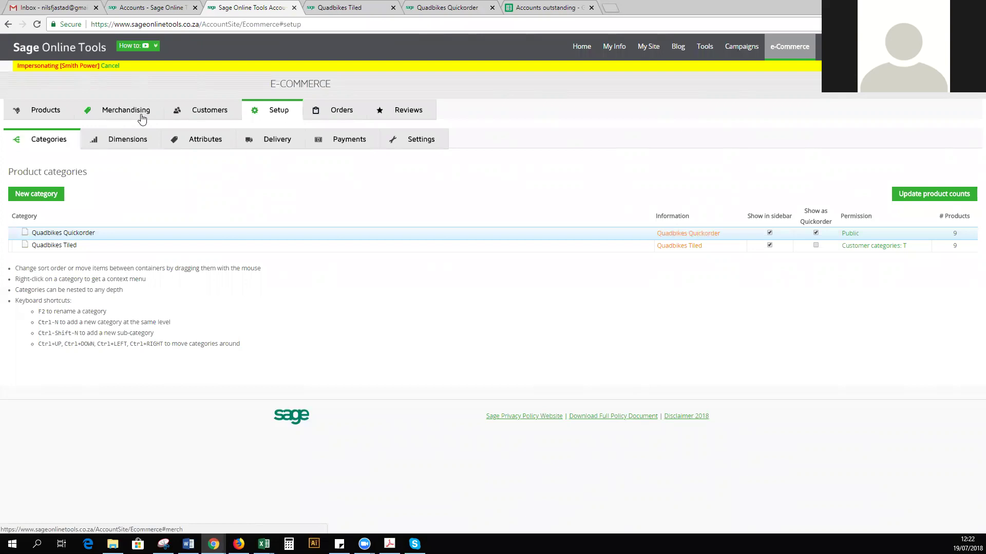
Restrict the Quadbikes Quickorder category in the e-commerce setup to customer category C and save the permission
{"action": "left_click", "coordinate": [180, 116]}
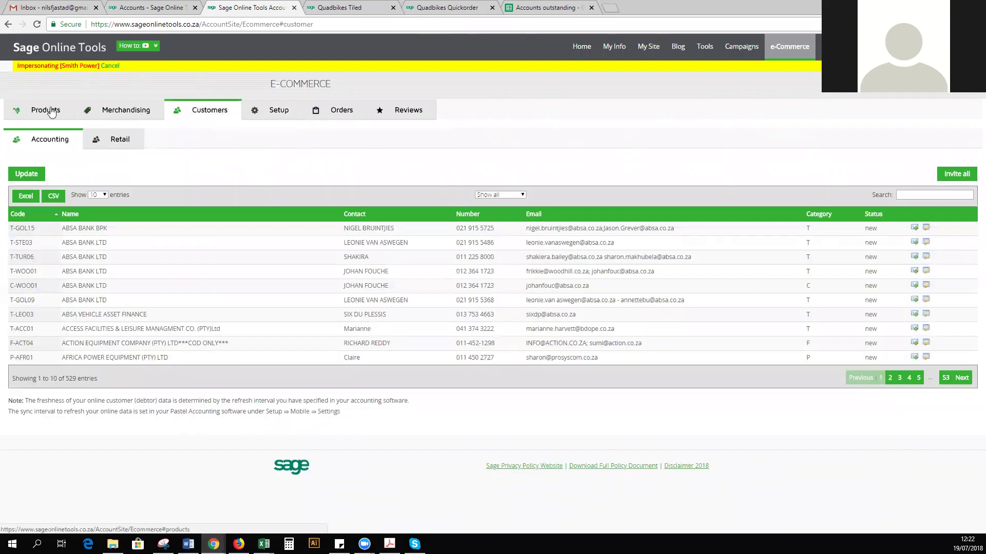
{"action": "left_click", "coordinate": [124, 115]}
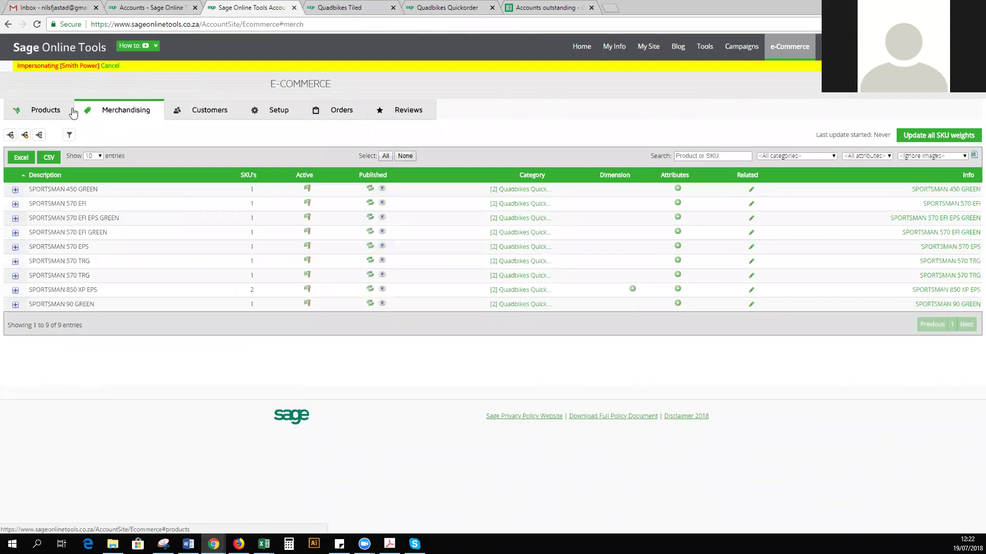
{"action": "left_click", "coordinate": [287, 114]}
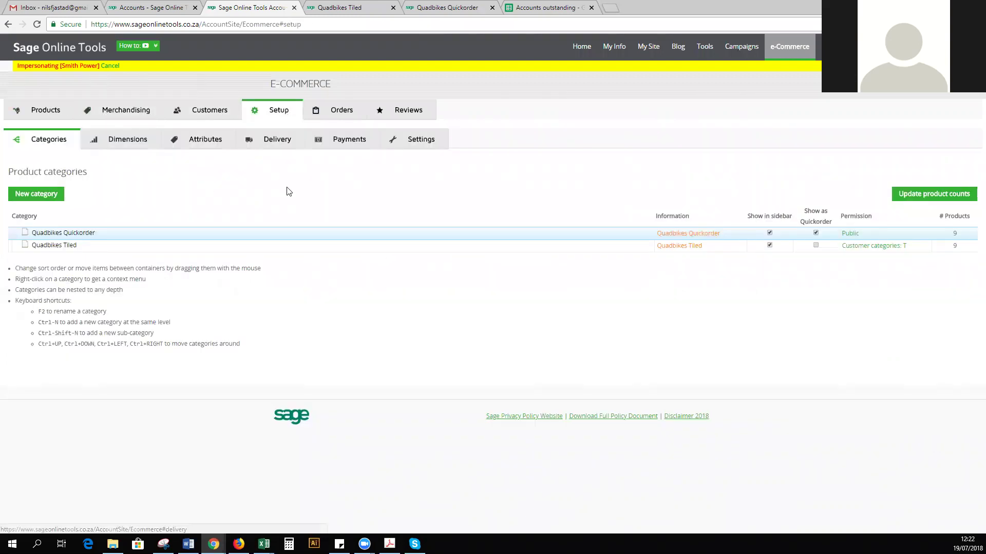
{"action": "left_click", "coordinate": [851, 234]}
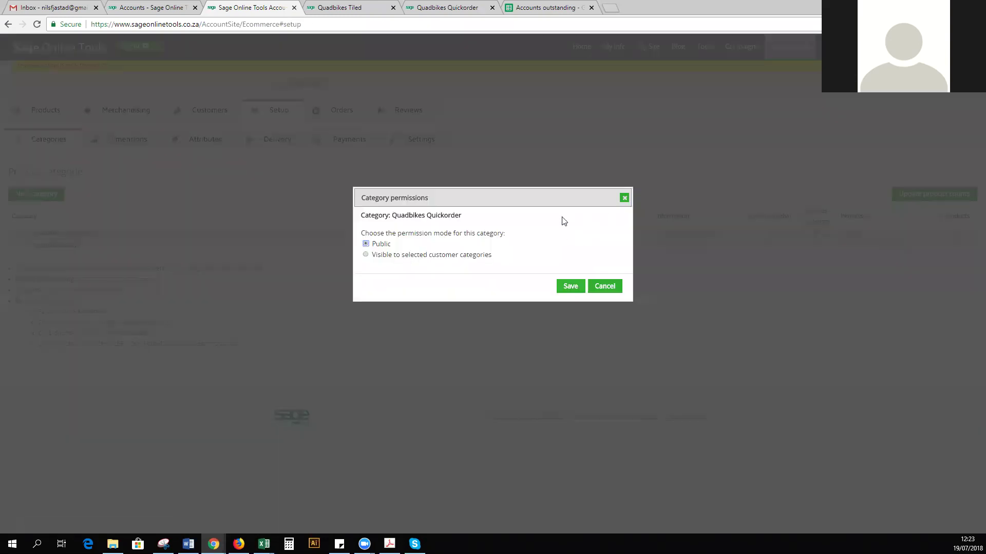
{"action": "left_click", "coordinate": [366, 255]}
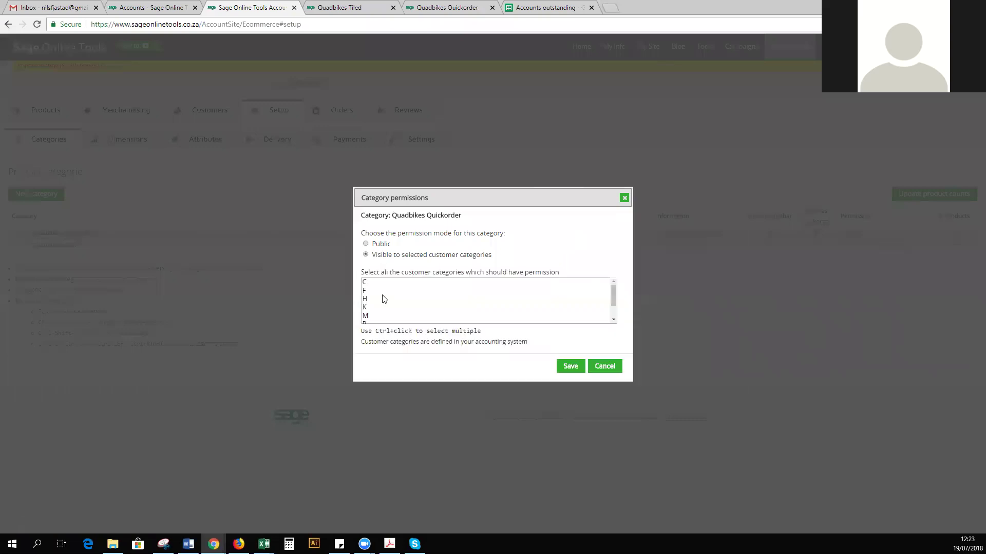
{"action": "left_click", "coordinate": [368, 283]}
{"action": "left_click", "coordinate": [569, 366]}
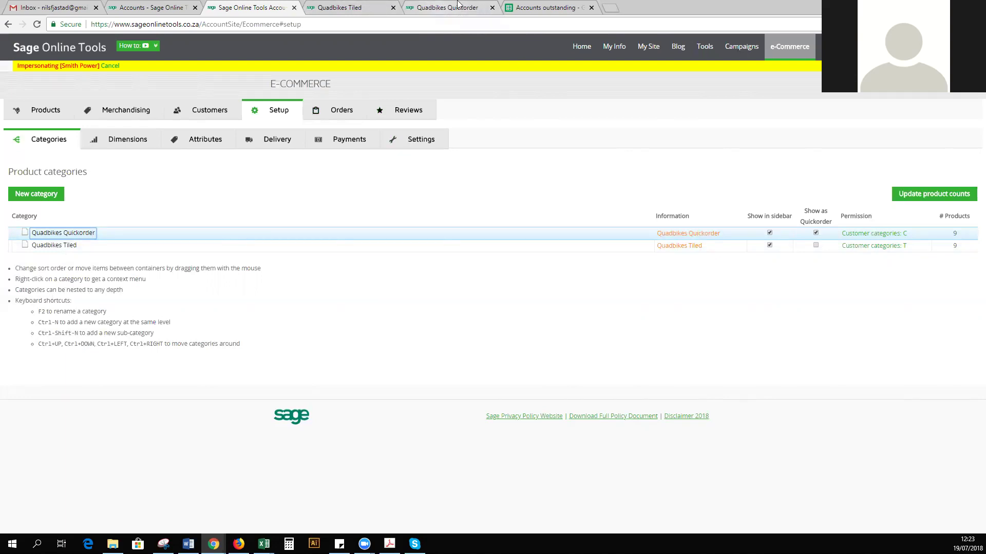
Check the categories offered to the logged-in customer in the store, and examine the customer categories in the accounting customer list
{"action": "left_click", "coordinate": [439, 8]}
{"action": "left_click", "coordinate": [365, 12]}
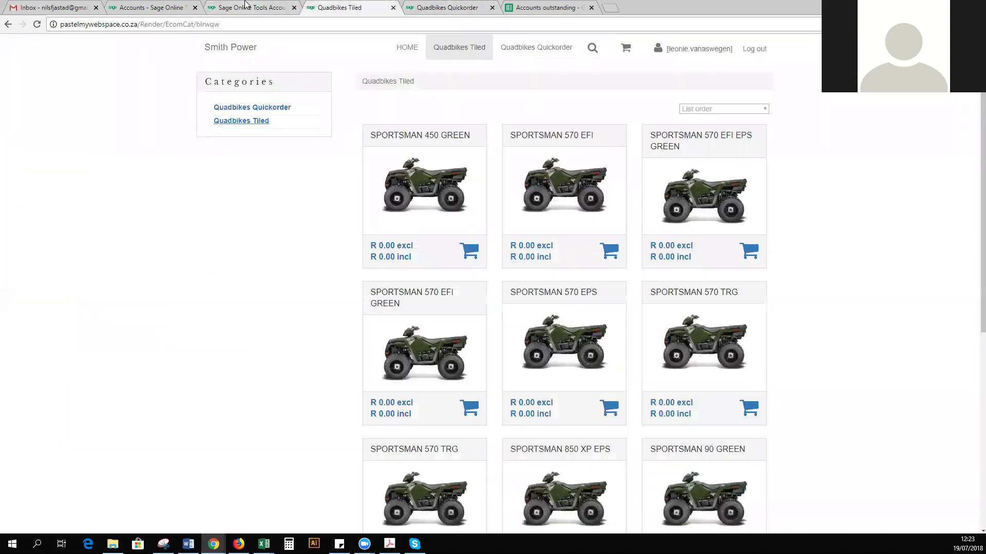
{"action": "left_click", "coordinate": [249, 8]}
{"action": "left_click", "coordinate": [193, 116]}
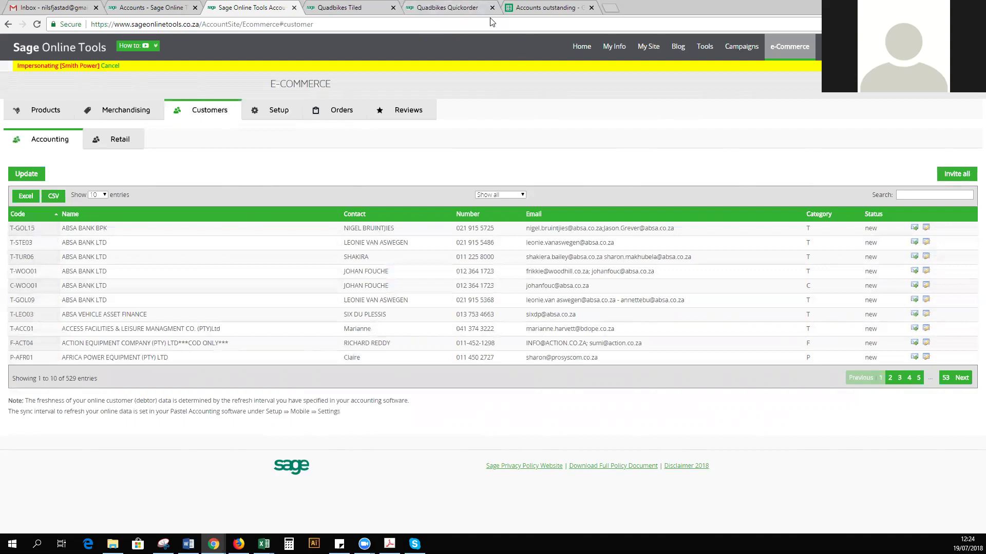
Open the SPORTSMAN 570 EFI EPS GREEN product from Quadbikes Tiled and return to the e-commerce administration
{"action": "left_click", "coordinate": [367, 8]}
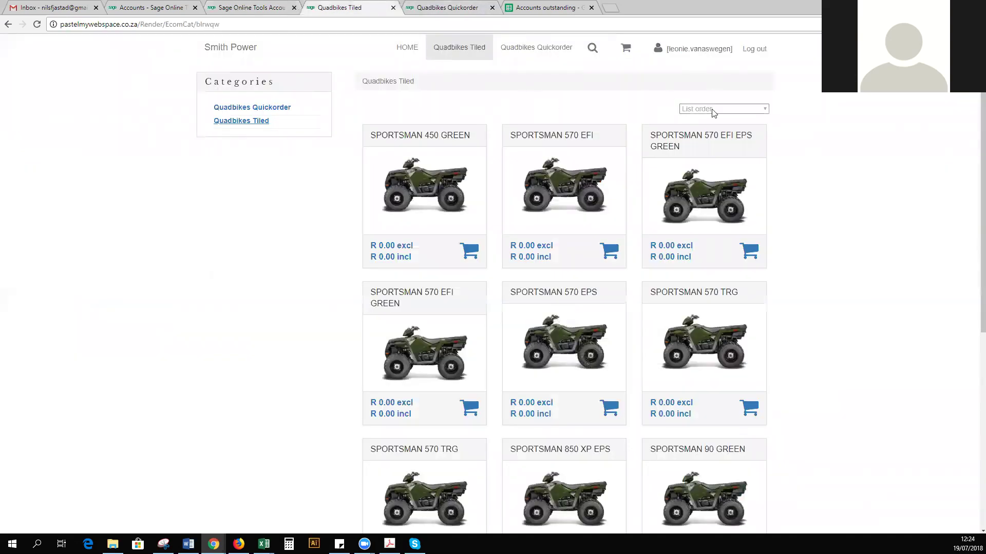
{"action": "left_click", "coordinate": [690, 193]}
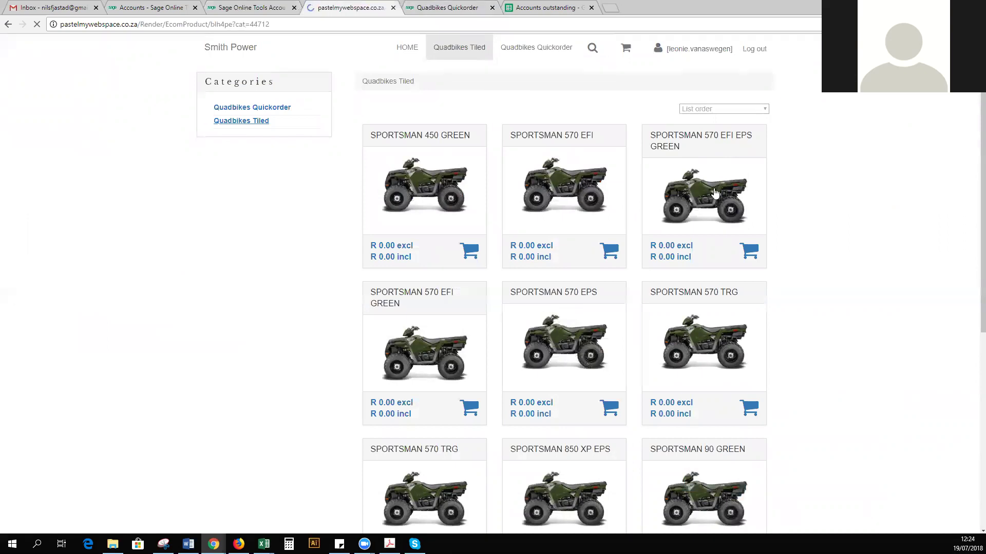
{"action": "left_click", "coordinate": [260, 8]}
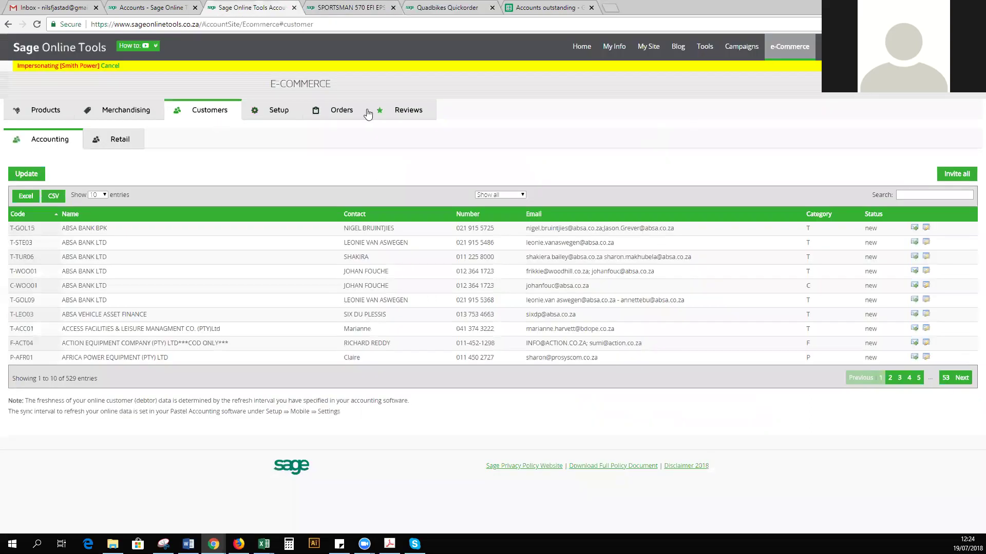
Check the store's orders, then open the e-commerce setup settings and review the site, stock display and enquiry options
{"action": "left_click", "coordinate": [347, 113]}
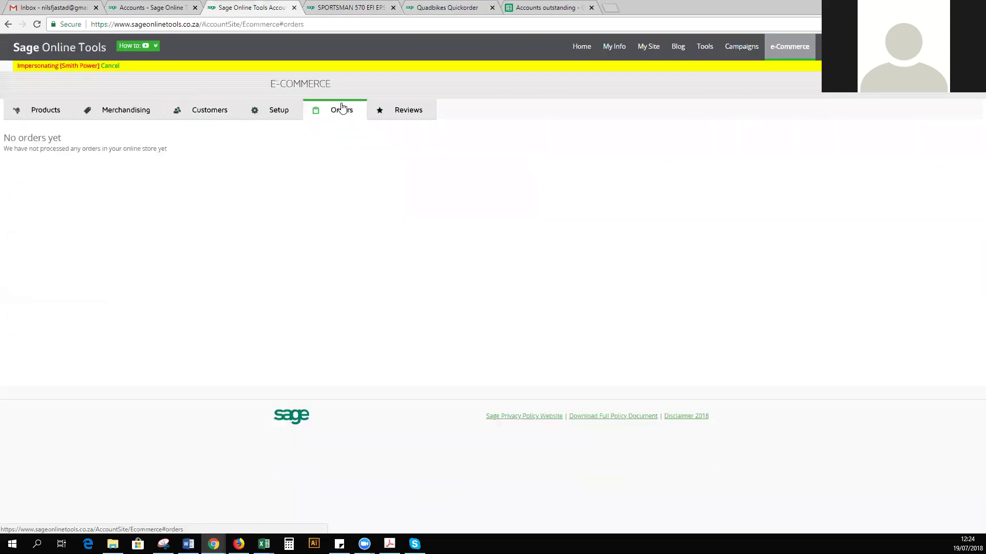
{"action": "left_click", "coordinate": [280, 112]}
{"action": "left_click", "coordinate": [388, 137]}
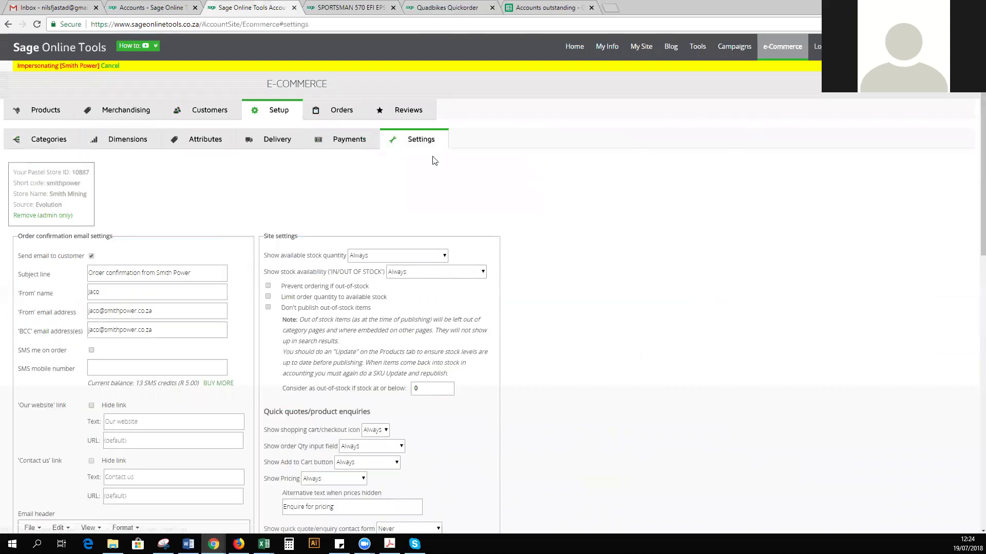
{"action": "scroll", "coordinate": [502, 245], "scroll_direction": "down", "scroll_amount": 1}
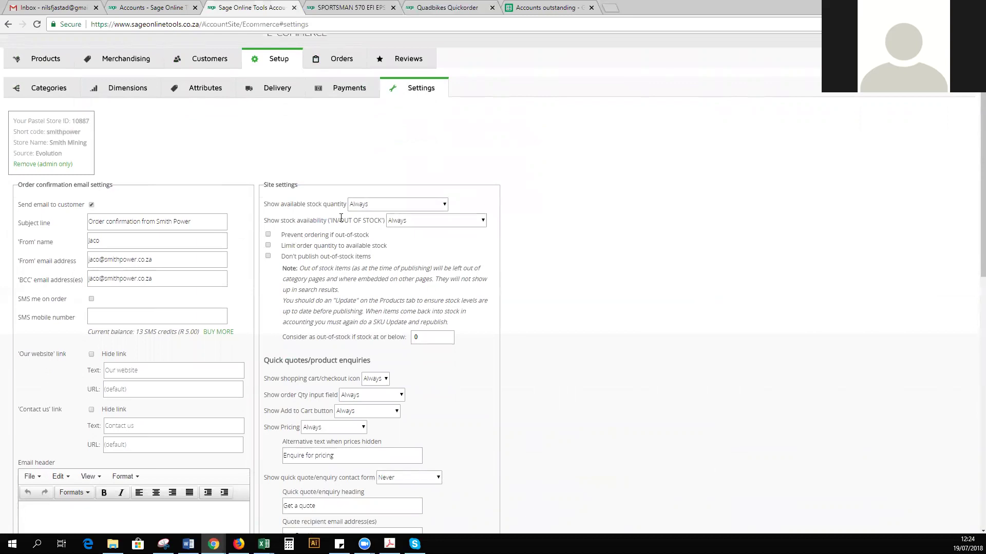
{"action": "left_click", "coordinate": [405, 205]}
{"action": "left_click", "coordinate": [464, 316]}
{"action": "scroll", "coordinate": [452, 328], "scroll_direction": "down", "scroll_amount": 1}
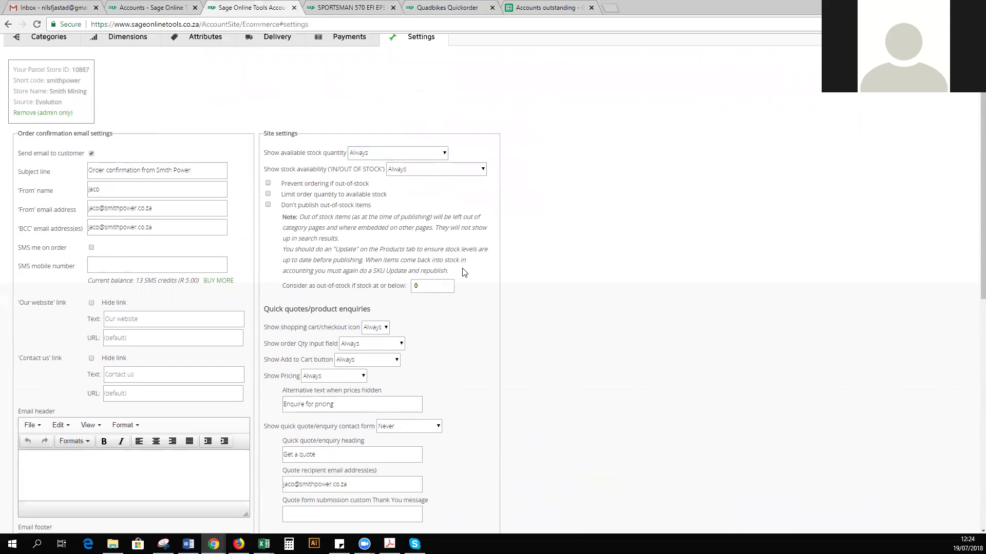
{"action": "scroll", "coordinate": [472, 231], "scroll_direction": "down", "scroll_amount": 3}
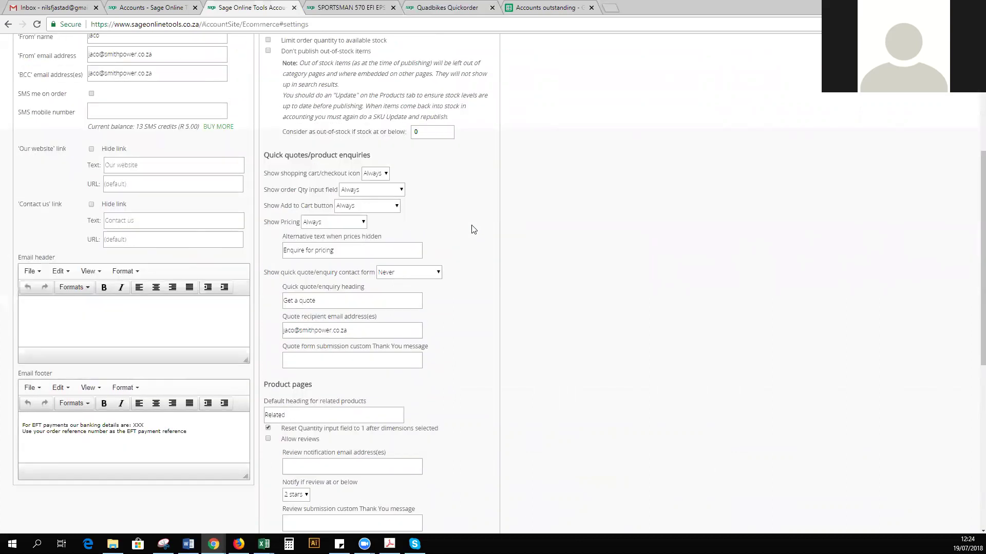
{"action": "scroll", "coordinate": [473, 229], "scroll_direction": "up", "scroll_amount": 2}
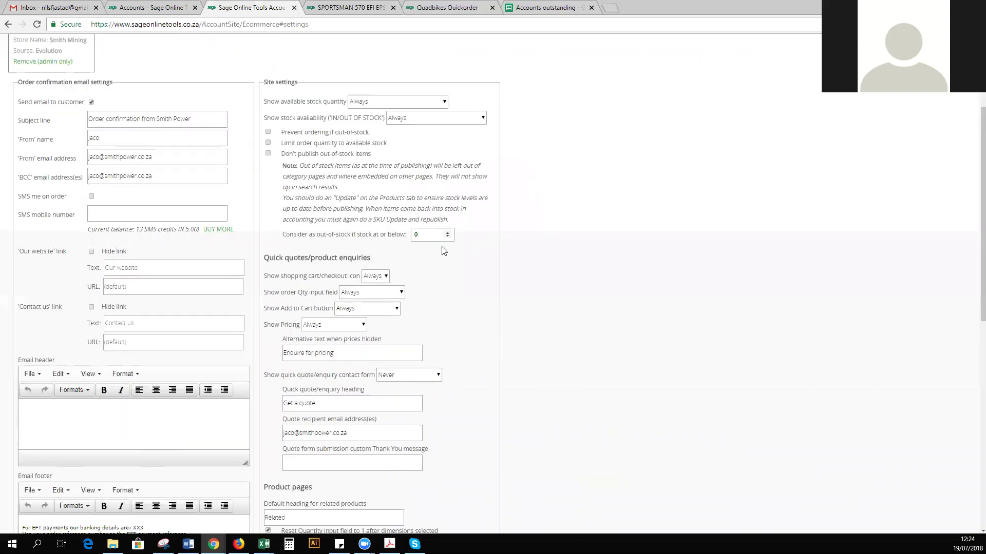
Set both the stock availability display and the available stock quantity display to Never, and save the store settings
{"action": "left_click", "coordinate": [385, 276]}
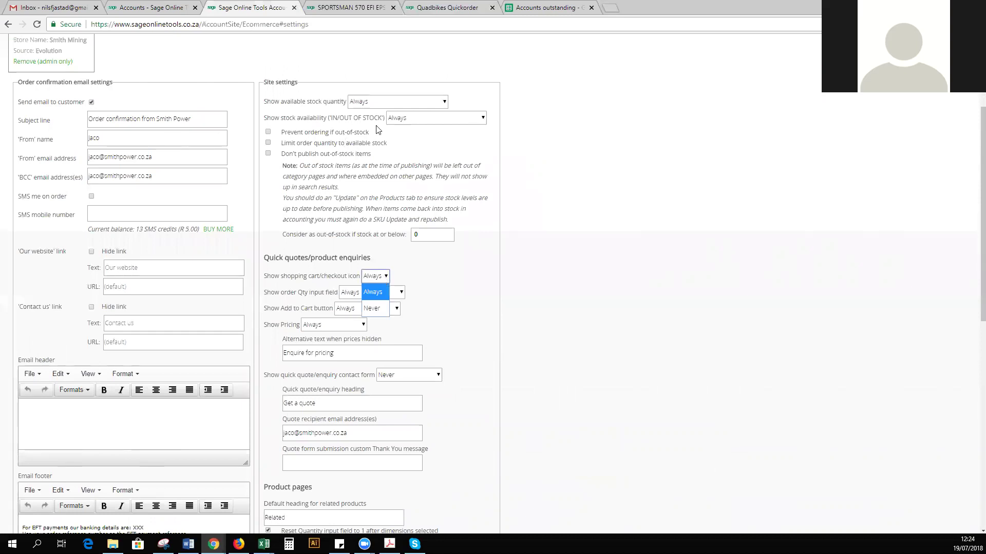
{"action": "left_click", "coordinate": [406, 117]}
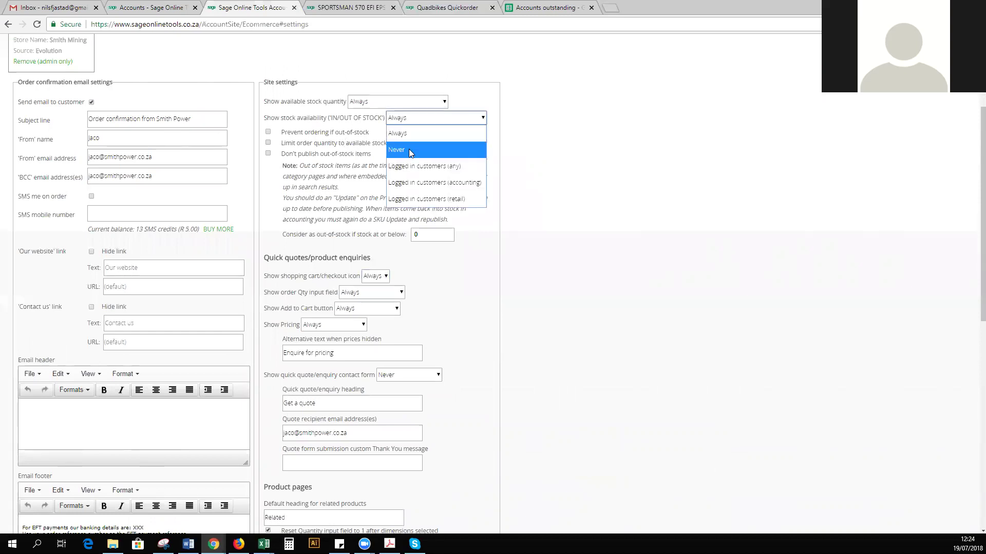
{"action": "left_click", "coordinate": [409, 149]}
{"action": "left_click", "coordinate": [398, 105]}
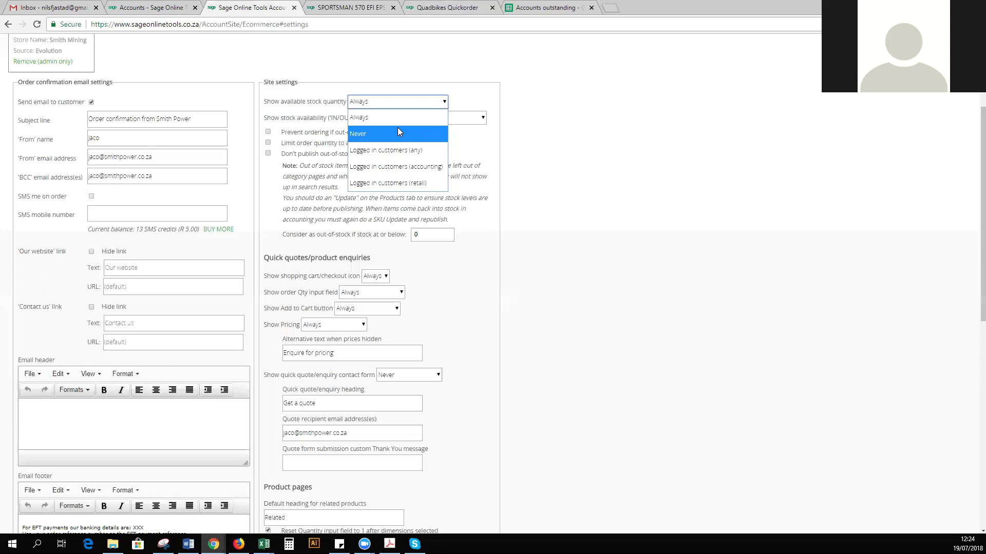
{"action": "left_click", "coordinate": [398, 133]}
{"action": "left_click", "coordinate": [386, 276]}
{"action": "left_click", "coordinate": [375, 285]}
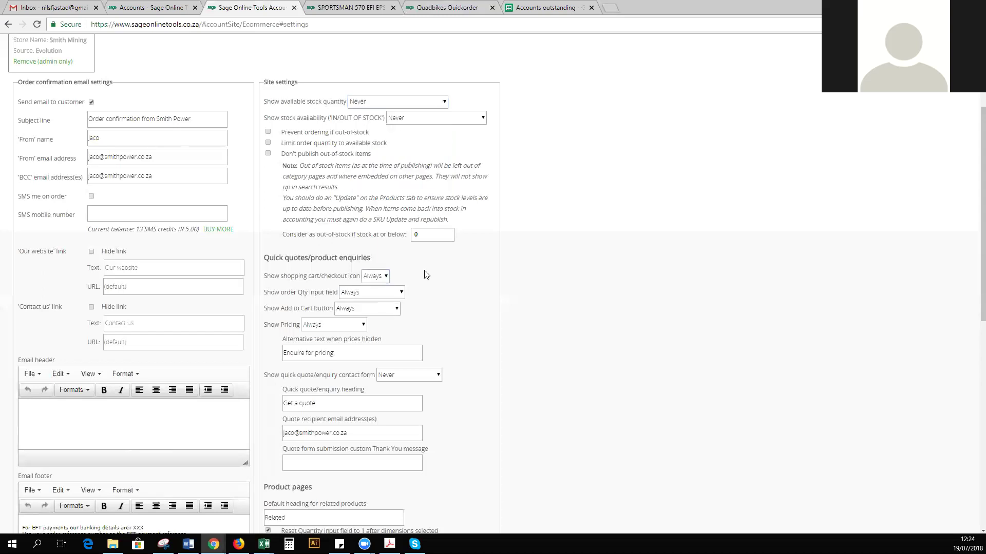
{"action": "scroll", "coordinate": [426, 275], "scroll_direction": "down", "scroll_amount": 9}
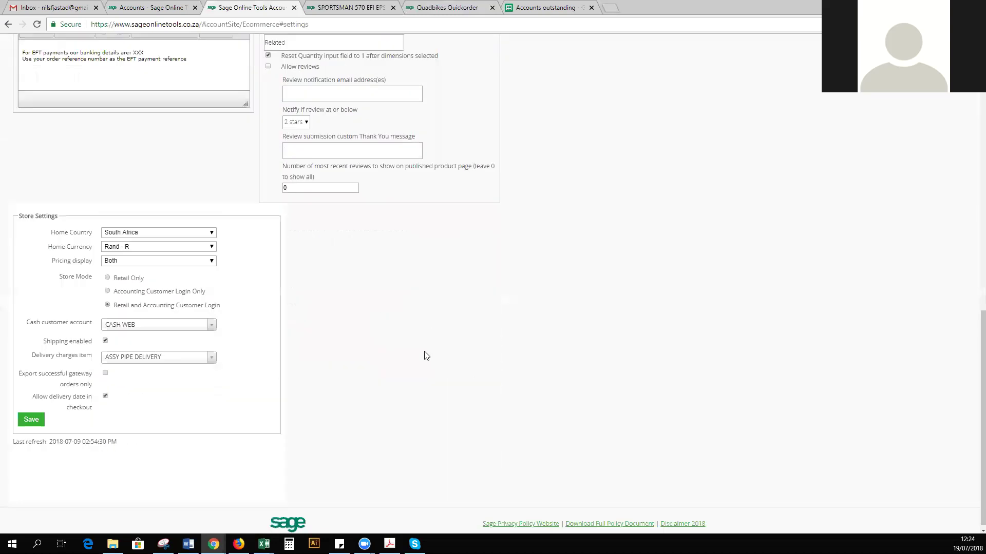
{"action": "left_click", "coordinate": [31, 414]}
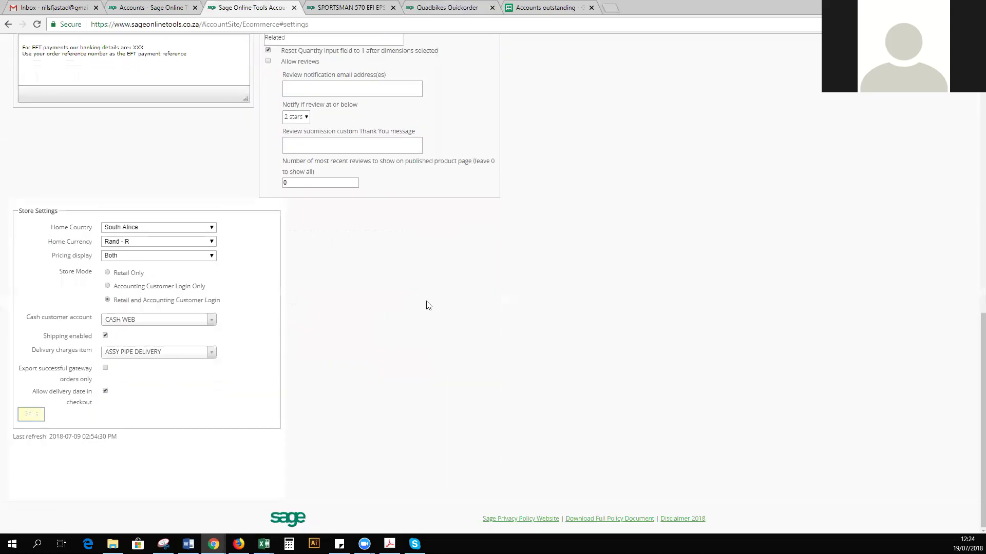
{"action": "scroll", "coordinate": [462, 215], "scroll_direction": "up", "scroll_amount": 6}
{"action": "scroll", "coordinate": [282, 370], "scroll_direction": "down", "scroll_amount": 6}
{"action": "scroll", "coordinate": [449, 55], "scroll_direction": "up", "scroll_amount": 3}
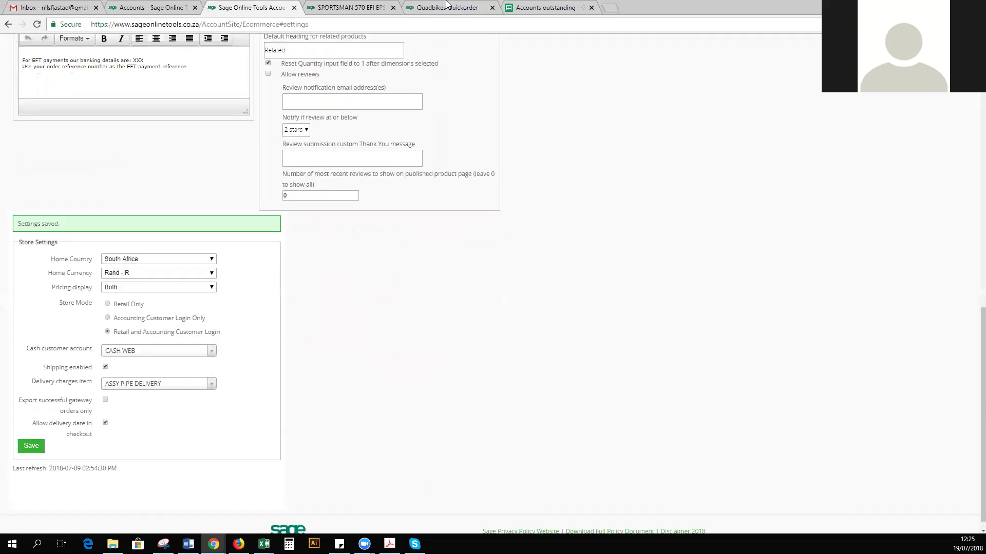
Add one SPORTSMAN 570 EFI EPS GREEN to the cart from its refreshed store product page and proceed to checkout
{"action": "left_click", "coordinate": [355, 7]}
{"action": "key", "text": "F5"}
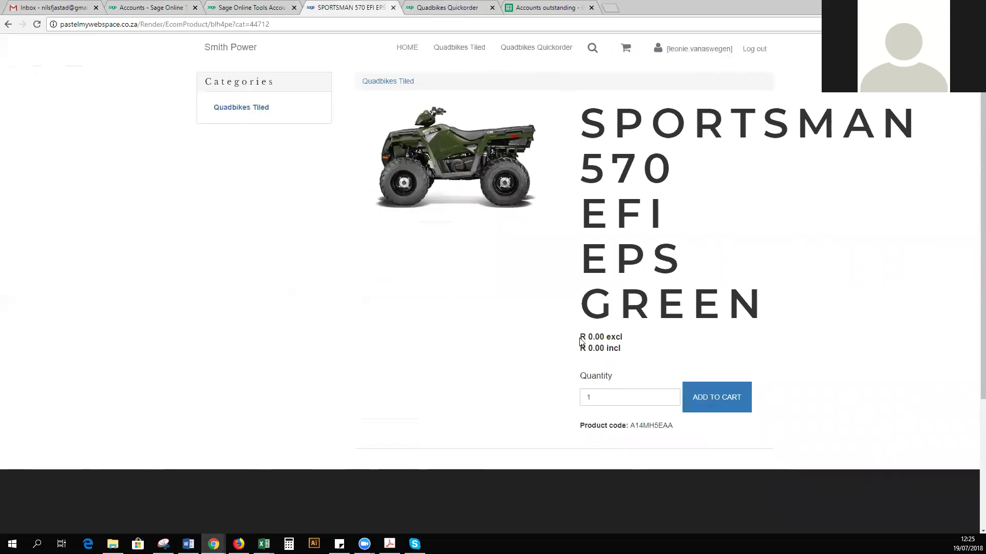
{"action": "left_click", "coordinate": [701, 393]}
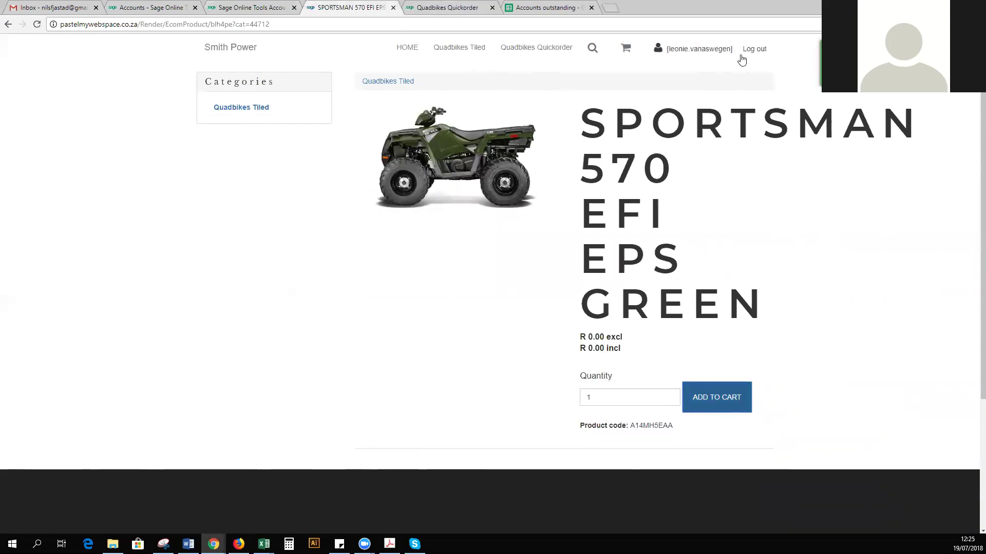
{"action": "left_click", "coordinate": [626, 48]}
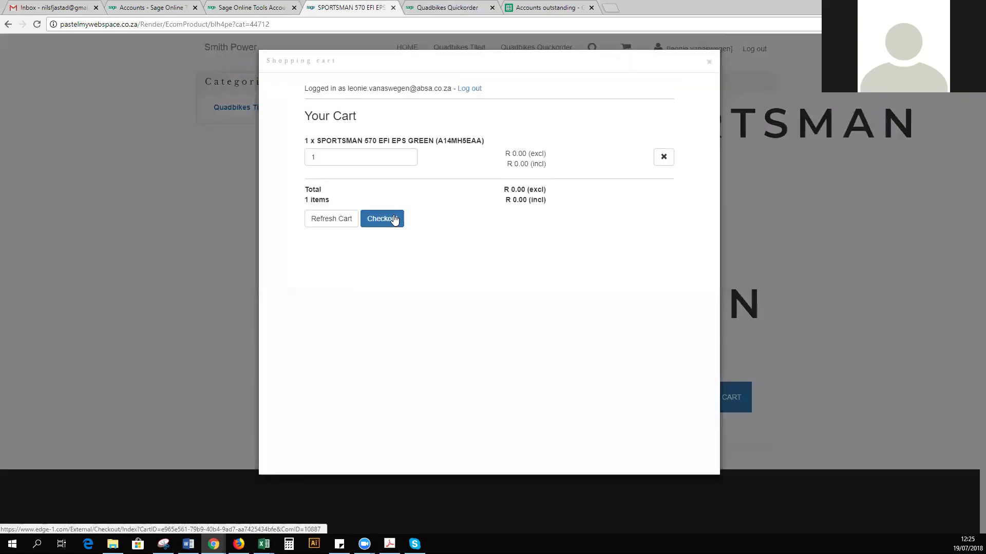
{"action": "left_click", "coordinate": [394, 220]}
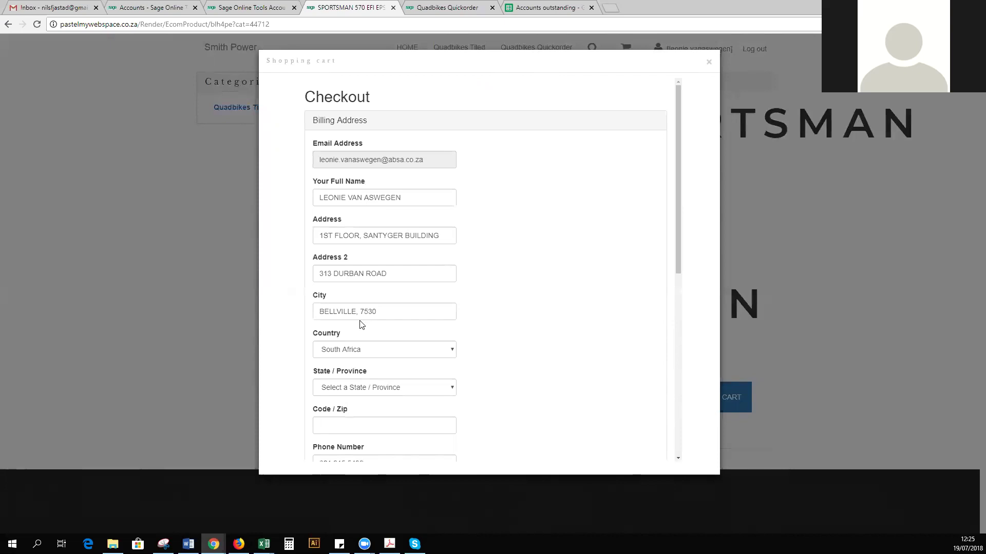
Examine the checkout form's billing address, payment options, courier details, required delivery date and delivery instructions
{"action": "scroll", "coordinate": [585, 280], "scroll_direction": "down", "scroll_amount": 4}
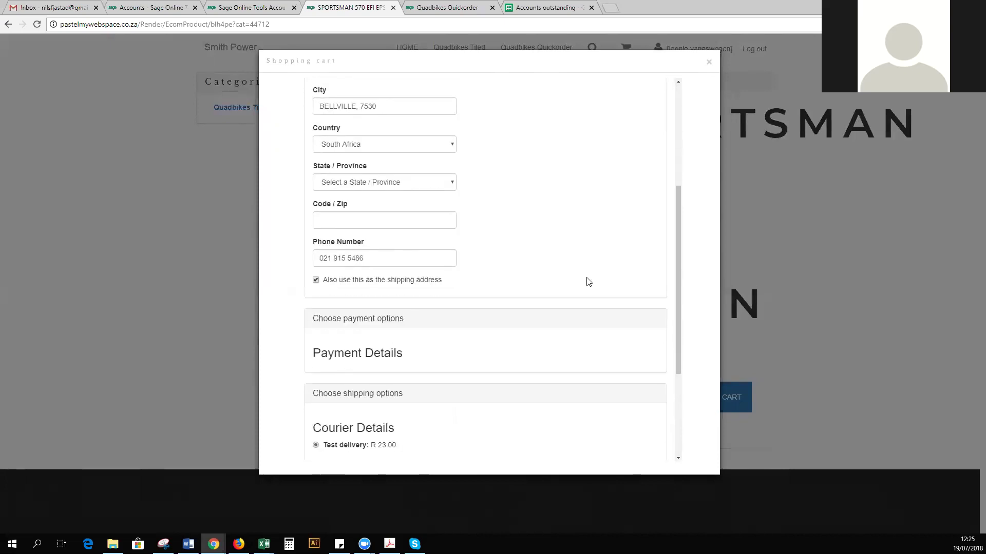
{"action": "scroll", "coordinate": [606, 262], "scroll_direction": "down", "scroll_amount": 3}
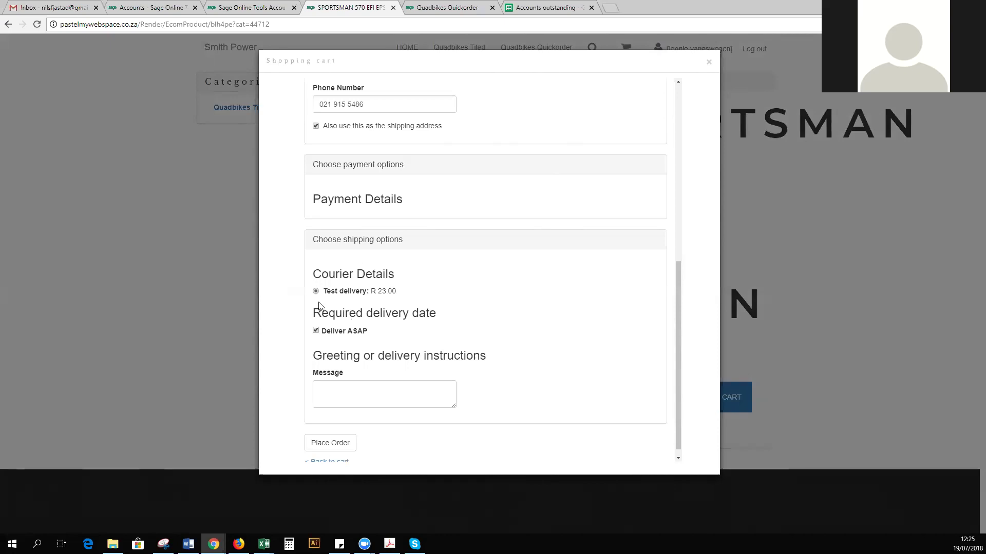
{"action": "scroll", "coordinate": [401, 256], "scroll_direction": "up", "scroll_amount": 1}
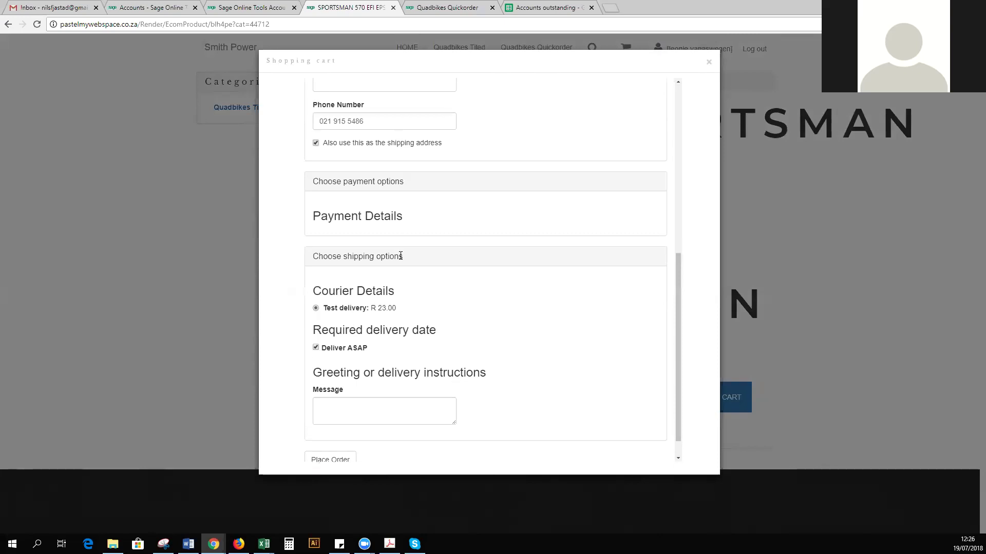
{"action": "scroll", "coordinate": [400, 253], "scroll_direction": "up", "scroll_amount": 1}
{"action": "left_click_drag", "start_coordinate": [313, 251], "coordinate": [402, 250]}
{"action": "left_click", "coordinate": [417, 254]}
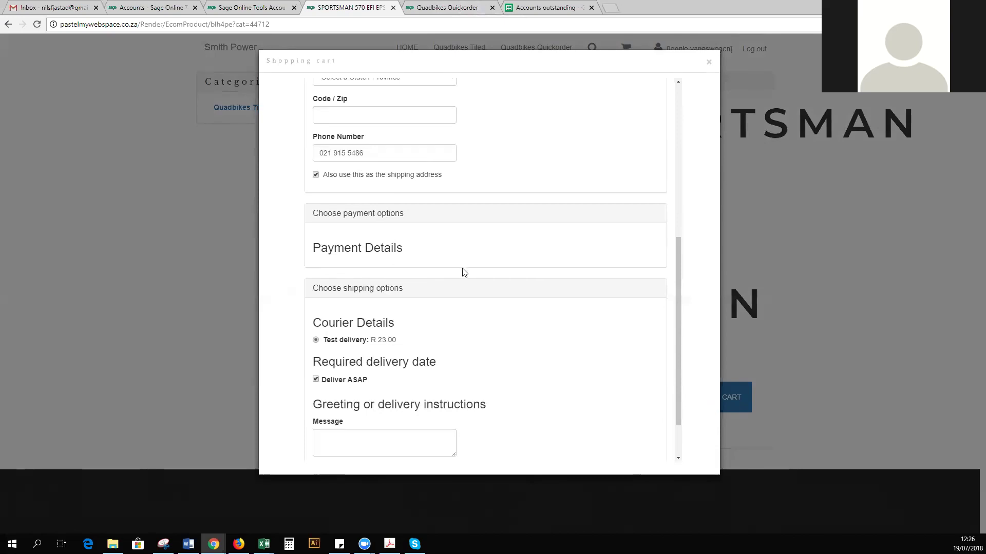
{"action": "scroll", "coordinate": [466, 273], "scroll_direction": "down", "scroll_amount": 2}
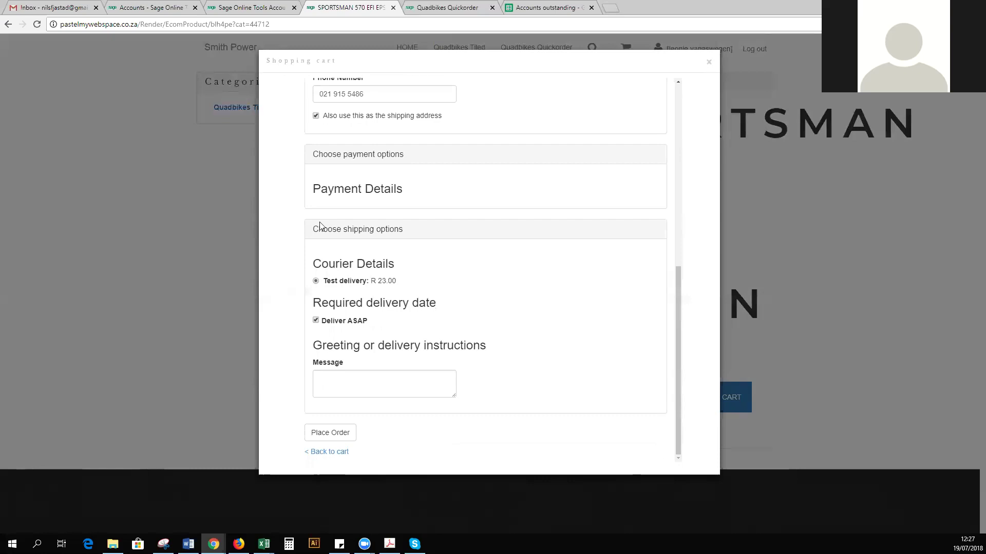
{"action": "scroll", "coordinate": [440, 239], "scroll_direction": "up", "scroll_amount": 1}
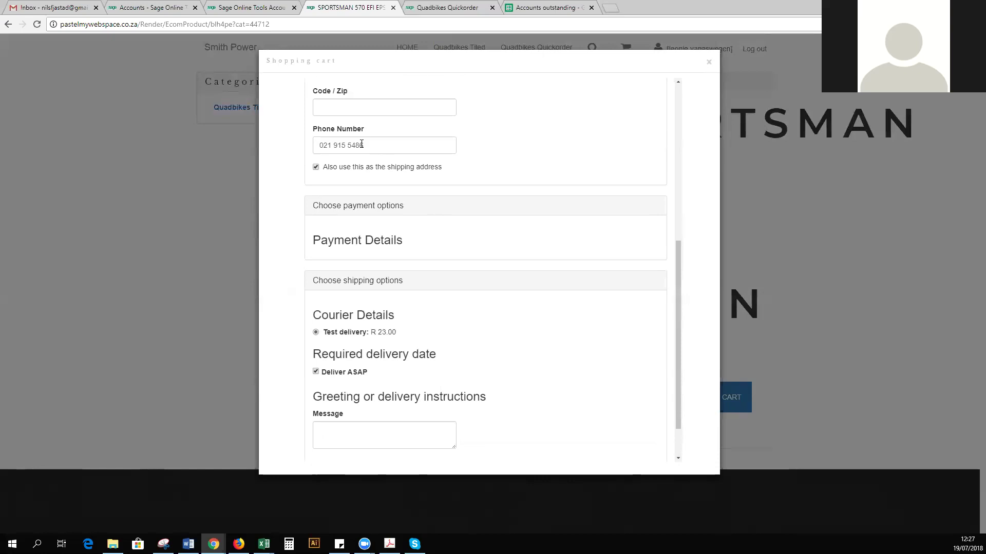
{"action": "scroll", "coordinate": [403, 336], "scroll_direction": "down", "scroll_amount": 1}
{"action": "scroll", "coordinate": [396, 315], "scroll_direction": "up", "scroll_amount": 1}
{"action": "scroll", "coordinate": [477, 196], "scroll_direction": "down", "scroll_amount": 1}
{"action": "left_click", "coordinate": [370, 388]}
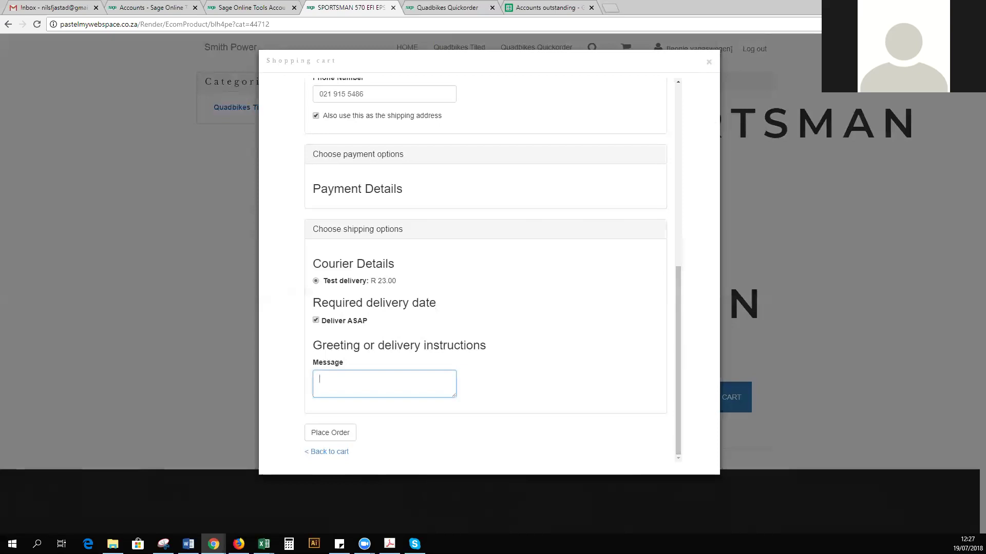
{"action": "key", "text": "alt+Tab"}
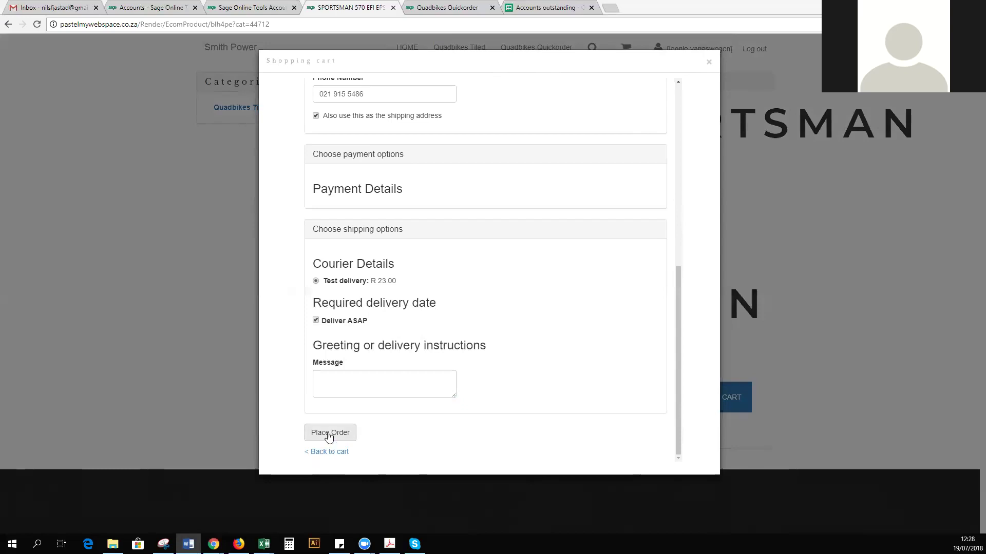
{"action": "scroll", "coordinate": [681, 231], "scroll_direction": "up", "scroll_amount": 7}
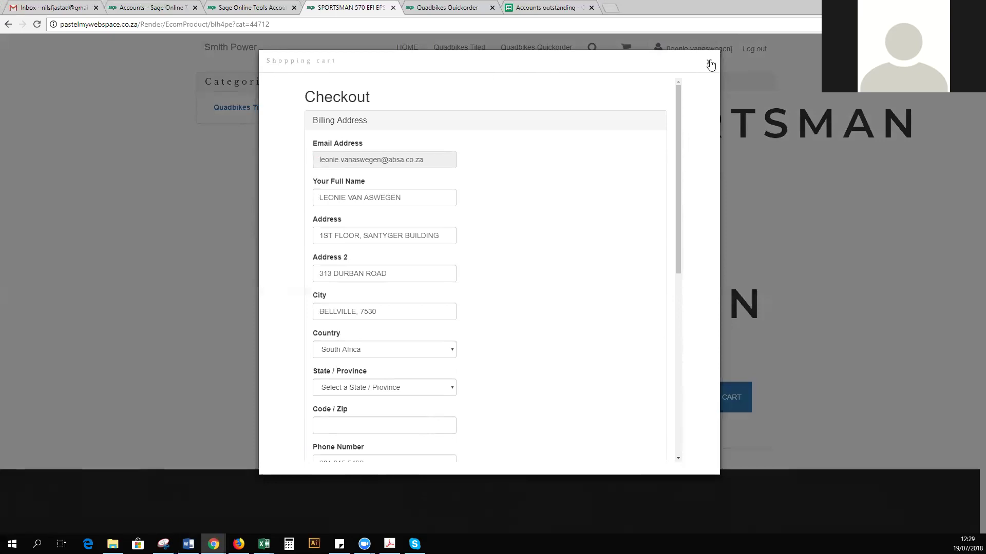
{"action": "scroll", "coordinate": [671, 211], "scroll_direction": "down", "scroll_amount": 7}
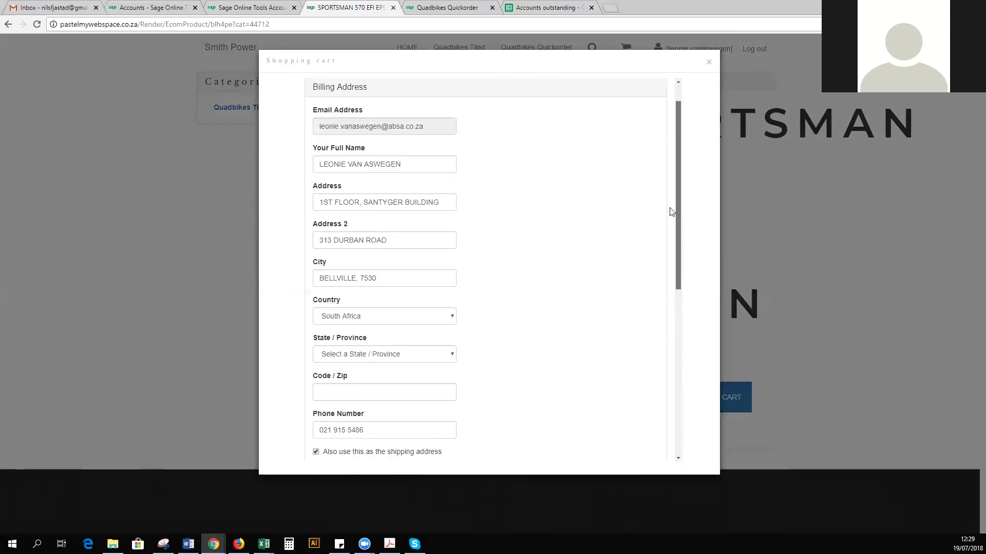
{"action": "scroll", "coordinate": [664, 296], "scroll_direction": "down", "scroll_amount": 1}
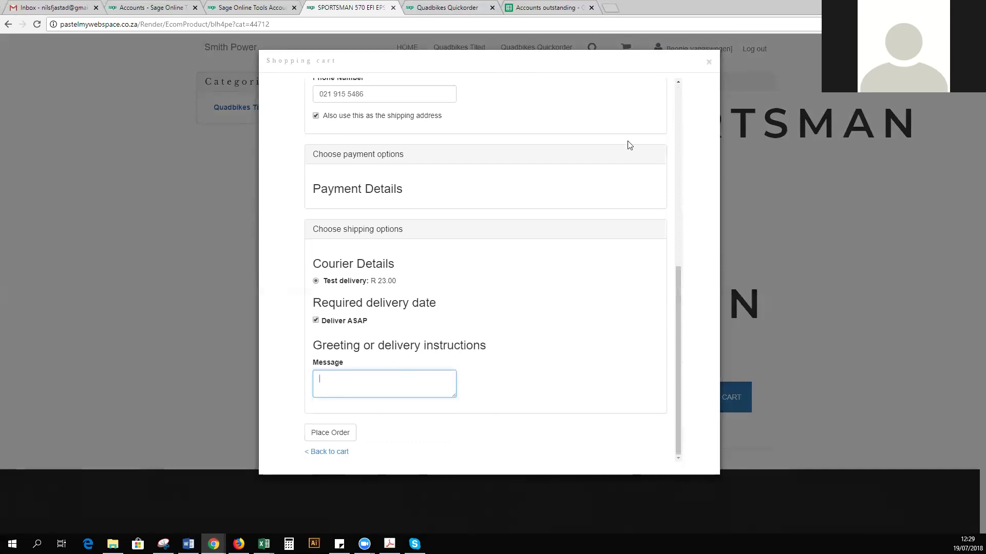
Try to place the order, filling in the required billing postal code
{"action": "left_click", "coordinate": [324, 434]}
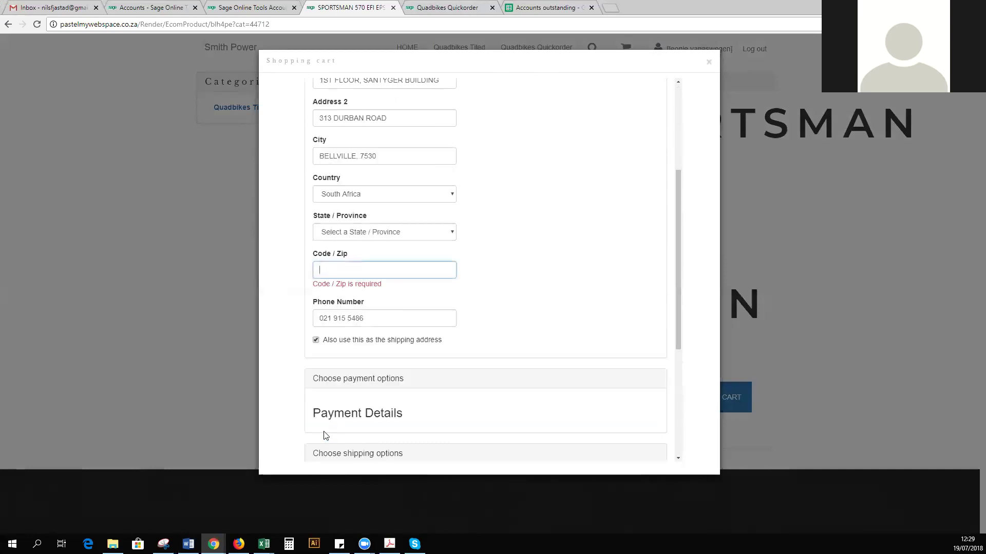
{"action": "type", "text": "7979"}
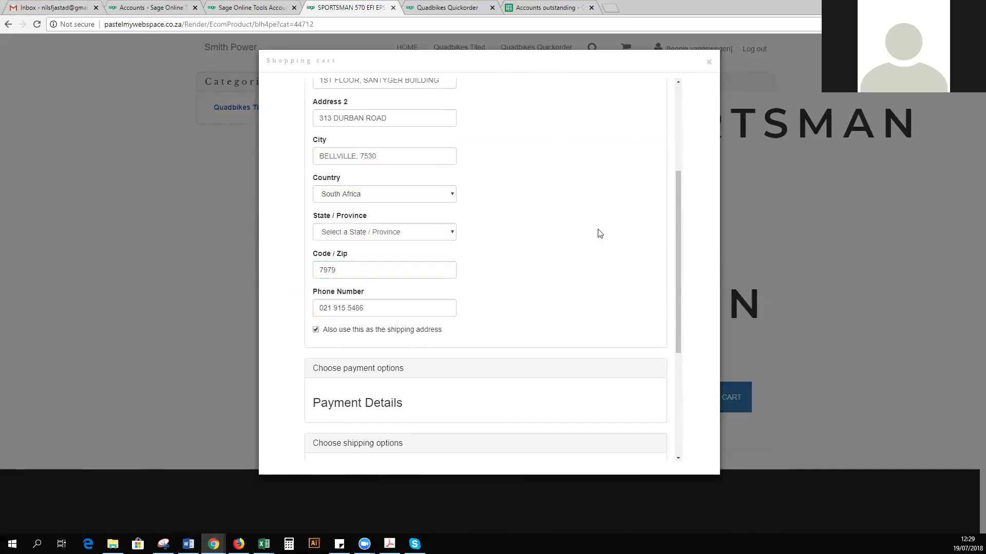
{"action": "scroll", "coordinate": [600, 234], "scroll_direction": "down", "scroll_amount": 4}
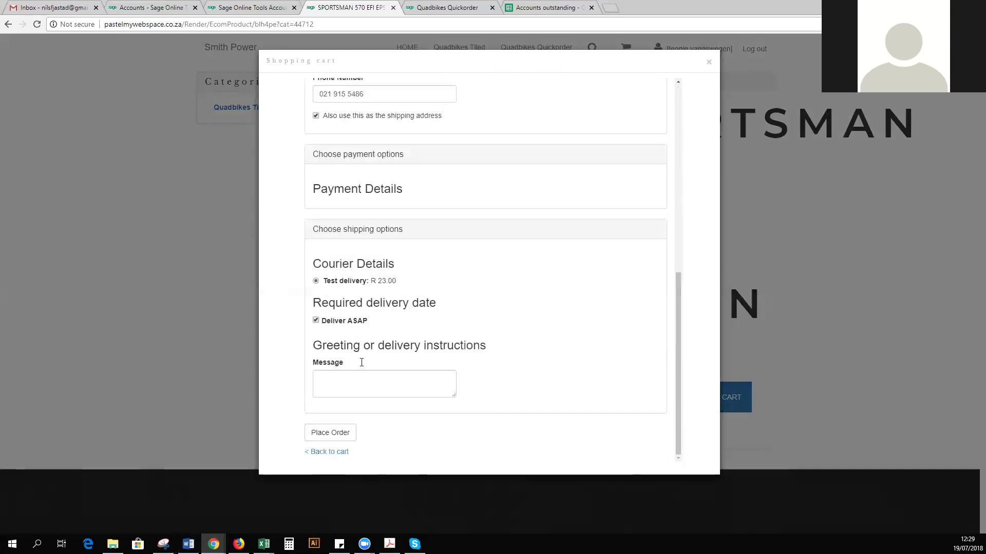
{"action": "left_click", "coordinate": [340, 435]}
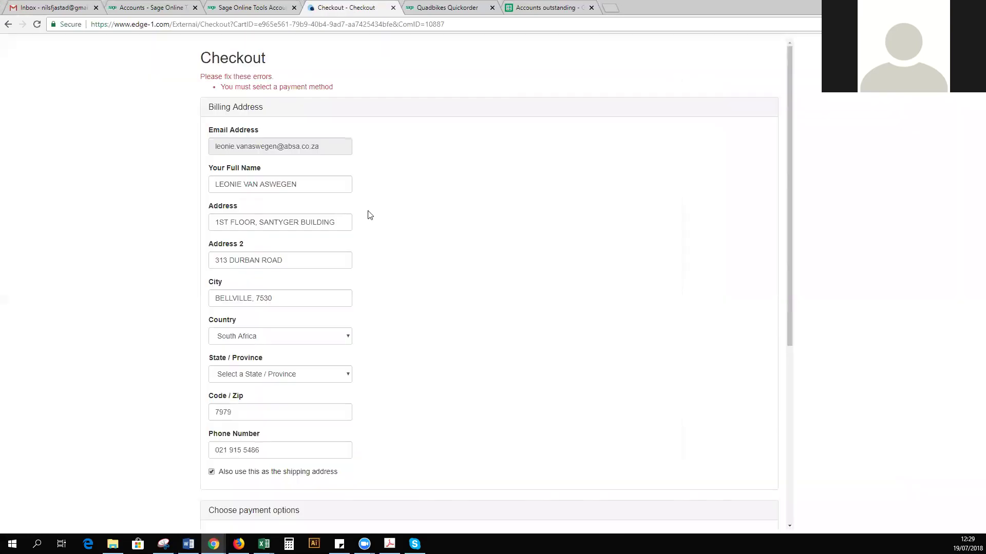
In the e-commerce payment setup, add a payment method described as EFT with the checkout message "EFT test order"
{"action": "left_click", "coordinate": [265, 9]}
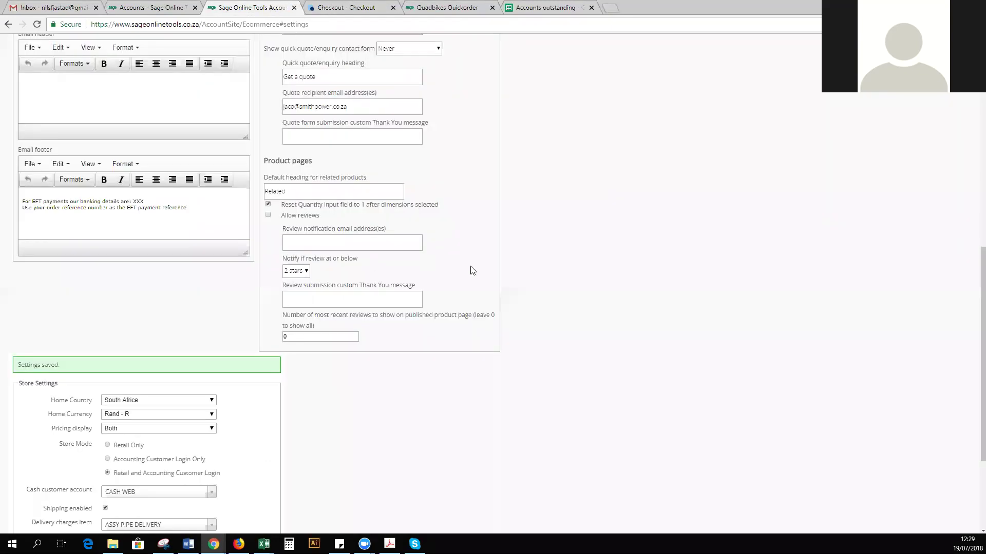
{"action": "scroll", "coordinate": [573, 224], "scroll_direction": "up", "scroll_amount": 10}
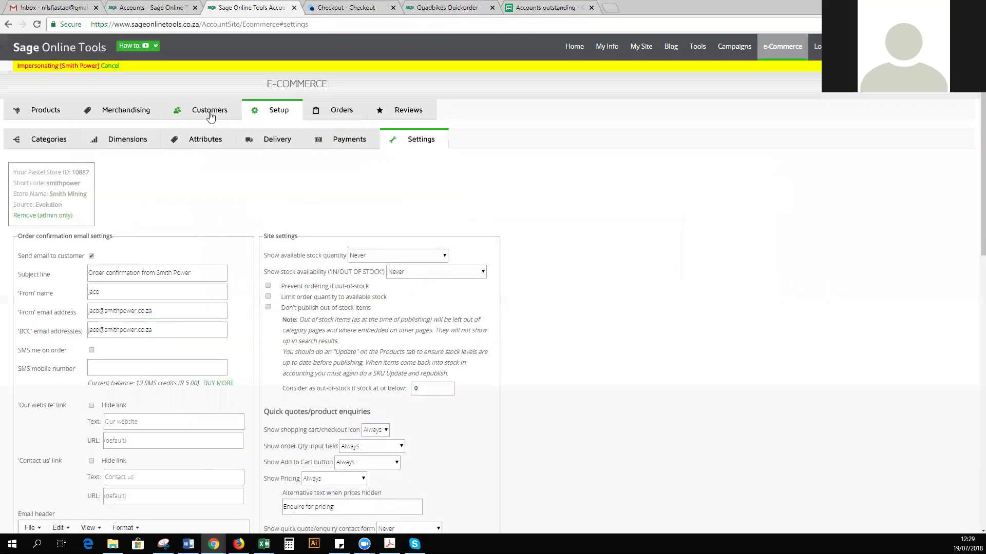
{"action": "left_click", "coordinate": [210, 116]}
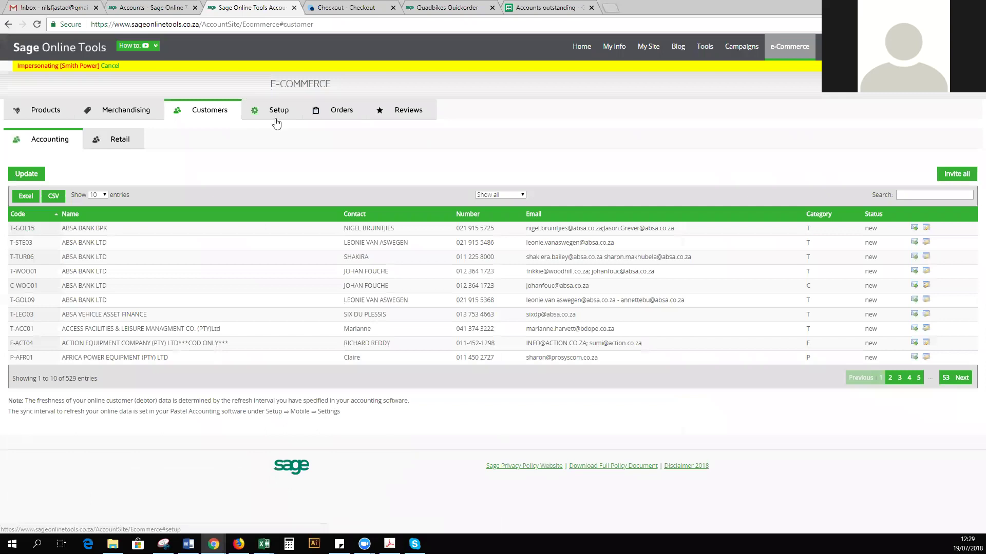
{"action": "left_click", "coordinate": [277, 123]}
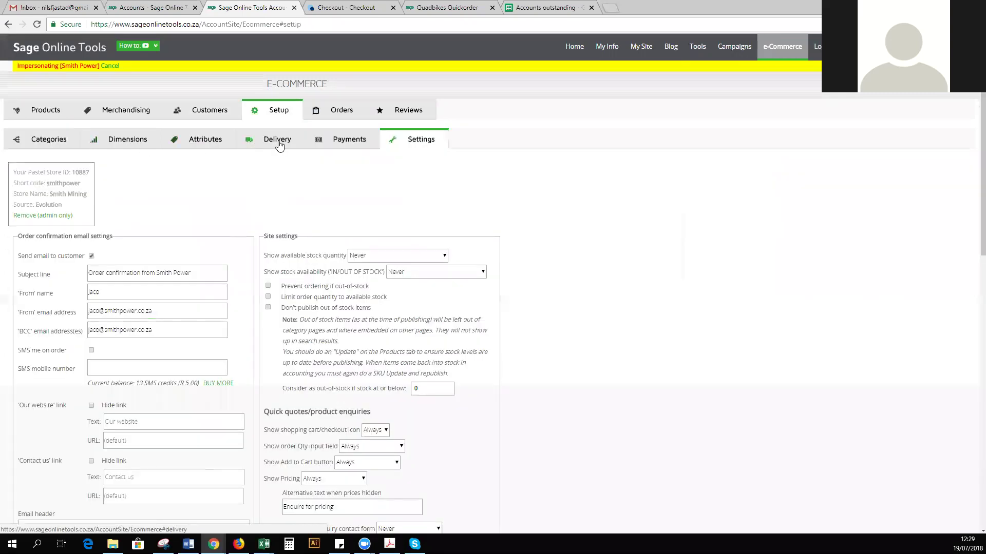
{"action": "left_click", "coordinate": [349, 139]}
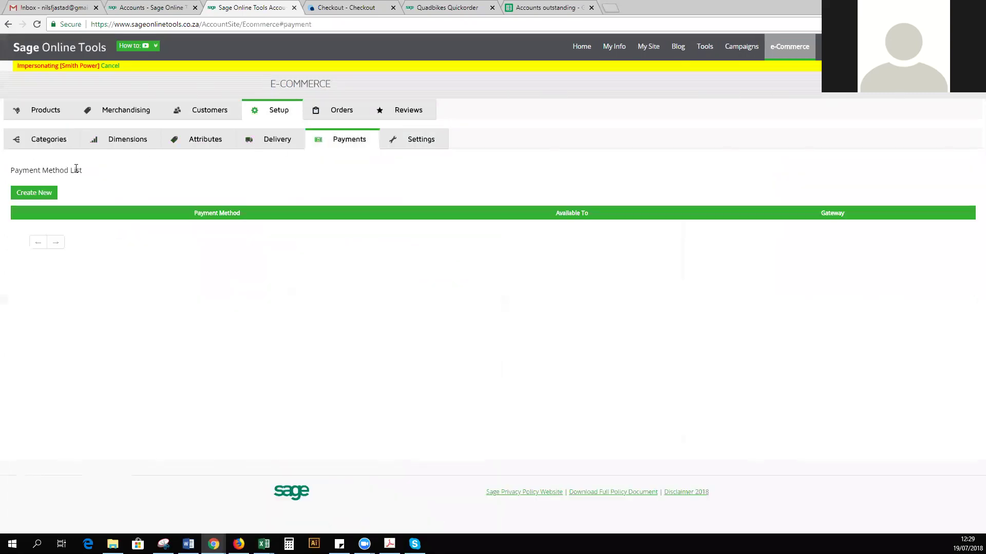
{"action": "left_click", "coordinate": [31, 192]}
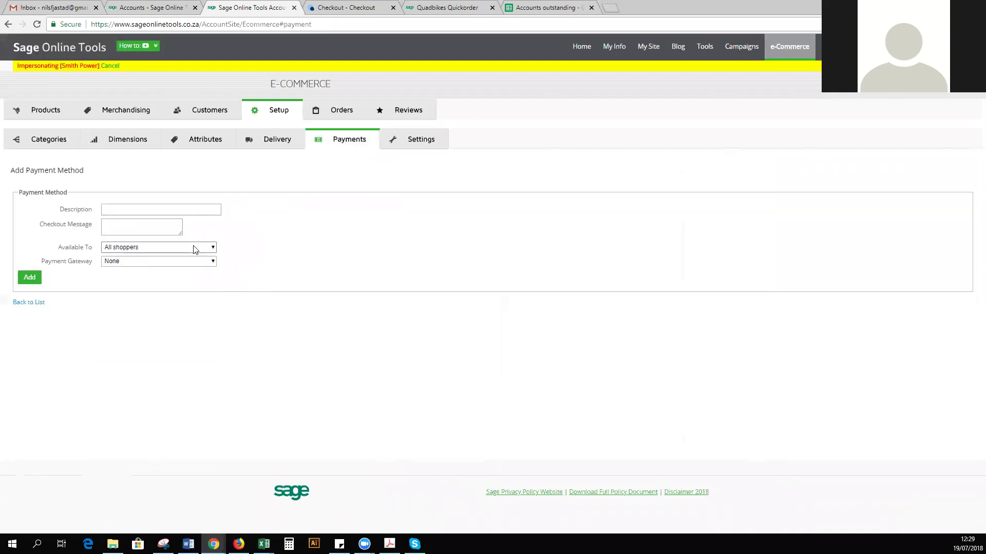
{"action": "left_click", "coordinate": [148, 211]}
{"action": "type", "text": "EFT"}
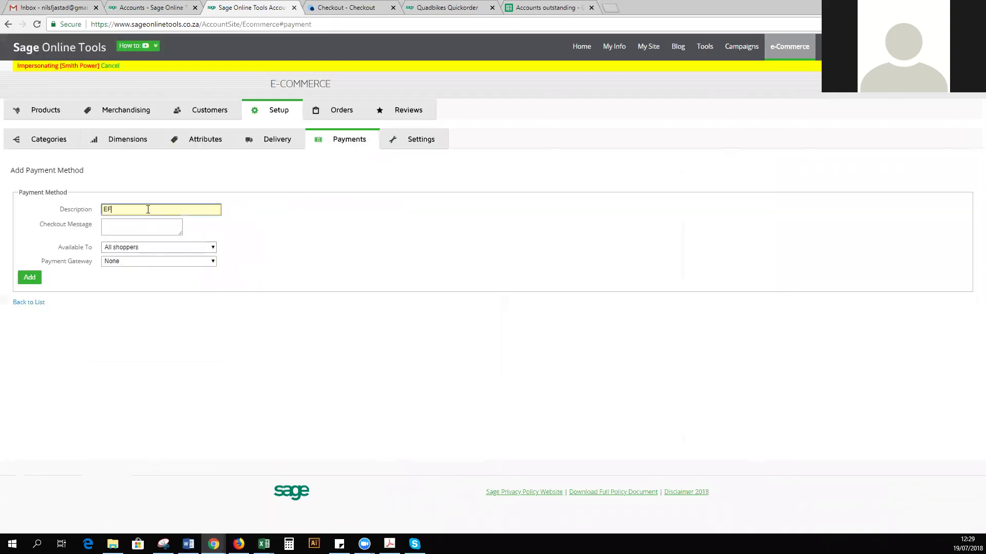
{"action": "left_click", "coordinate": [105, 222]}
{"action": "type", "text": "E"}
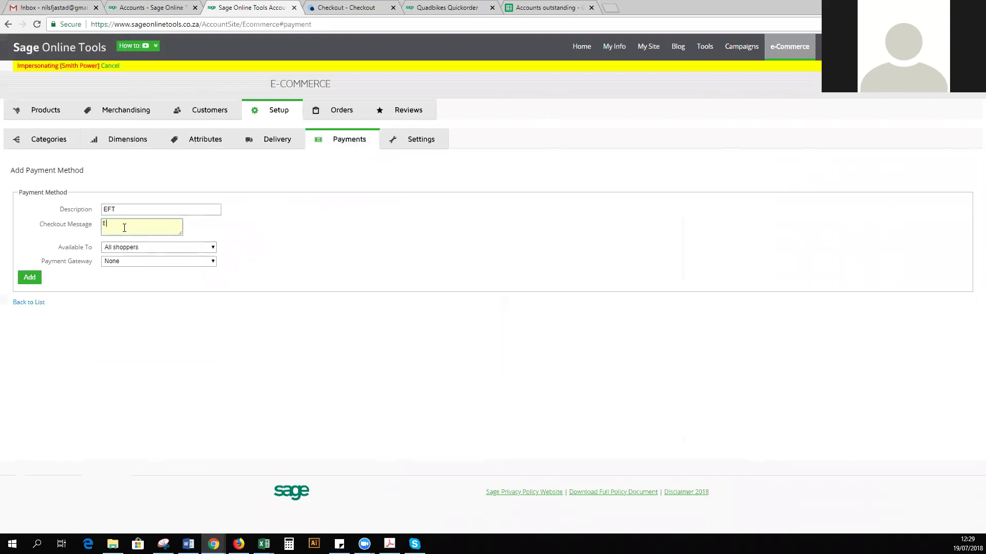
{"action": "type", "text": "FT test order"}
{"action": "left_click", "coordinate": [41, 274]}
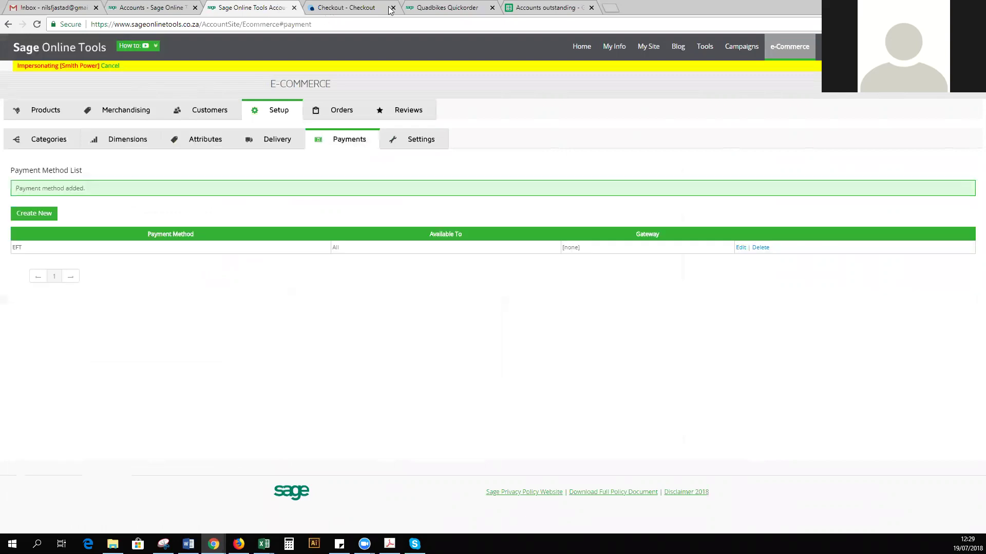
Return to the store's product page, reopen the shopping cart and proceed to the checkout's payment options
{"action": "left_click", "coordinate": [349, 7]}
{"action": "left_click", "coordinate": [8, 25]}
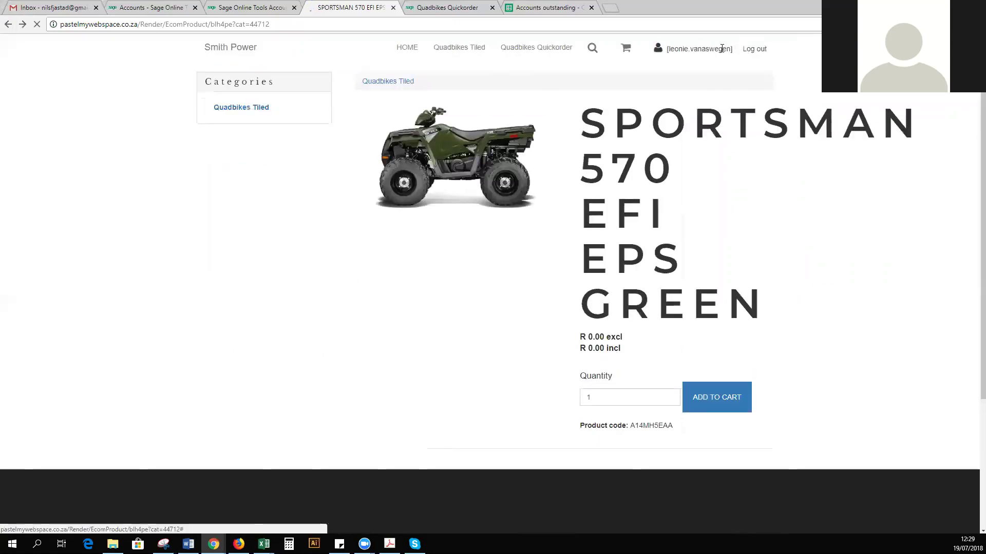
{"action": "left_click", "coordinate": [627, 49]}
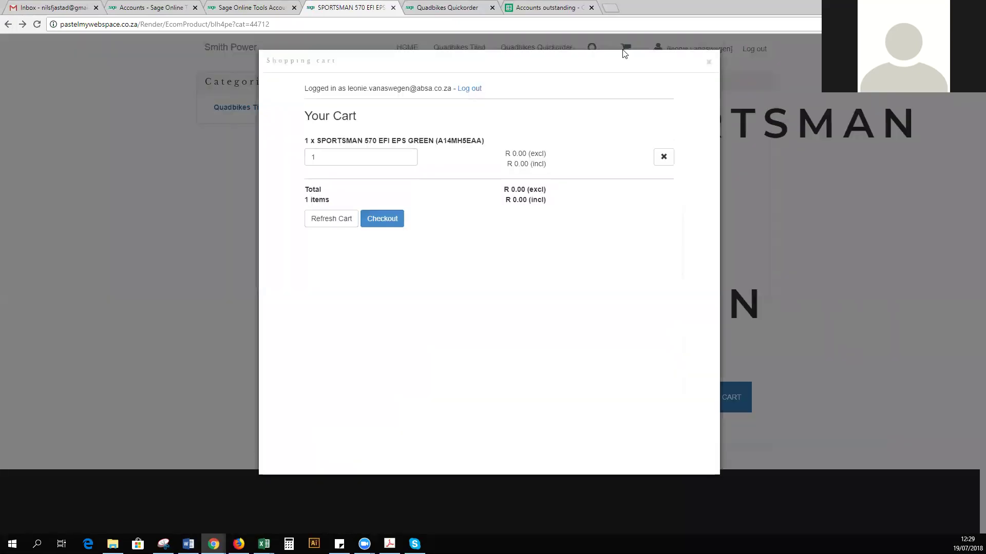
{"action": "left_click", "coordinate": [393, 221]}
{"action": "scroll", "coordinate": [426, 307], "scroll_direction": "down", "scroll_amount": 4}
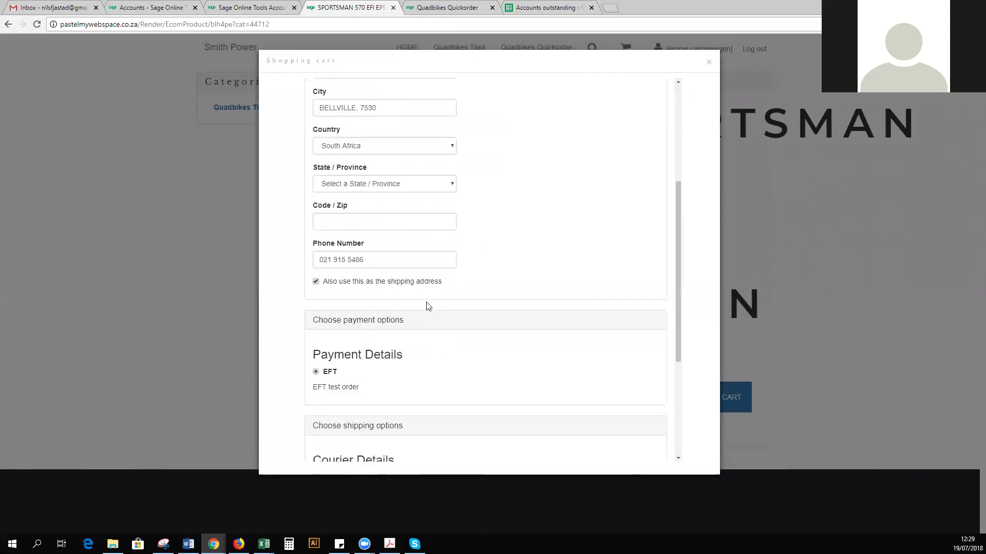
Fill in the billing postal code and place the order with EFT payment and Test delivery
{"action": "left_click", "coordinate": [368, 218]}
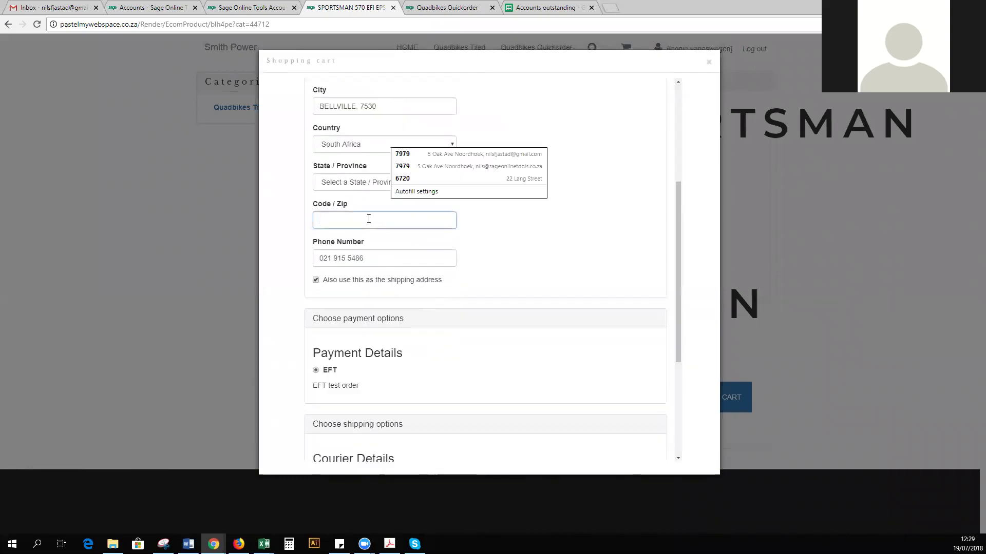
{"action": "type", "text": "7530"}
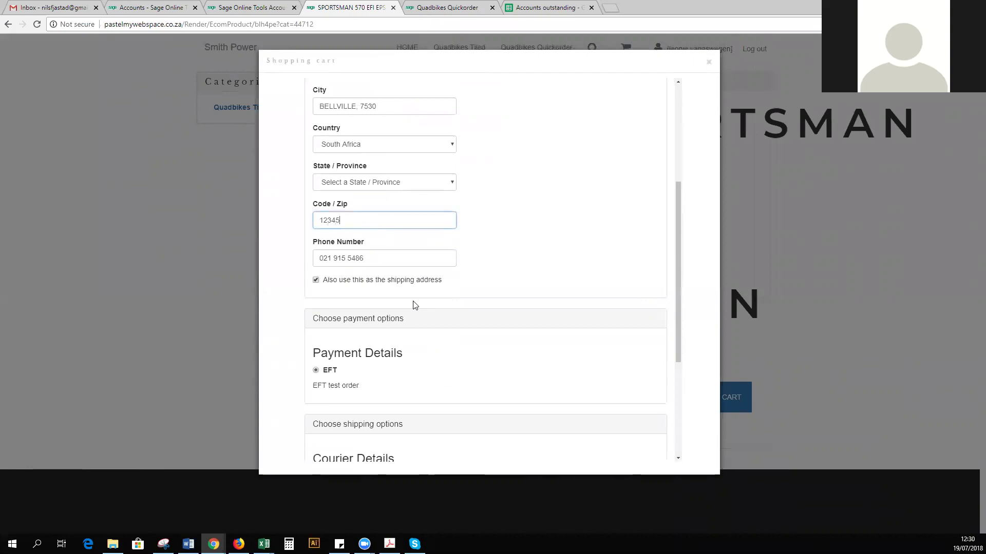
{"action": "scroll", "coordinate": [426, 313], "scroll_direction": "down", "scroll_amount": 4}
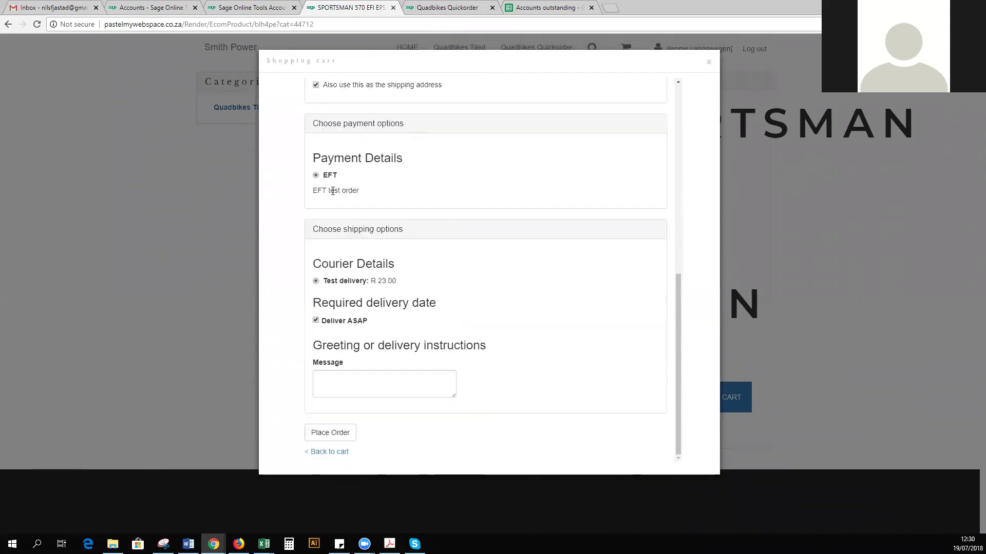
{"action": "left_click", "coordinate": [337, 434]}
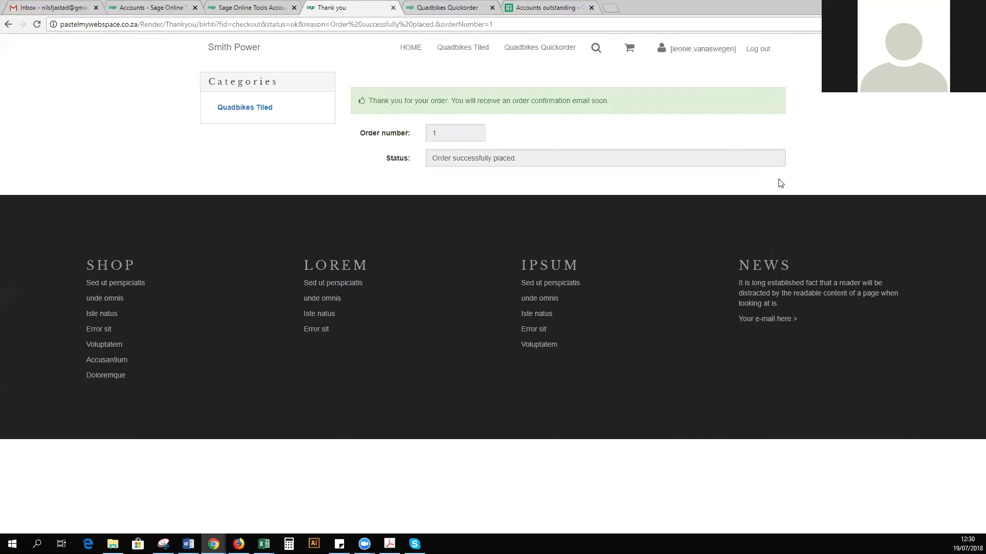
Switch to Sage Online Tools, load the latest e-commerce orders and expand the newly placed order's details
{"action": "left_click", "coordinate": [259, 7]}
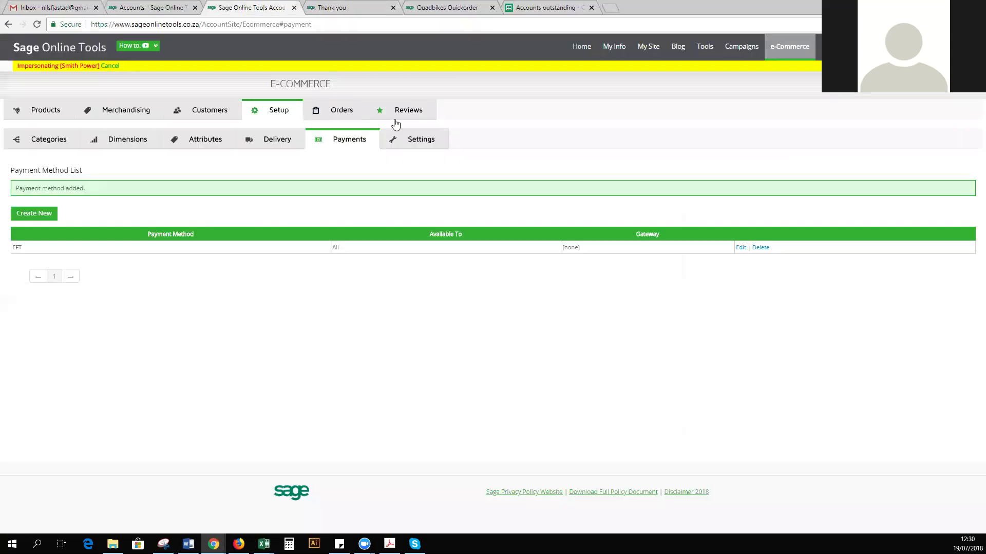
{"action": "left_click", "coordinate": [347, 114]}
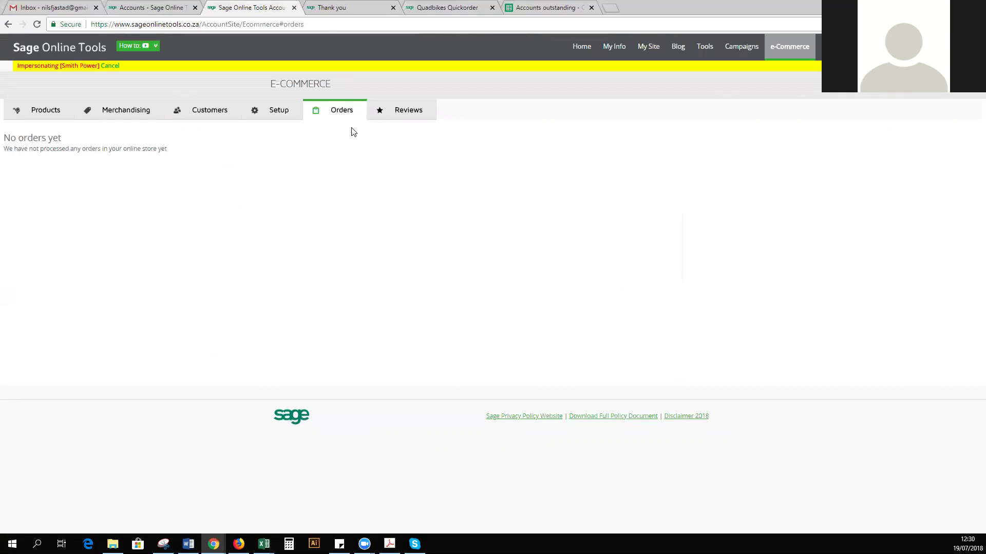
{"action": "key", "text": "F5"}
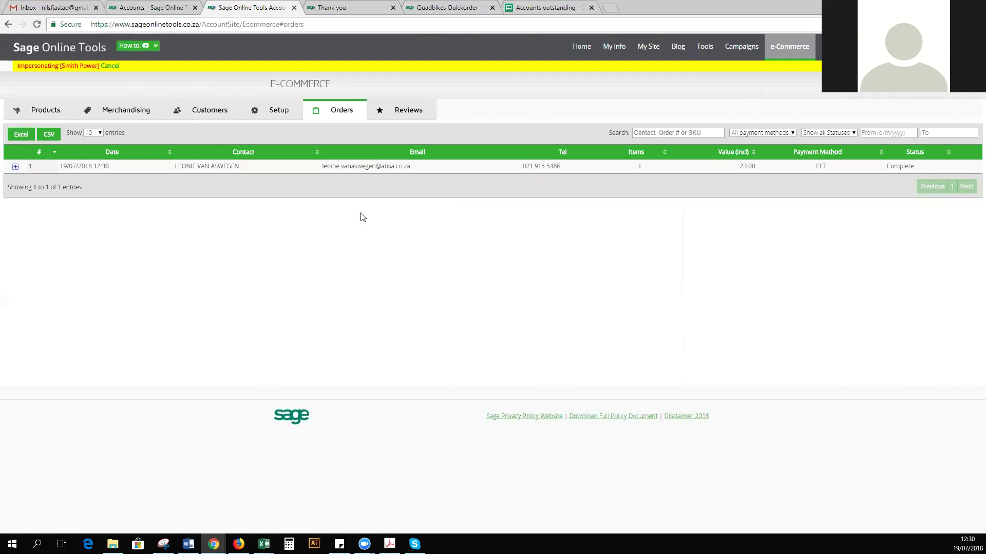
{"action": "left_click", "coordinate": [15, 168]}
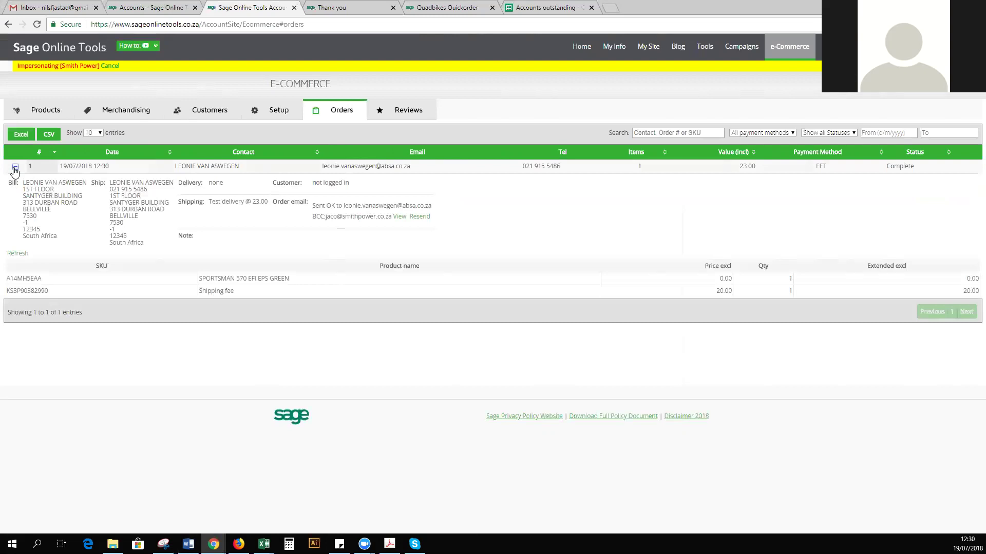
{"action": "left_click", "coordinate": [15, 167]}
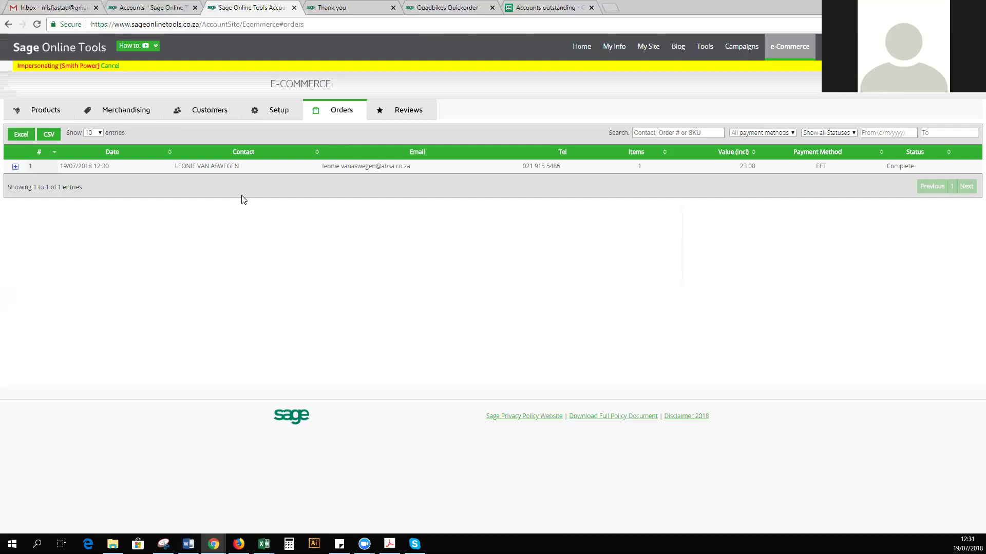
{"action": "left_click", "coordinate": [107, 165]}
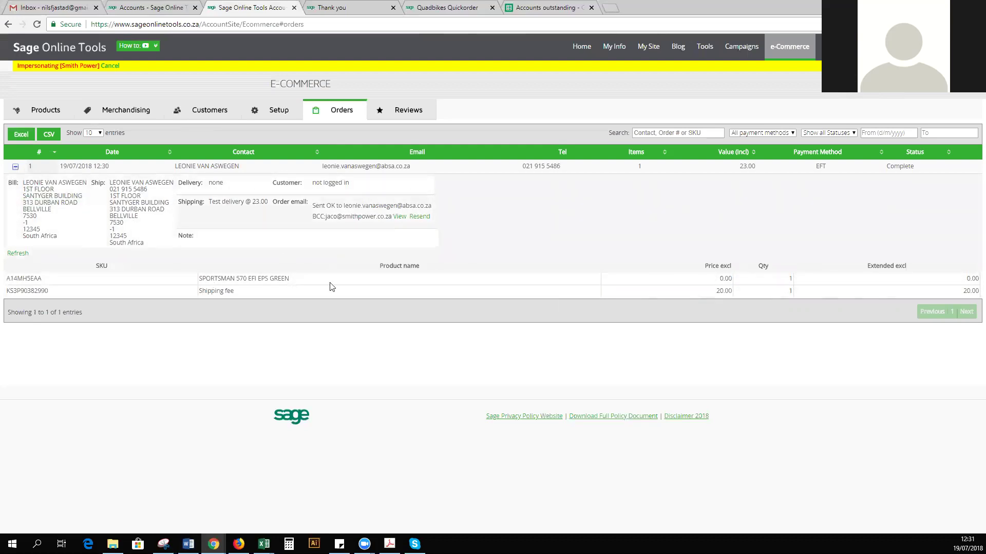
View the order's confirmation email and check its account, shipping method and payment method
{"action": "left_click", "coordinate": [422, 217]}
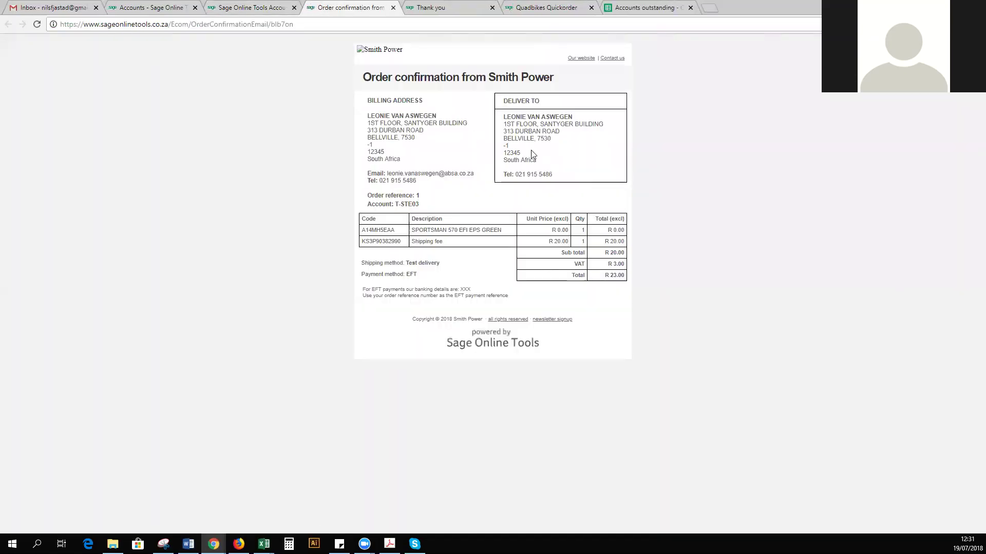
{"action": "triple_click", "coordinate": [418, 205]}
{"action": "left_click", "coordinate": [420, 205]}
{"action": "triple_click", "coordinate": [439, 263]}
{"action": "left_click", "coordinate": [442, 266]}
{"action": "mouse_move", "coordinate": [368, 274]}
{"action": "left_mouse_down"}
{"action": "mouse_move", "coordinate": [406, 274]}
{"action": "mouse_move", "coordinate": [377, 274]}
{"action": "left_mouse_up"}
{"action": "left_click", "coordinate": [405, 275]}
{"action": "left_click", "coordinate": [413, 273]}
Return to the online store and look through the Sportsman models on the Quadbikes Quickorder page
{"action": "left_click", "coordinate": [237, 5]}
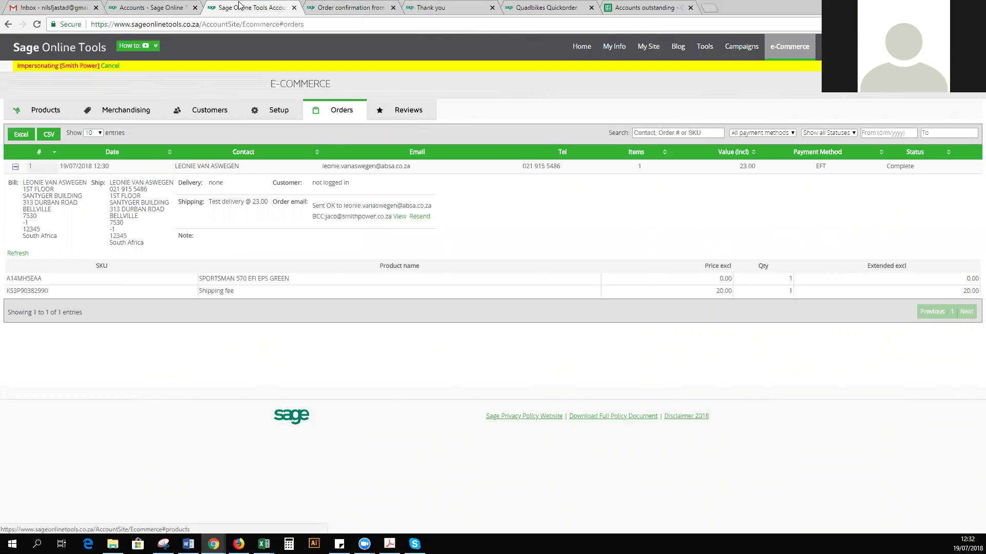
{"action": "left_click", "coordinate": [359, 7]}
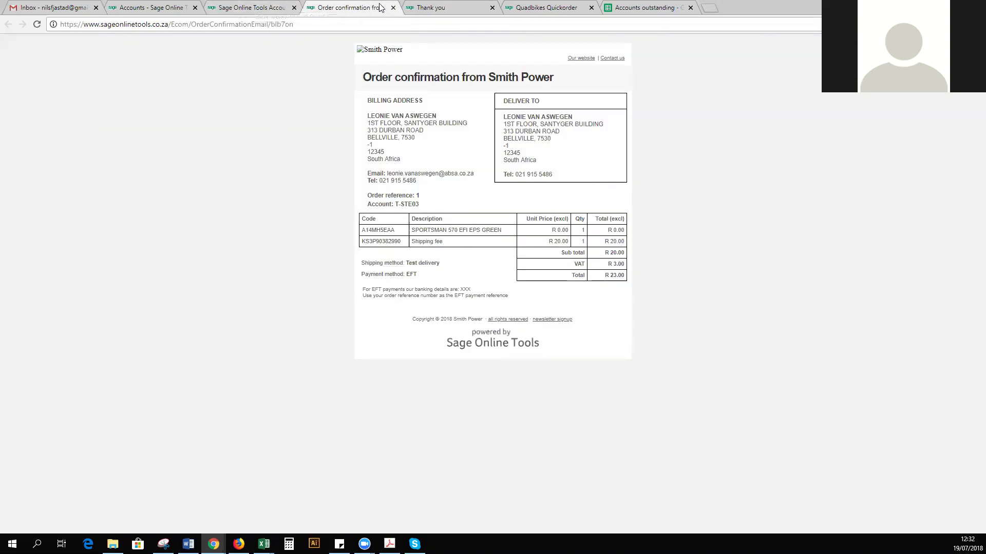
{"action": "left_click", "coordinate": [431, 7]}
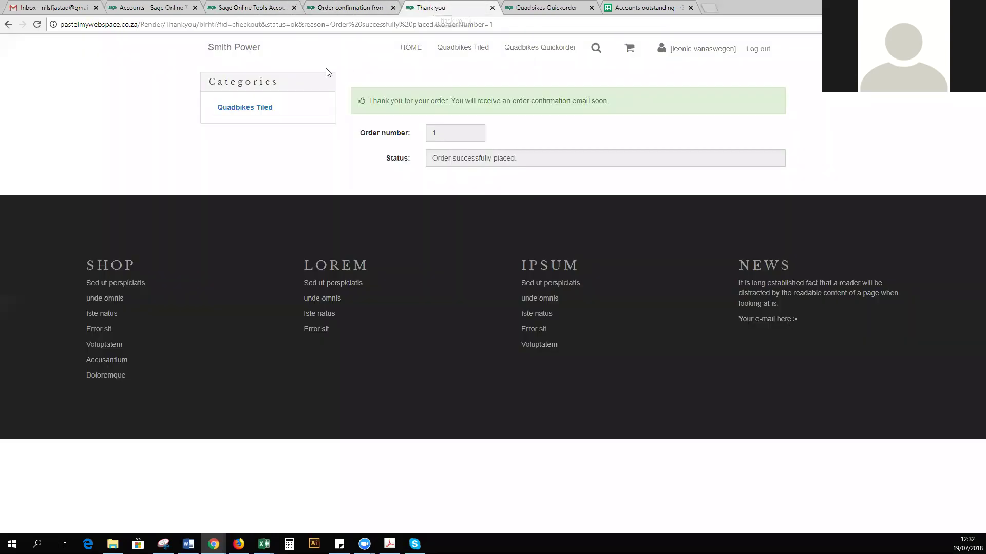
{"action": "left_click", "coordinate": [508, 48]}
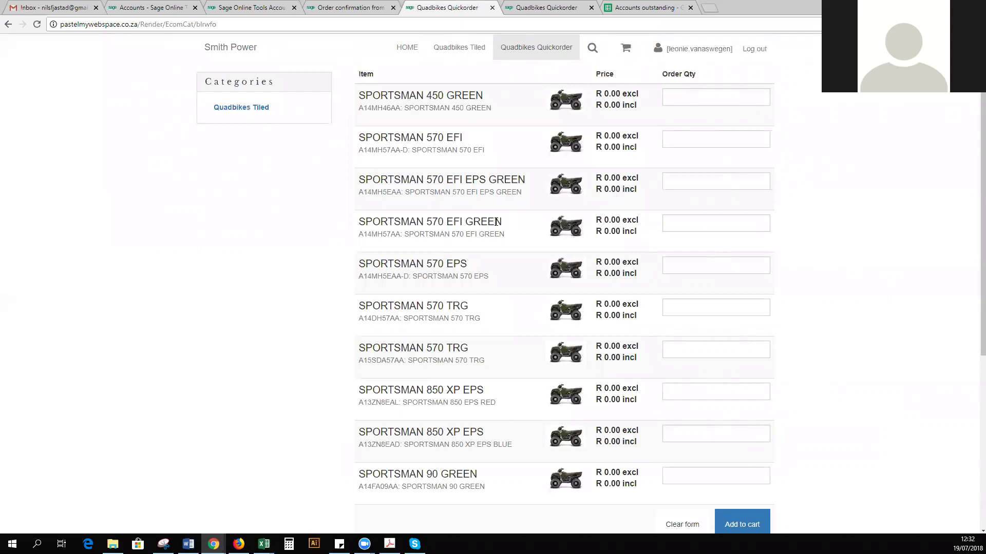
{"action": "double_click", "coordinate": [439, 95]}
{"action": "left_click_drag", "start_coordinate": [426, 138], "coordinate": [454, 134]}
{"action": "left_click_drag", "start_coordinate": [426, 180], "coordinate": [449, 178]}
{"action": "left_click", "coordinate": [515, 140]}
{"action": "left_click_drag", "start_coordinate": [469, 390], "coordinate": [480, 390]}
{"action": "scroll", "coordinate": [939, 343], "scroll_direction": "down", "scroll_amount": 3}
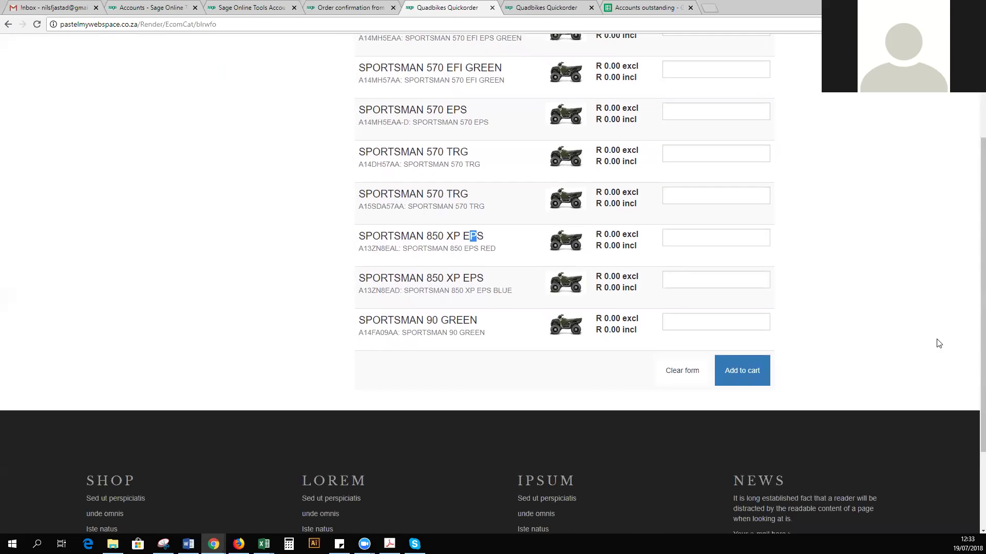
{"action": "scroll", "coordinate": [933, 337], "scroll_direction": "up", "scroll_amount": 3}
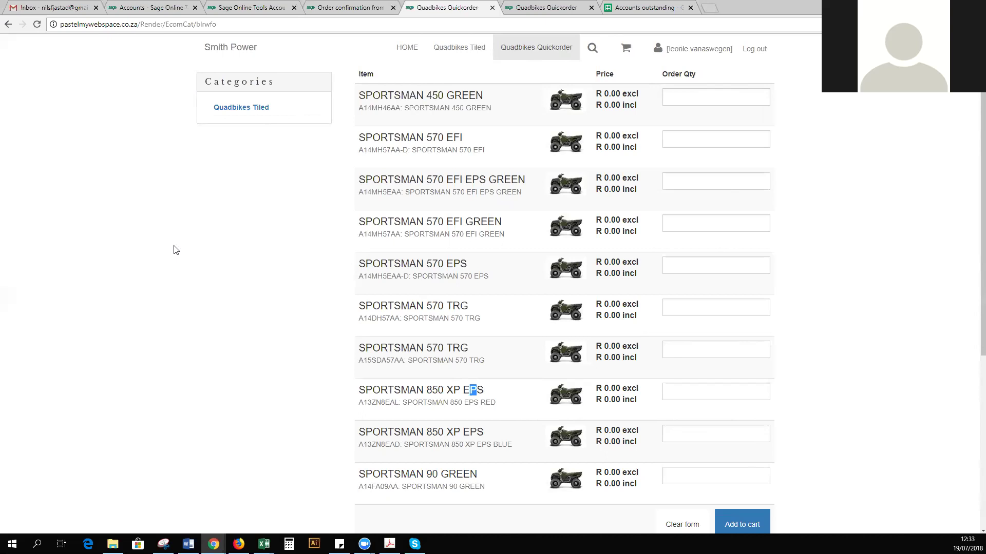
Review the accounting customer list and the placed order's details in the e-commerce administration
{"action": "left_click", "coordinate": [332, 6]}
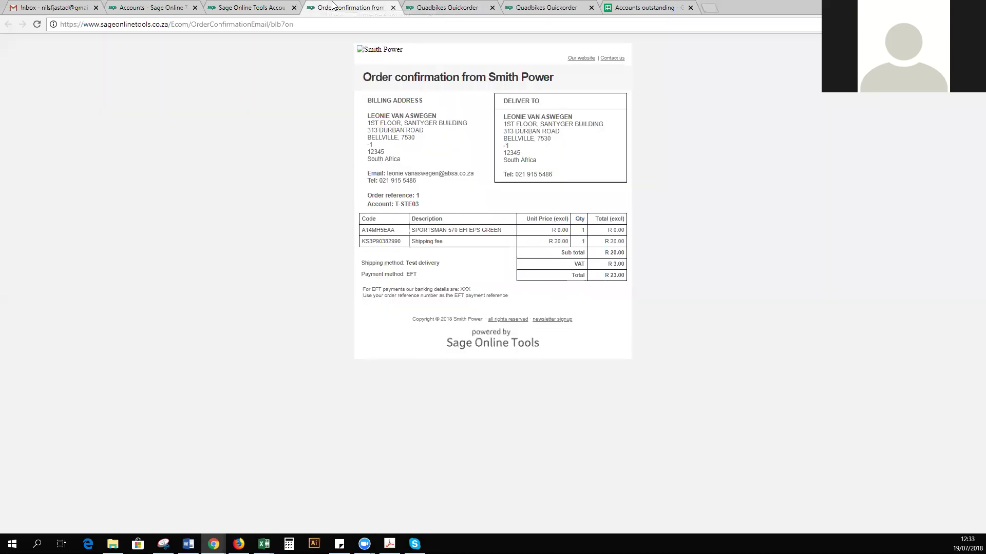
{"action": "left_click", "coordinate": [264, 6]}
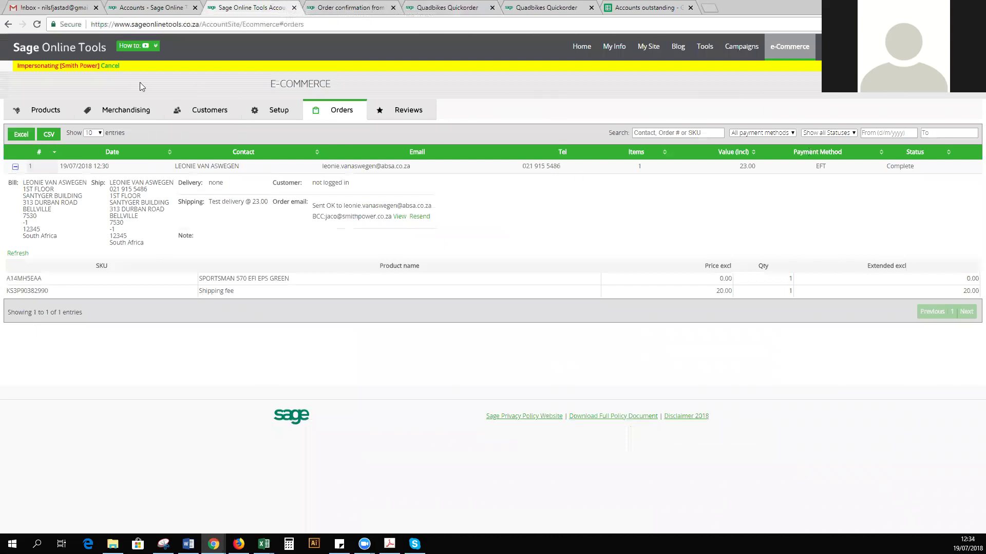
{"action": "left_click", "coordinate": [206, 118]}
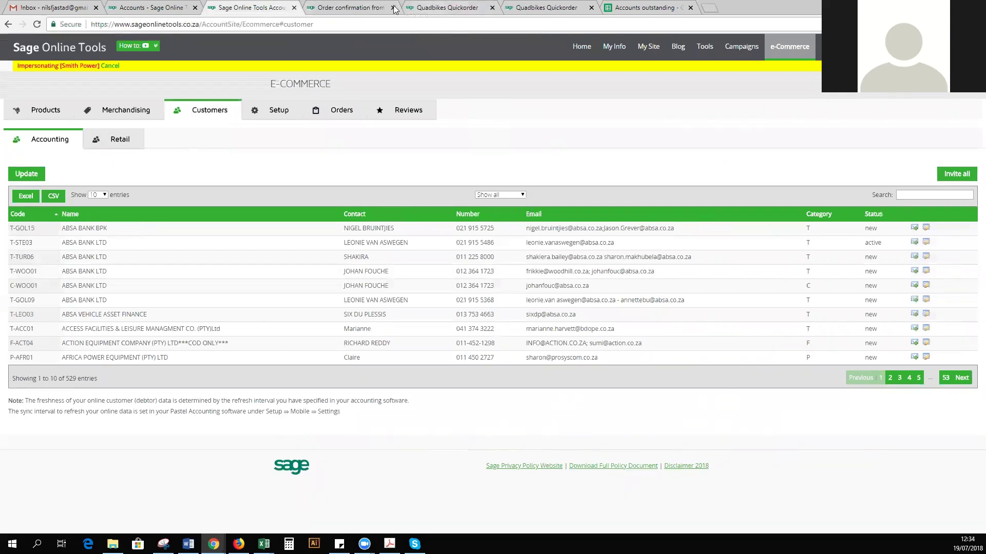
{"action": "left_click", "coordinate": [337, 110]}
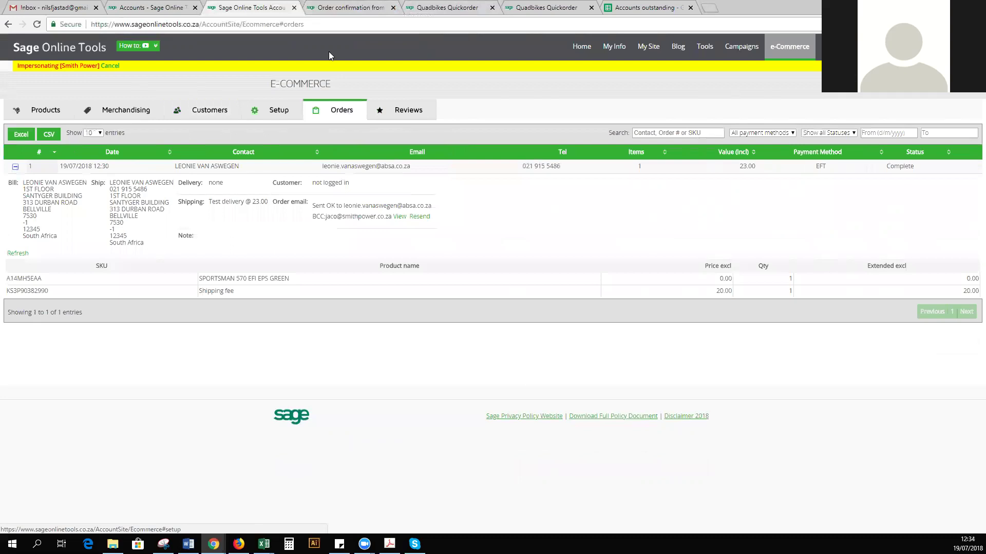
In the store's Quadbikes Tiled category, open the SPORTSMAN 570 EFI product page and examine its heading
{"action": "left_click", "coordinate": [355, 10]}
{"action": "left_click", "coordinate": [466, 7]}
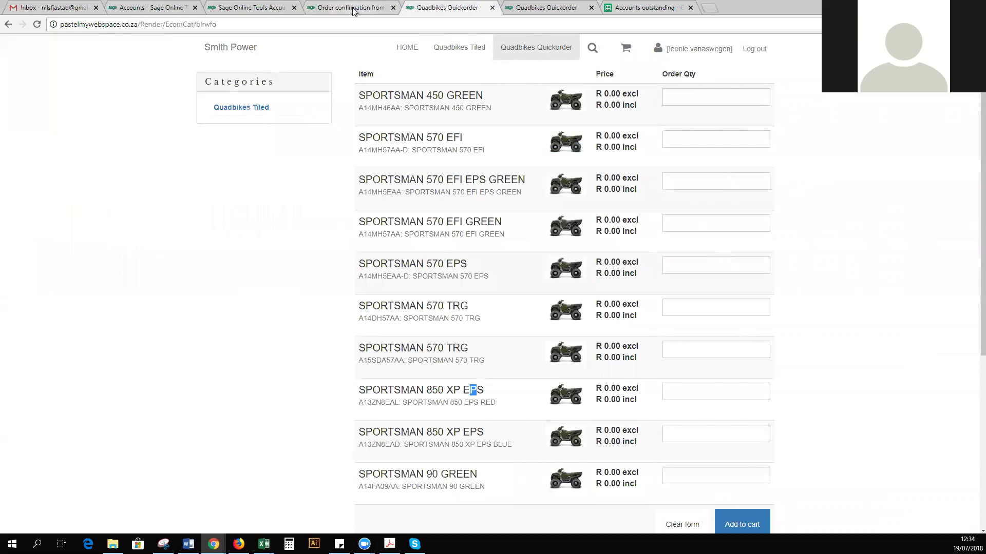
{"action": "left_click", "coordinate": [439, 94]}
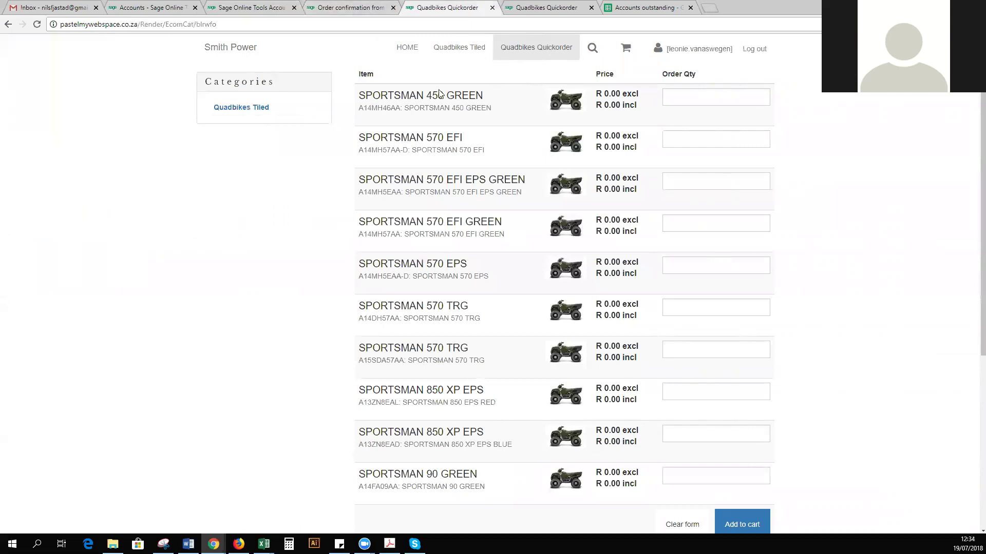
{"action": "left_click", "coordinate": [480, 48]}
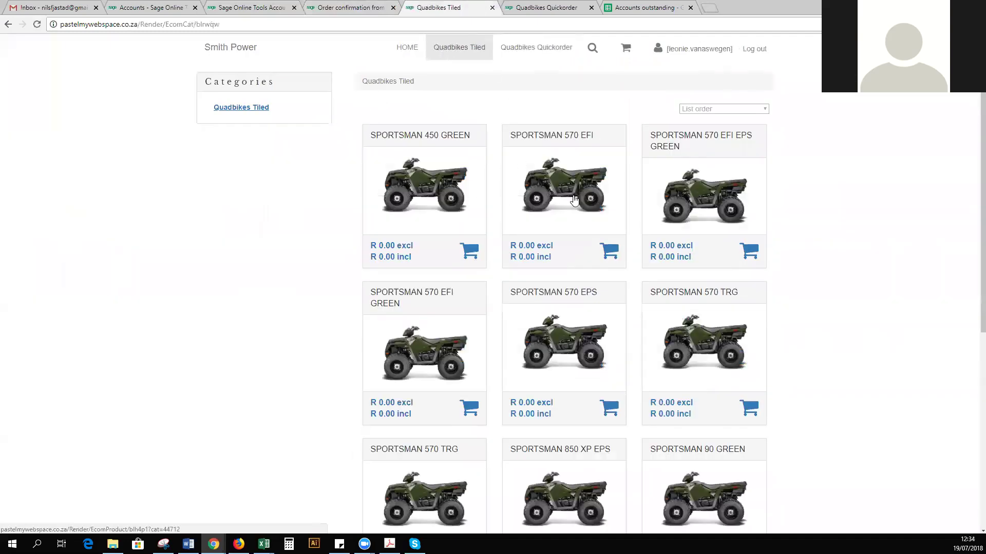
{"action": "left_click", "coordinate": [576, 188]}
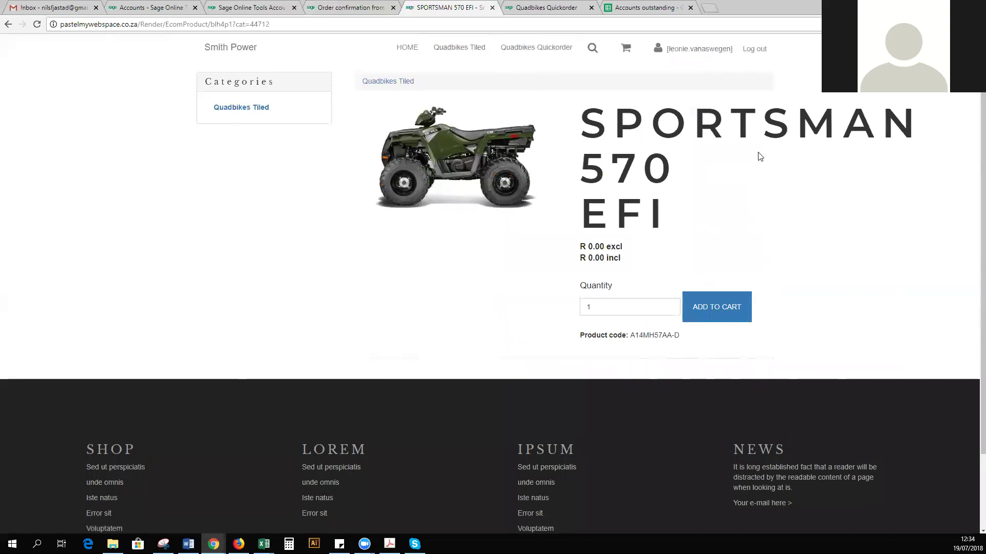
{"action": "left_click_drag", "start_coordinate": [614, 126], "coordinate": [867, 136]}
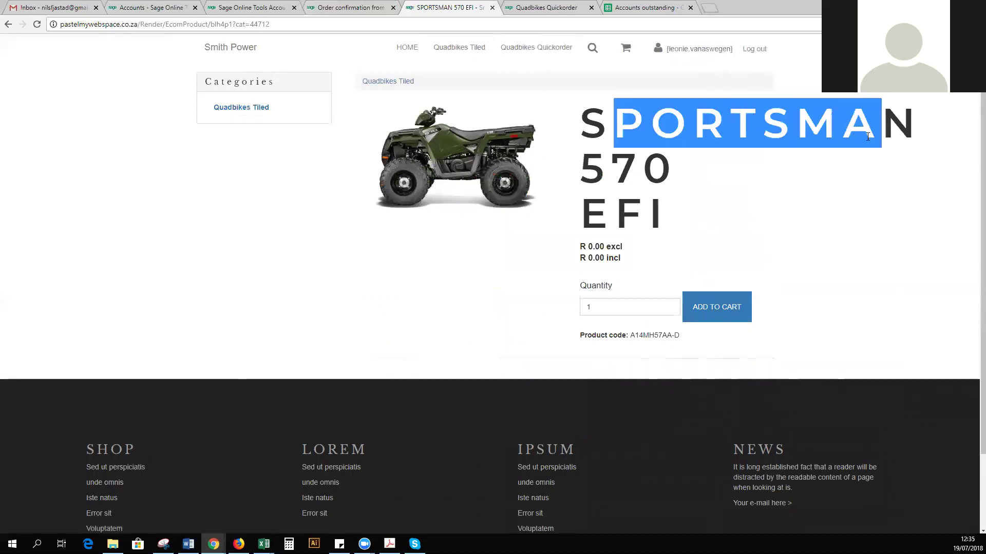
{"action": "left_click", "coordinate": [658, 227]}
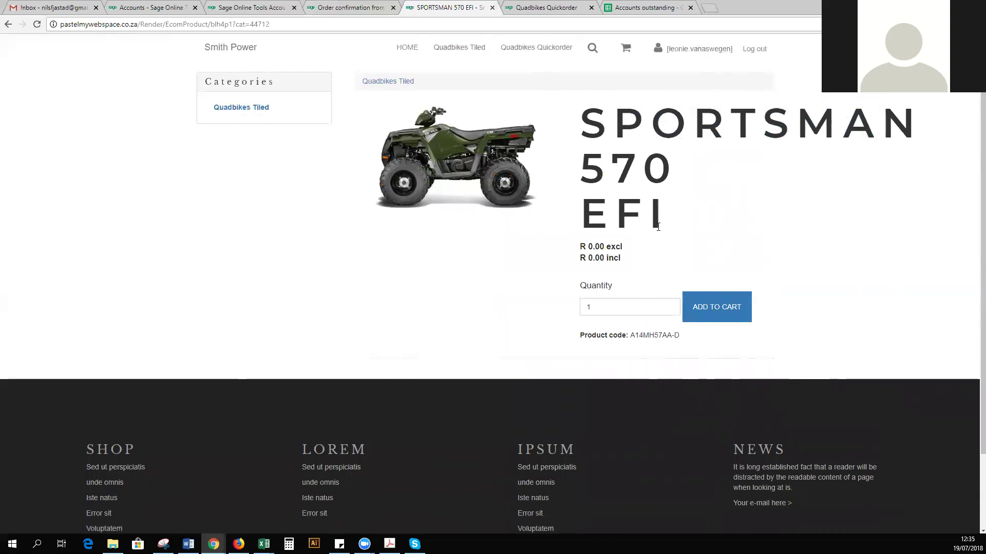
Close the order confirmation page and open the e-commerce merchandising product list
{"action": "left_click", "coordinate": [360, 9]}
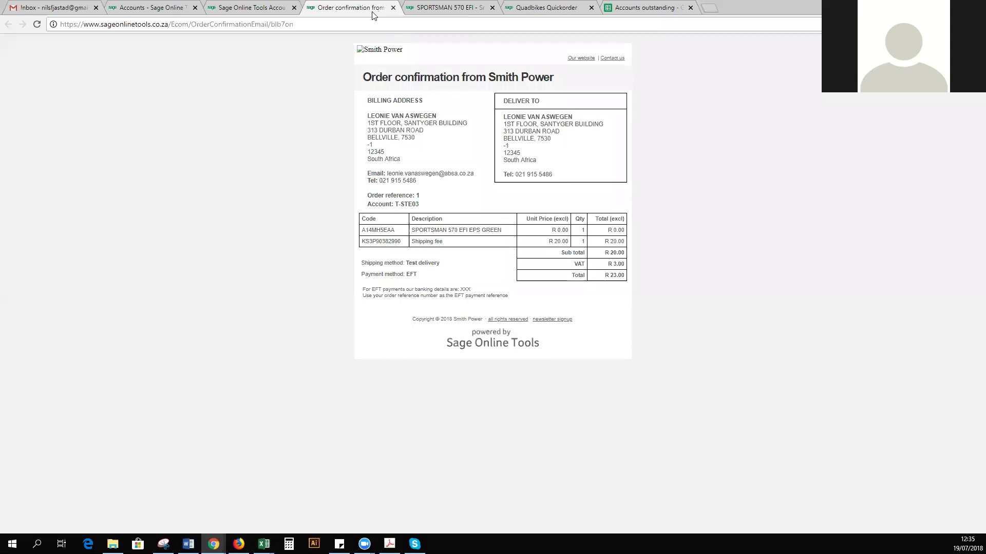
{"action": "left_click", "coordinate": [393, 8]}
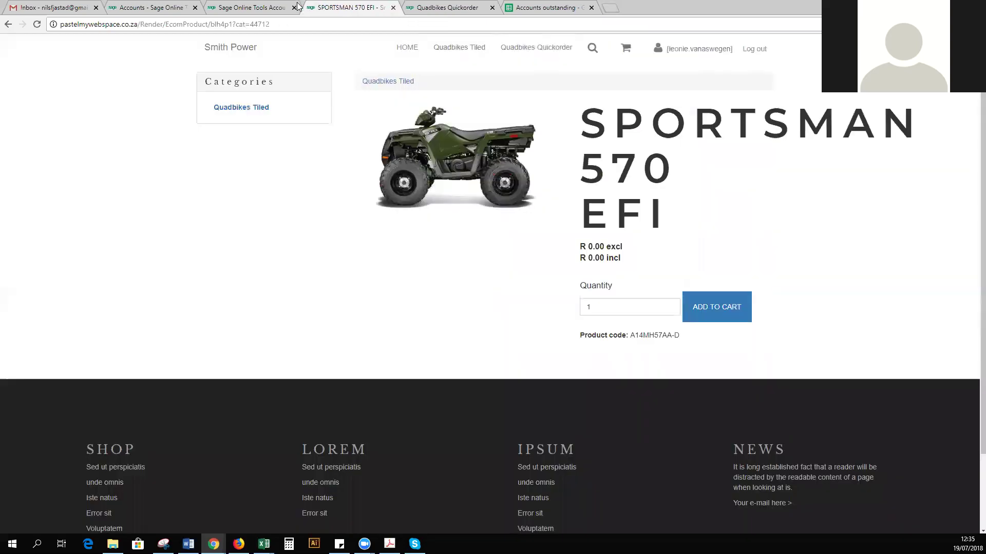
{"action": "left_click", "coordinate": [262, 8]}
{"action": "left_click", "coordinate": [210, 115]}
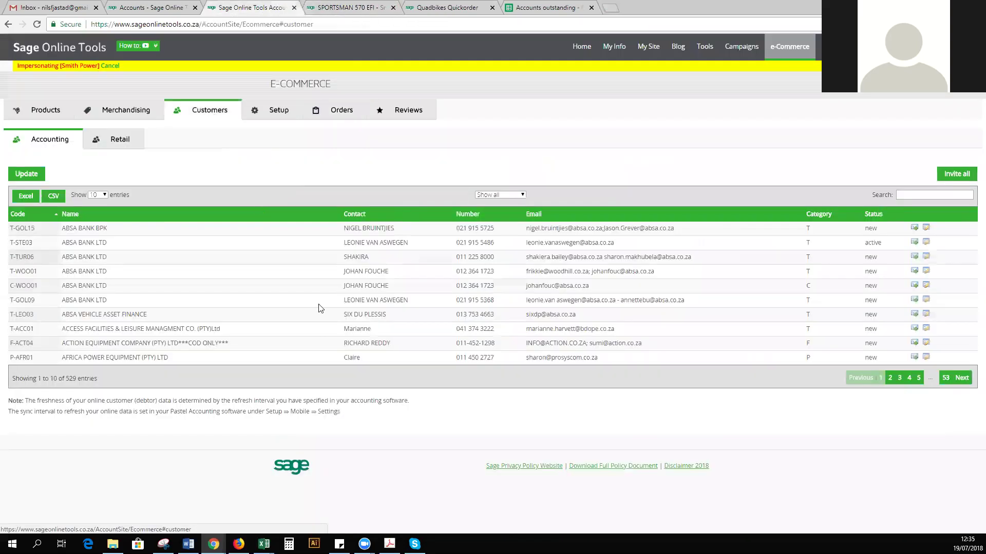
{"action": "left_click", "coordinate": [157, 113]}
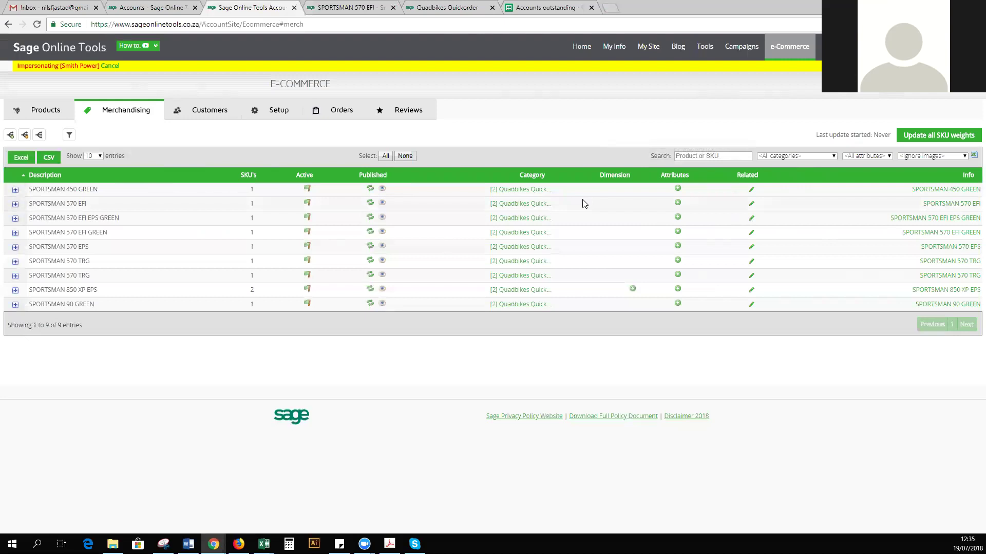
{"action": "left_click", "coordinate": [584, 204]}
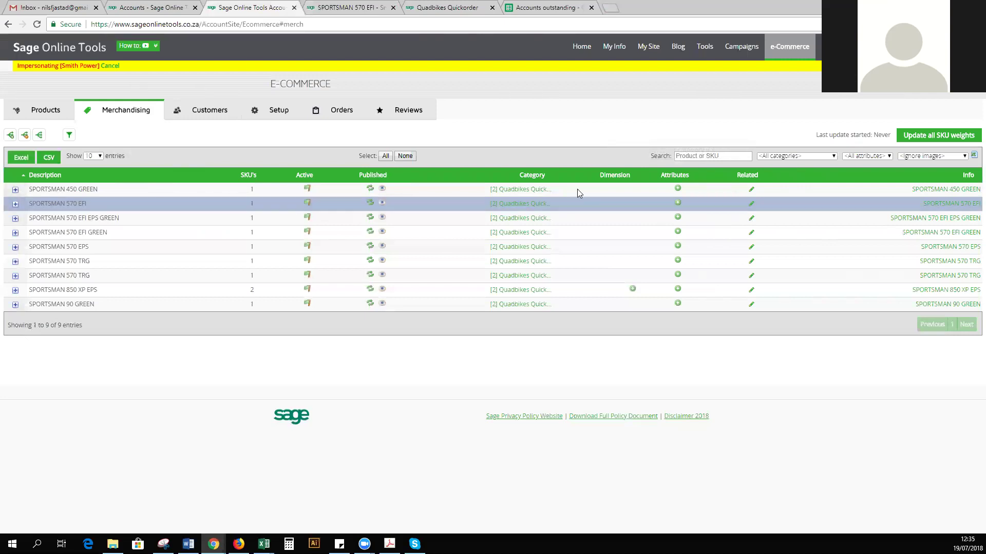
Add SPORTSMAN 570 EFI, 570 EFI EPS GREEN, 570 EFI GREEN and 570 EPS as related products of SPORTSMAN 450 GREEN and save
{"action": "left_click", "coordinate": [751, 190]}
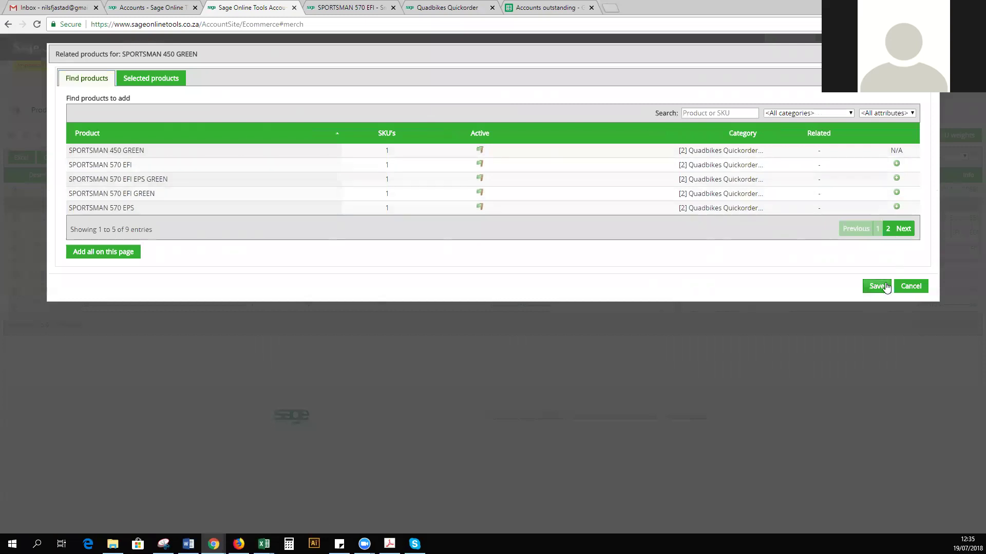
{"action": "left_click", "coordinate": [897, 207]}
{"action": "left_click", "coordinate": [896, 193]}
{"action": "left_click", "coordinate": [896, 179]}
{"action": "left_click", "coordinate": [896, 164]}
{"action": "left_click", "coordinate": [880, 287]}
Reload the store, open the SPORTSMAN 450 GREEN page and check its related products and description
{"action": "left_click", "coordinate": [336, 9]}
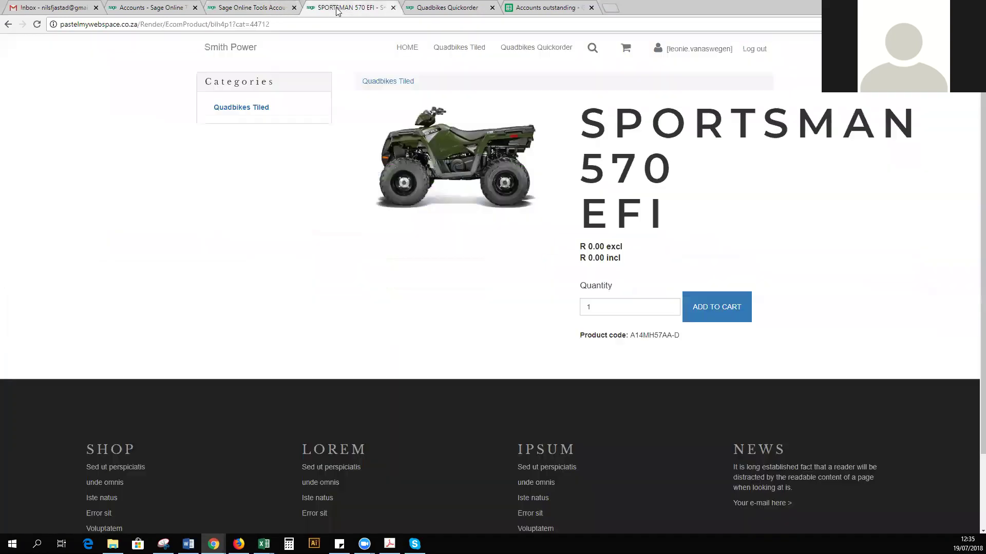
{"action": "key", "text": "F5"}
{"action": "left_click", "coordinate": [471, 51]}
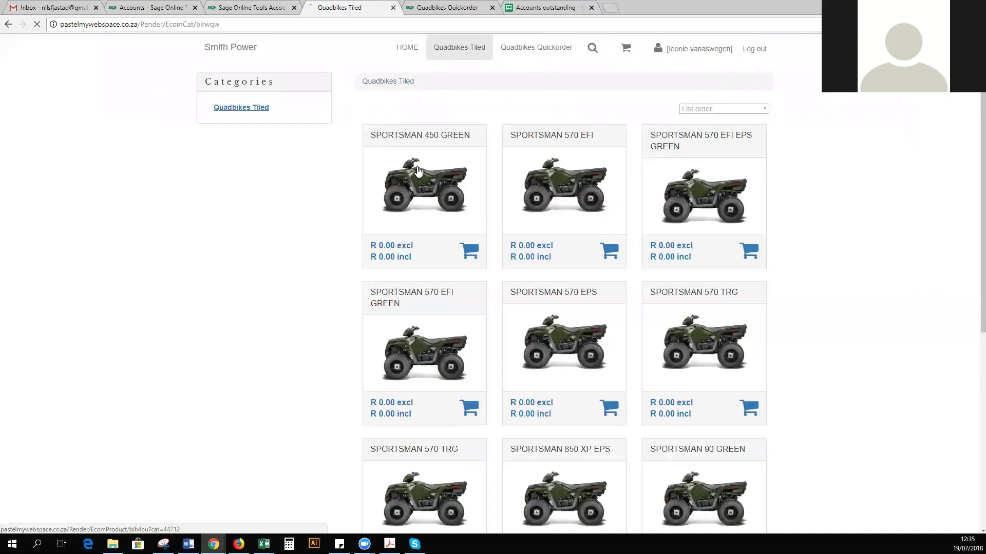
{"action": "left_click", "coordinate": [418, 171]}
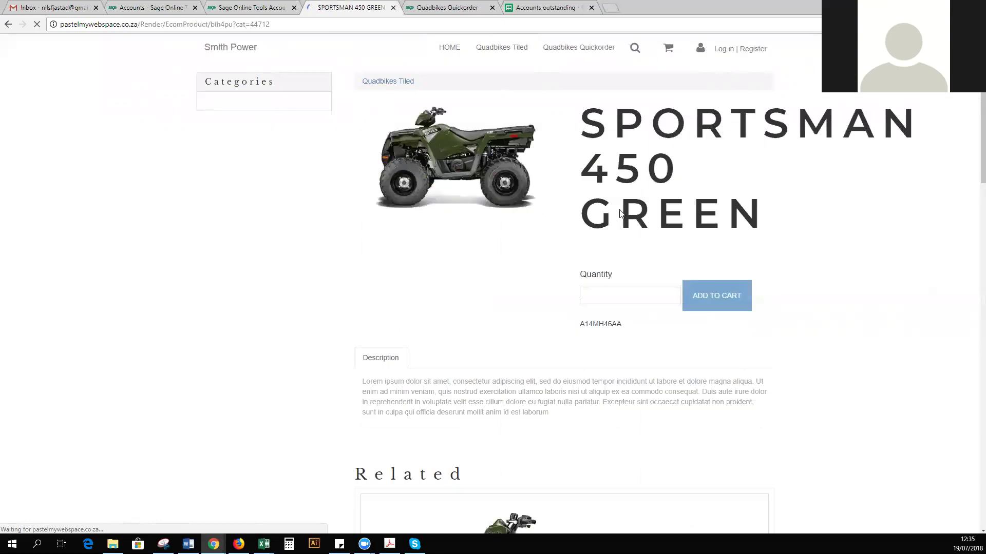
{"action": "scroll", "coordinate": [759, 278], "scroll_direction": "down", "scroll_amount": 2}
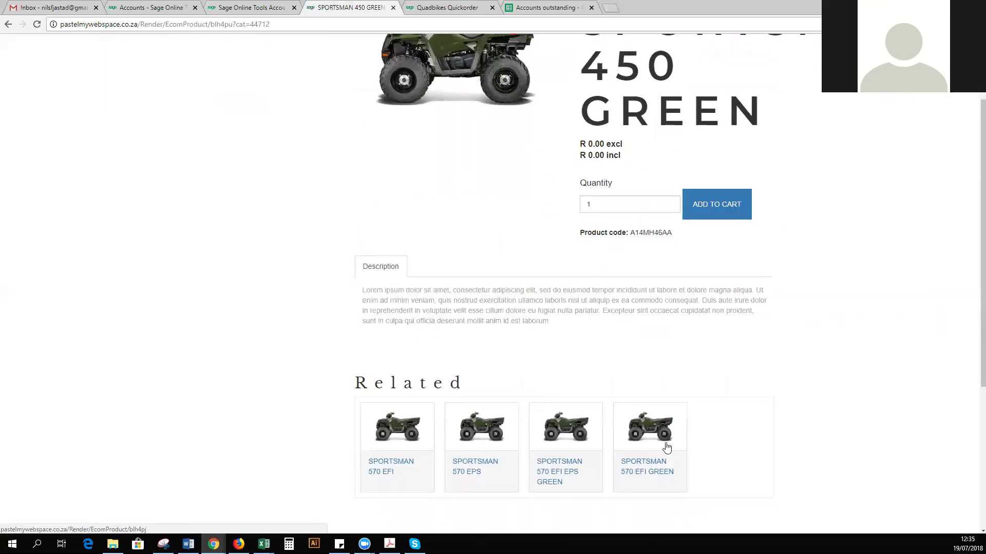
{"action": "left_click_drag", "start_coordinate": [408, 300], "coordinate": [561, 329]}
{"action": "left_click", "coordinate": [563, 329]}
Open the info editor for SPORTSMAN 450 GREEN in the merchandising list and add a Lightbox image gallery below its body text
{"action": "left_click", "coordinate": [251, 7]}
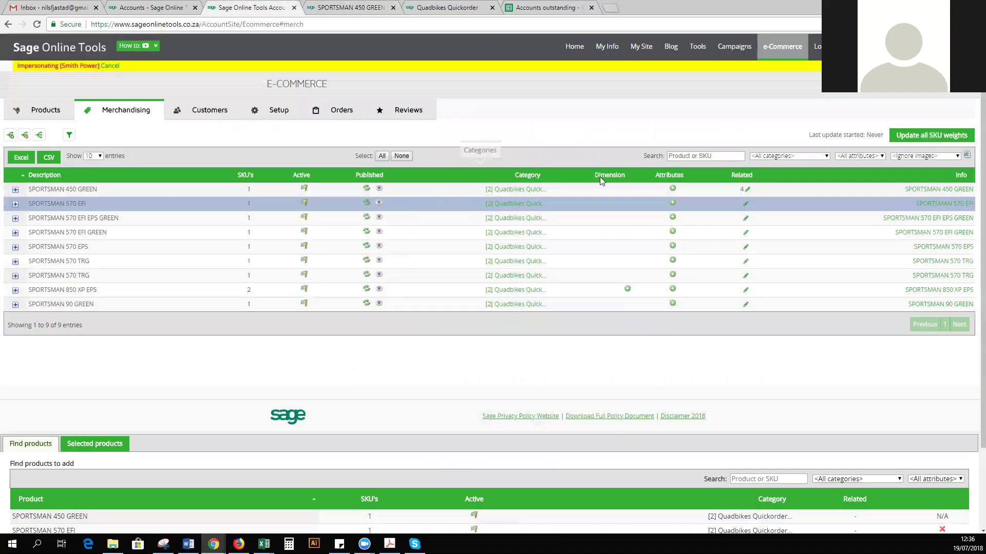
{"action": "left_click", "coordinate": [937, 190]}
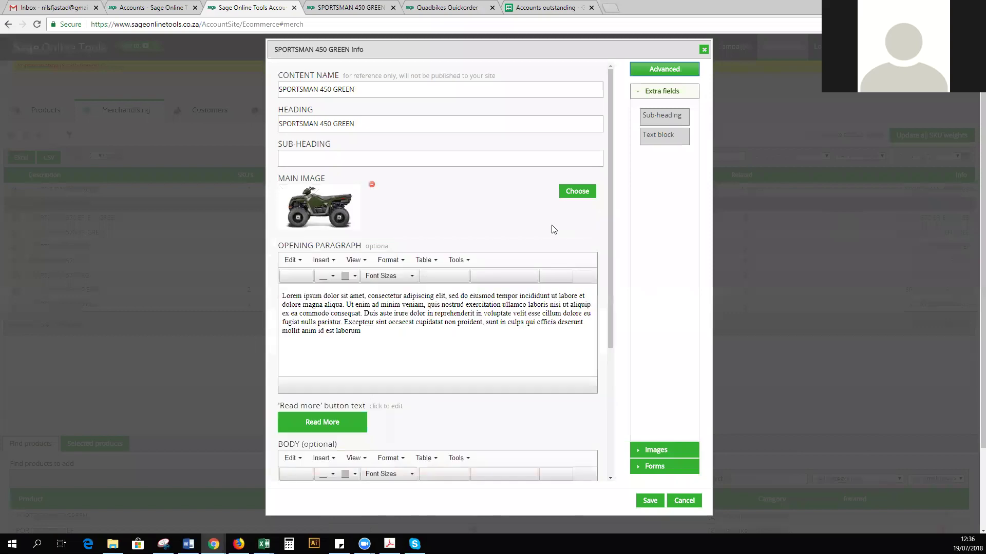
{"action": "scroll", "coordinate": [607, 114], "scroll_direction": "down", "scroll_amount": 1}
{"action": "left_click_drag", "start_coordinate": [608, 113], "coordinate": [608, 170]}
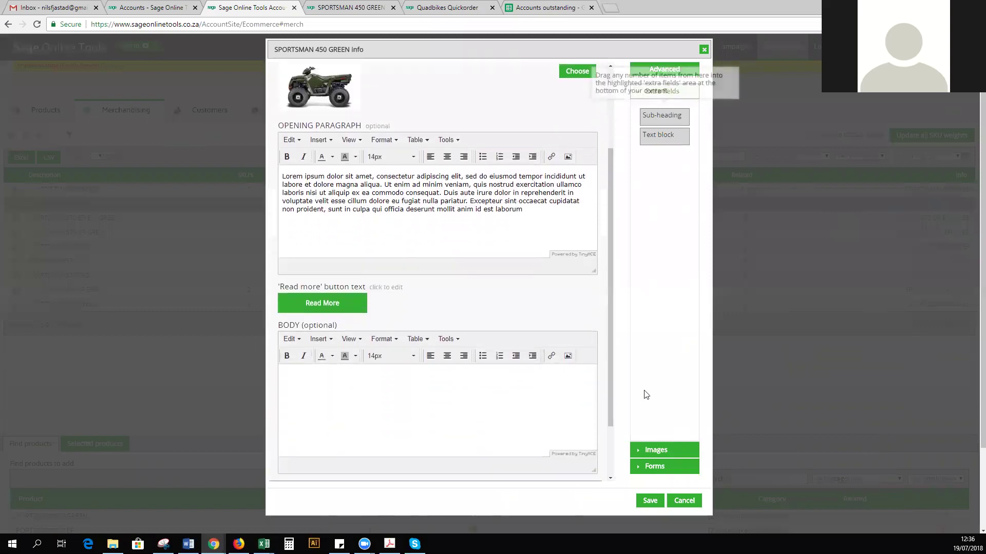
{"action": "left_click", "coordinate": [663, 454]}
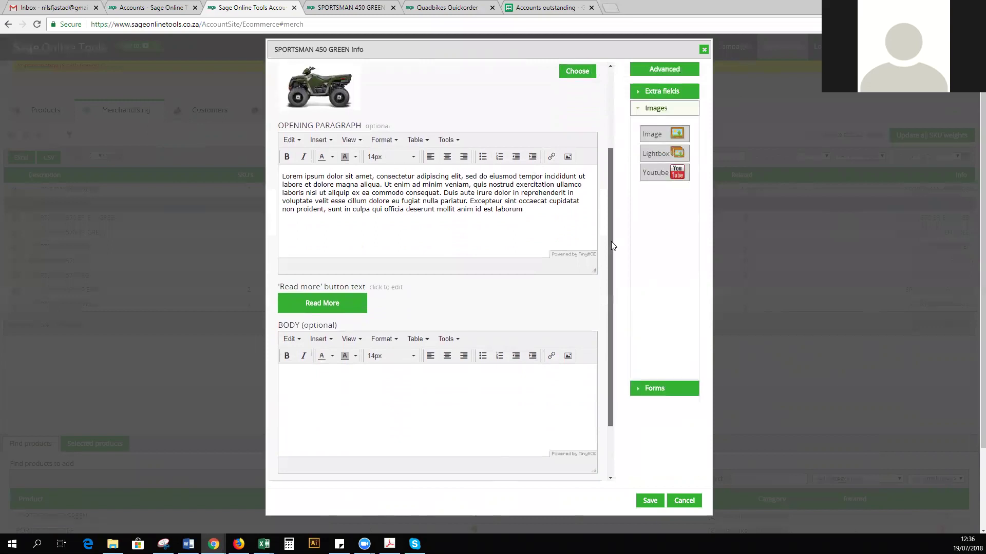
{"action": "left_click_drag", "start_coordinate": [611, 241], "coordinate": [612, 341]}
{"action": "left_click_drag", "start_coordinate": [656, 154], "coordinate": [394, 421]}
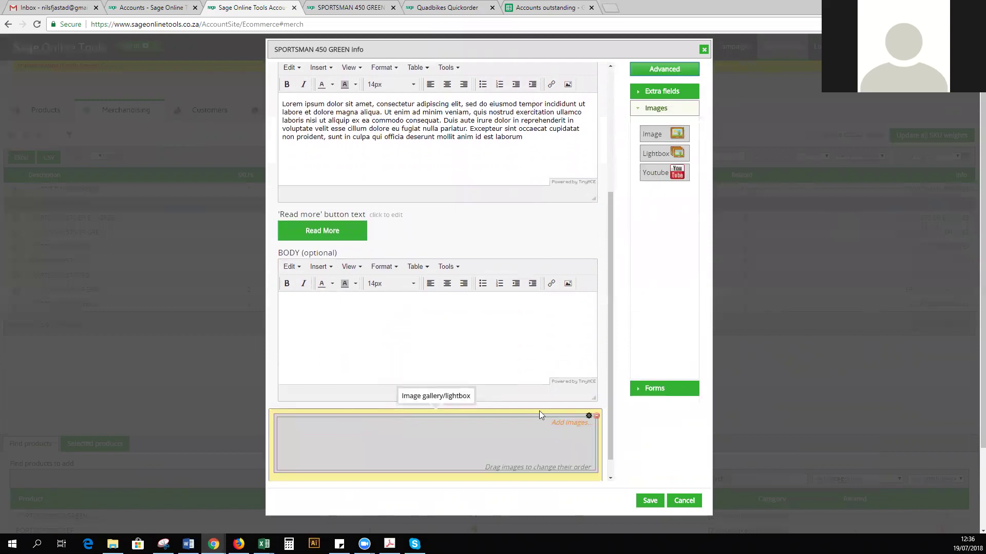
Insert ewfwarg.png and the quad bike image into the product's lightbox gallery and save the info
{"action": "left_click", "coordinate": [562, 430]}
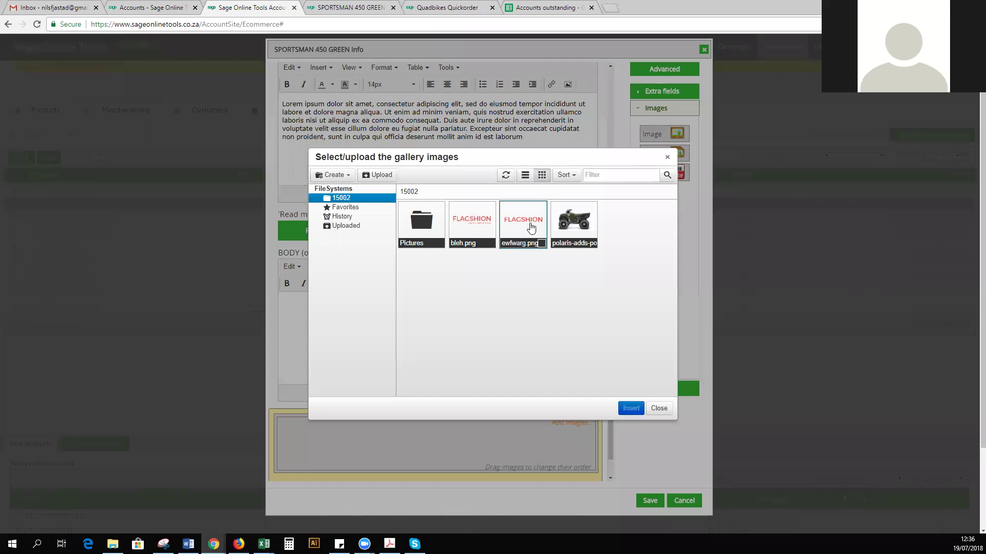
{"action": "double_click", "coordinate": [532, 227]}
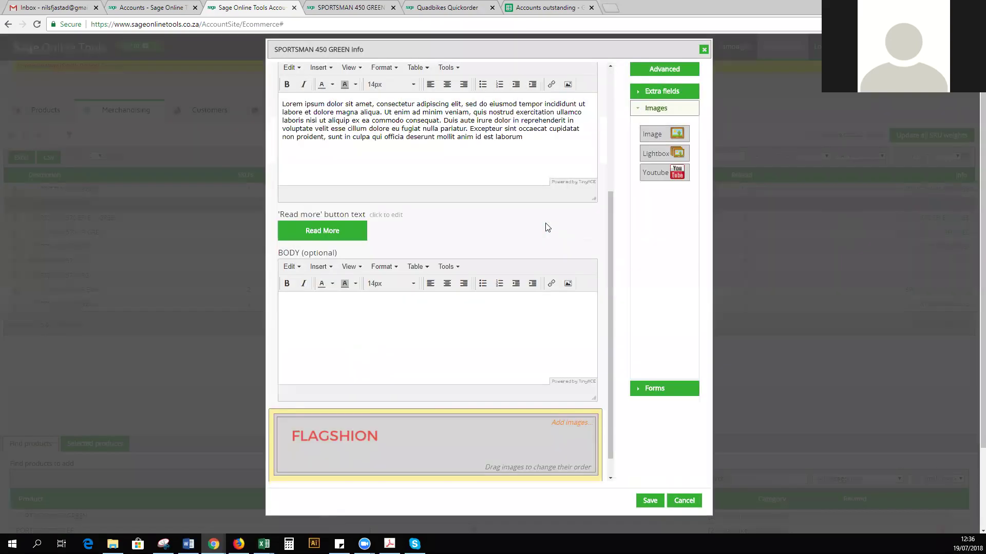
{"action": "left_click", "coordinate": [576, 426]}
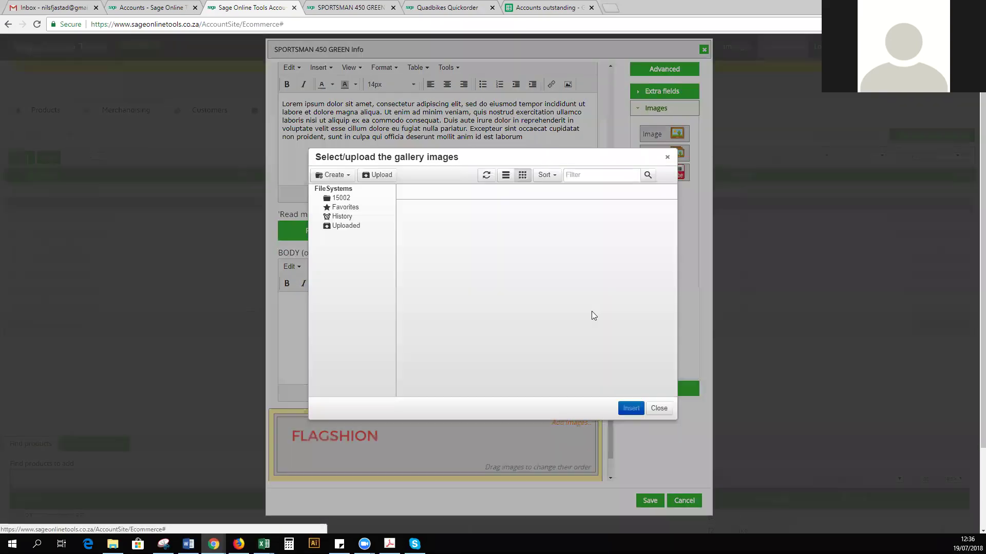
{"action": "double_click", "coordinate": [583, 234]}
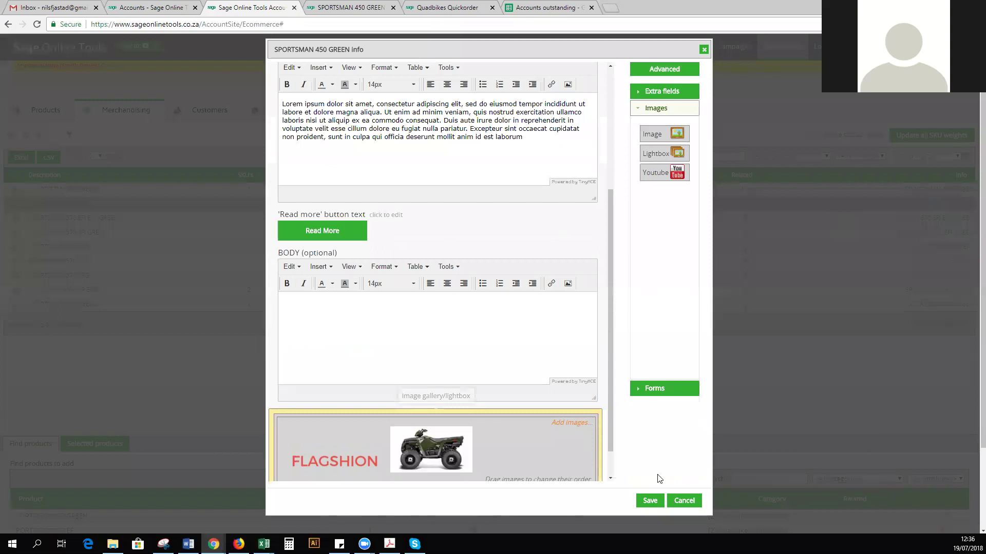
{"action": "left_click", "coordinate": [649, 500]}
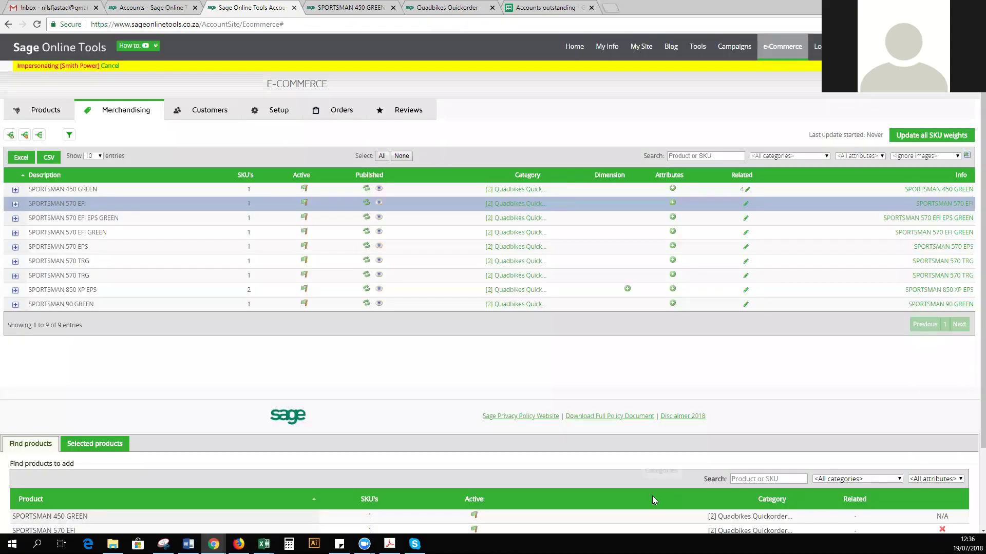
Reload the SPORTSMAN 450 GREEN store page and check the gallery, viewing the quad bike image enlarged
{"action": "left_click", "coordinate": [350, 7]}
{"action": "key", "text": "F5"}
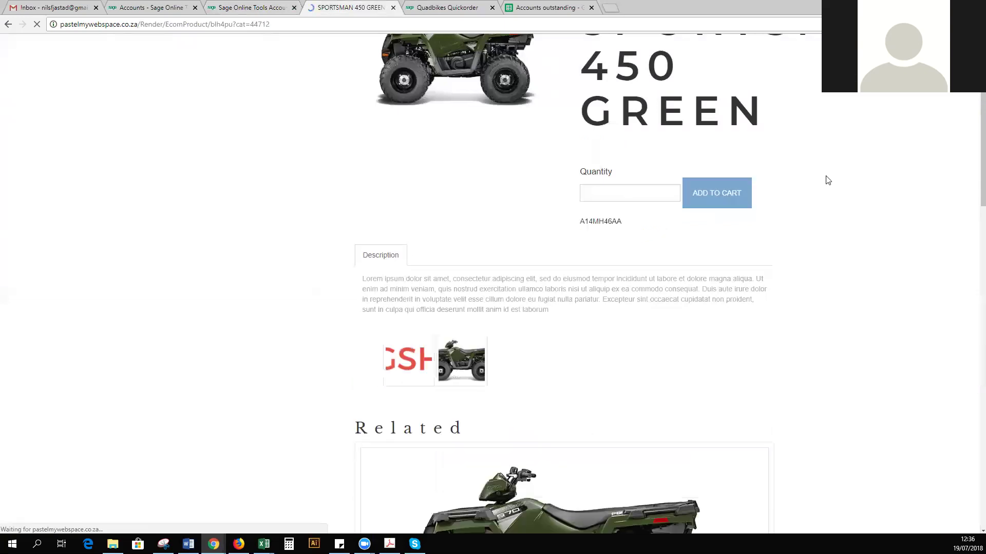
{"action": "scroll", "coordinate": [672, 298], "scroll_direction": "down", "scroll_amount": 2}
{"action": "scroll", "coordinate": [664, 273], "scroll_direction": "up", "scroll_amount": 1}
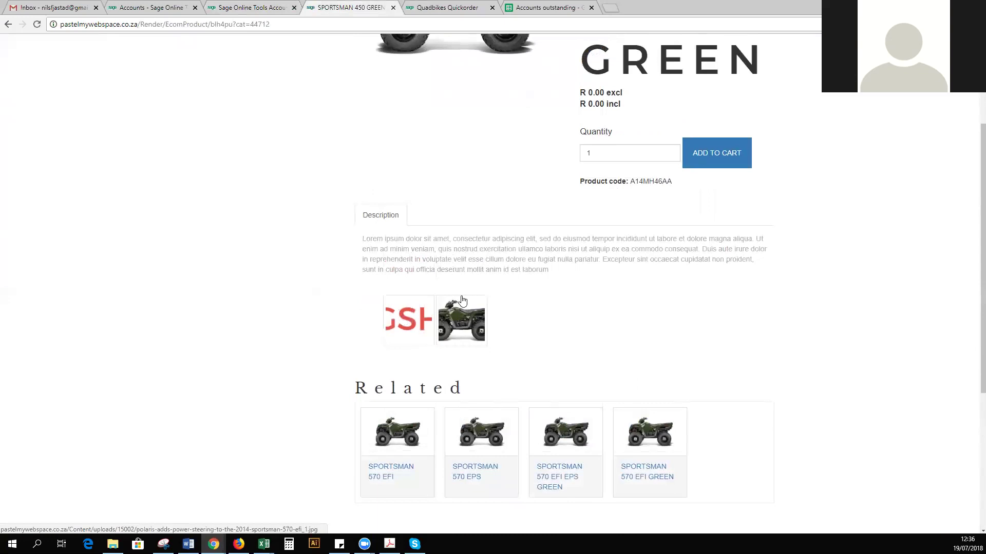
{"action": "scroll", "coordinate": [528, 209], "scroll_direction": "up", "scroll_amount": 2}
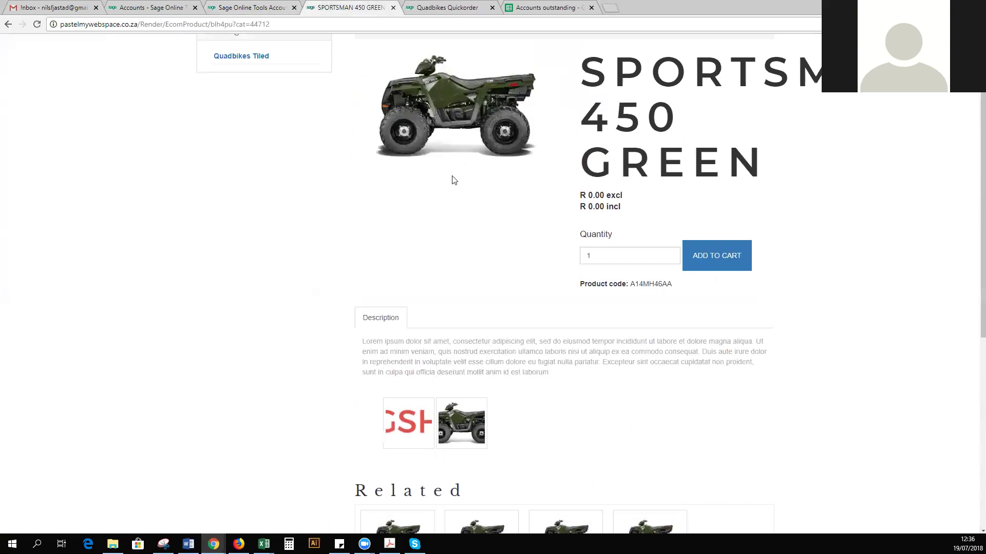
{"action": "scroll", "coordinate": [659, 169], "scroll_direction": "up", "scroll_amount": 1}
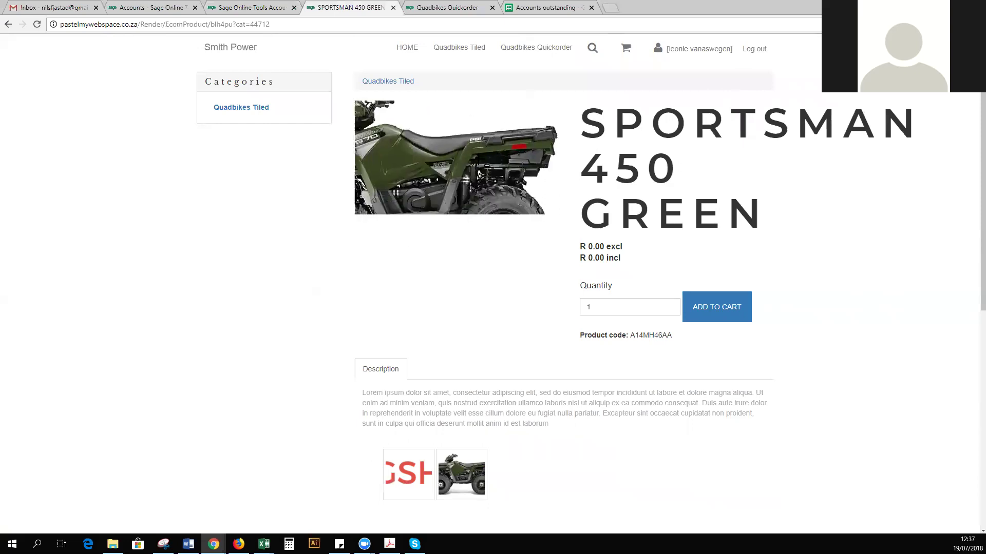
{"action": "left_click", "coordinate": [458, 475]}
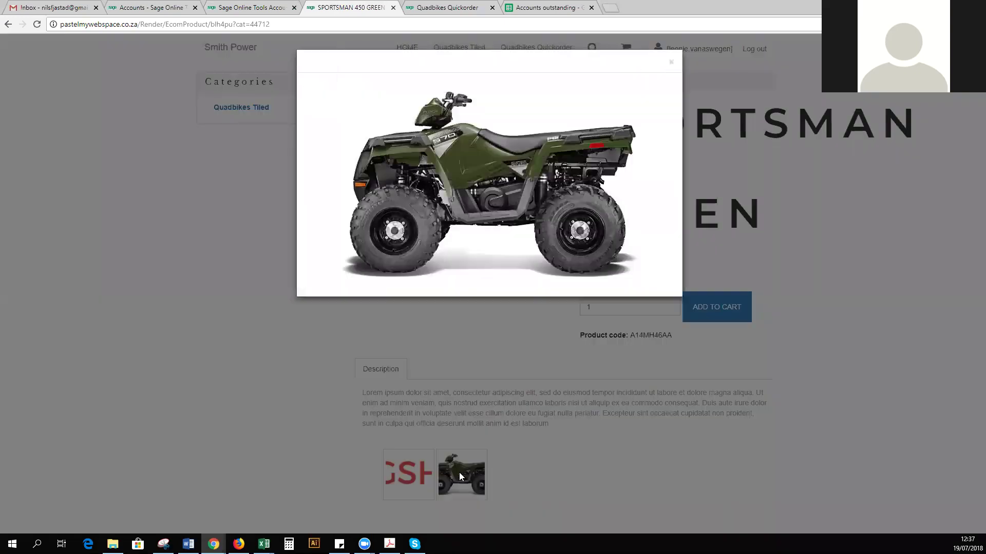
{"action": "left_click", "coordinate": [671, 61]}
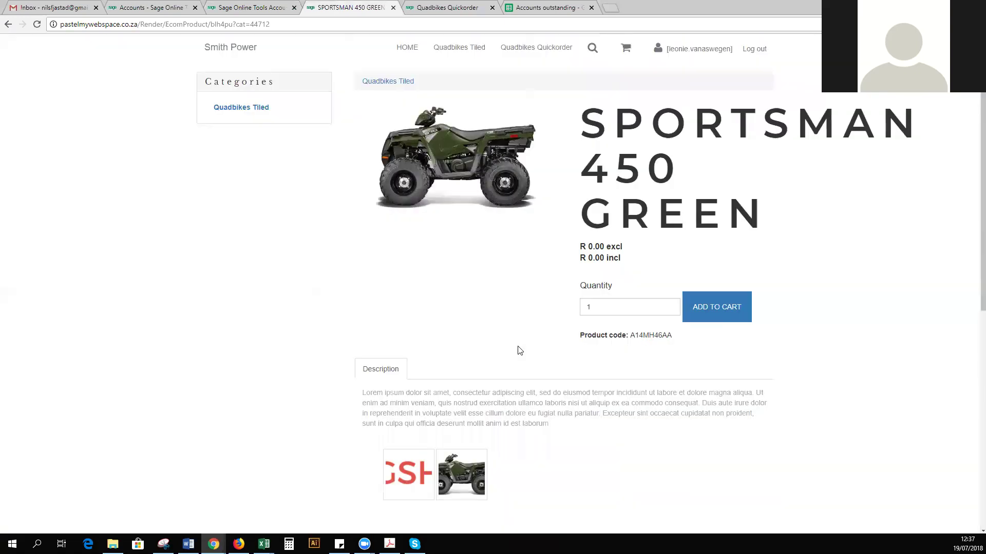
{"action": "scroll", "coordinate": [519, 351], "scroll_direction": "down", "scroll_amount": 2}
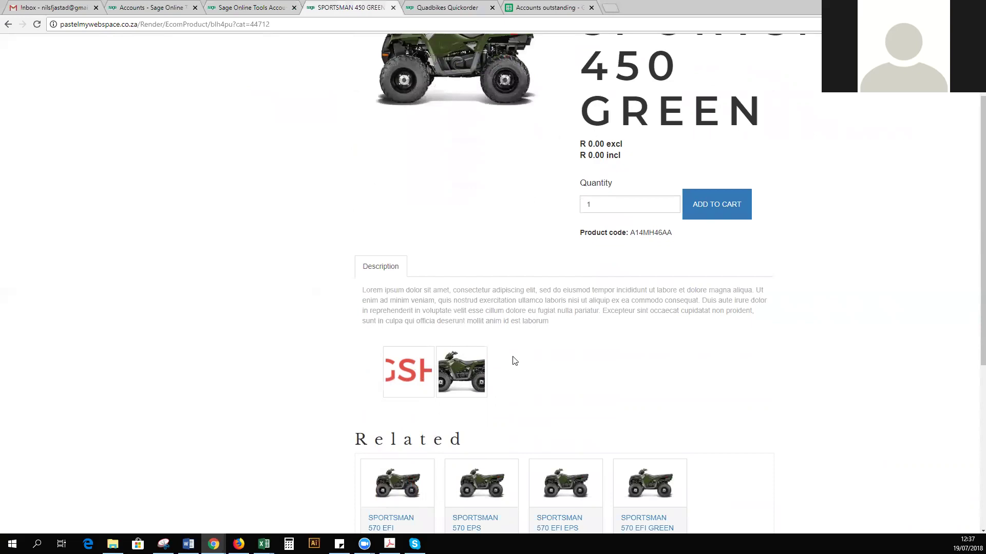
View the e-commerce reviews list and look over the SPORTSMAN 450 GREEN store page, including its related products
{"action": "left_click", "coordinate": [269, 7]}
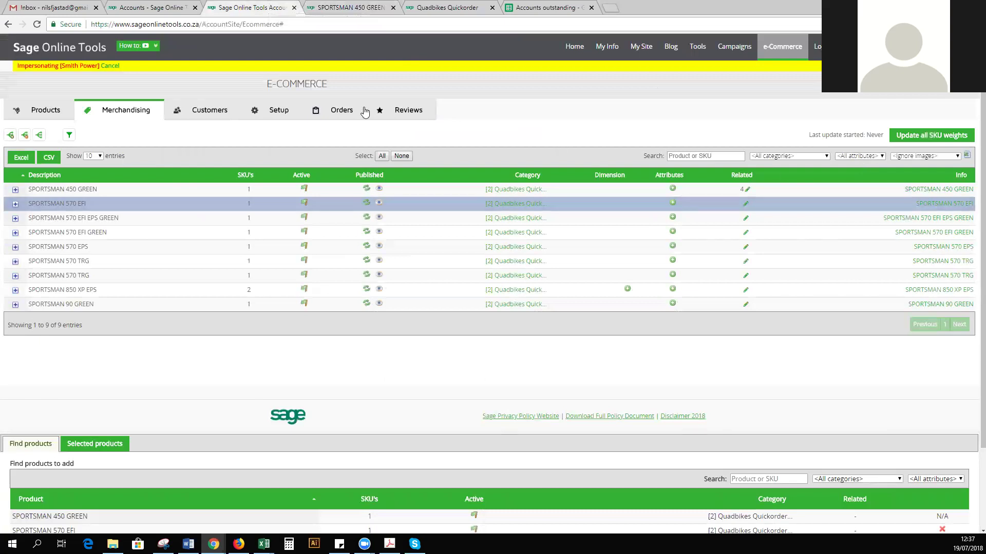
{"action": "left_click", "coordinate": [401, 113]}
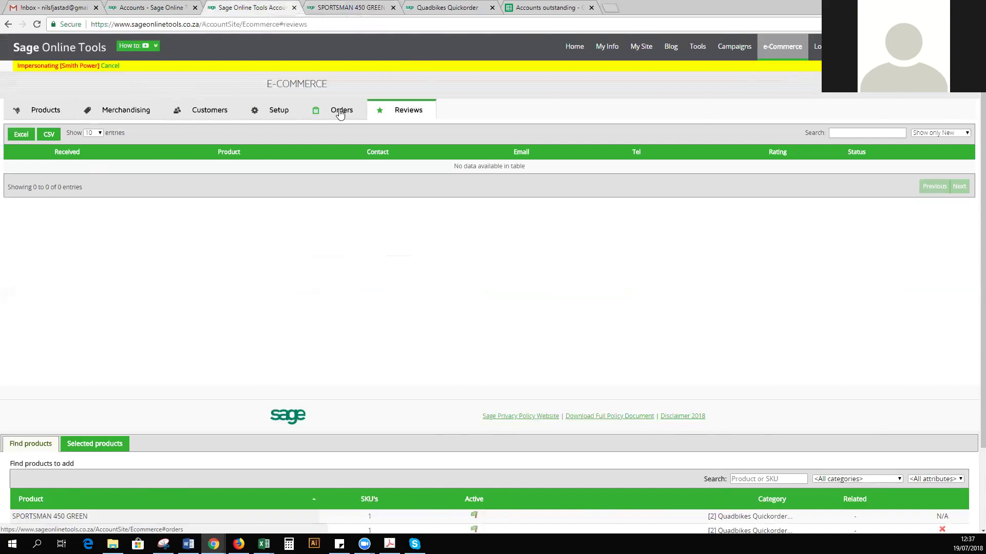
{"action": "left_click", "coordinate": [378, 8]}
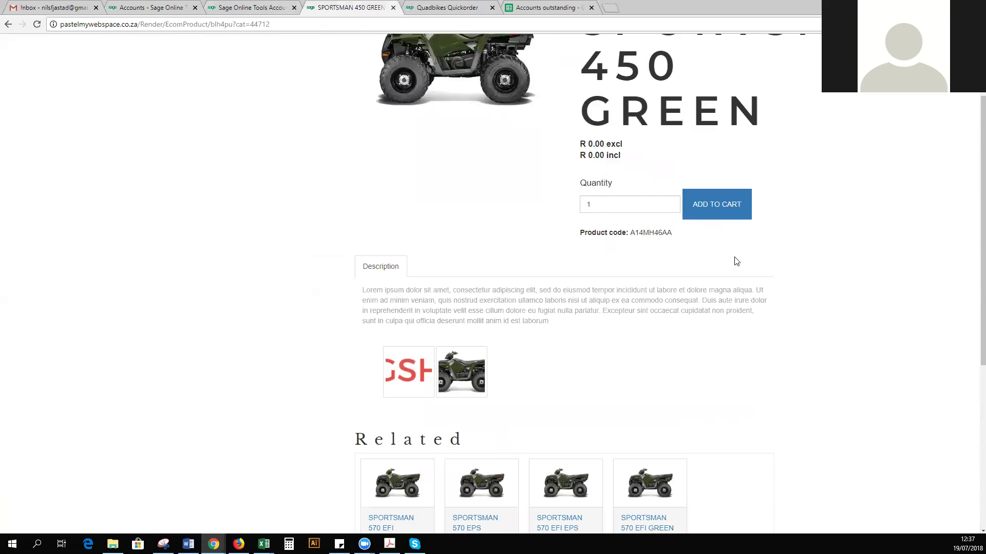
{"action": "scroll", "coordinate": [737, 262], "scroll_direction": "down", "scroll_amount": 4}
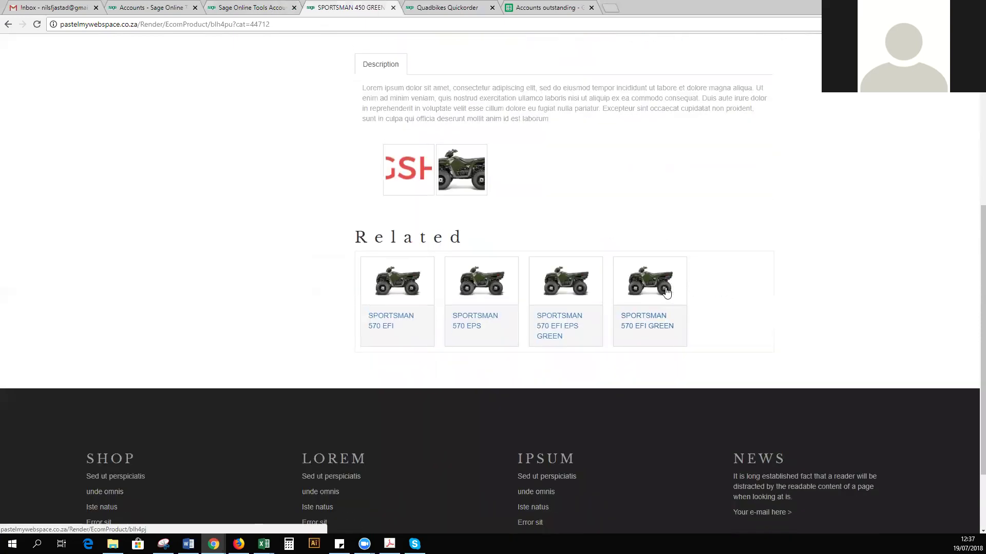
{"action": "scroll", "coordinate": [670, 294], "scroll_direction": "up", "scroll_amount": 6}
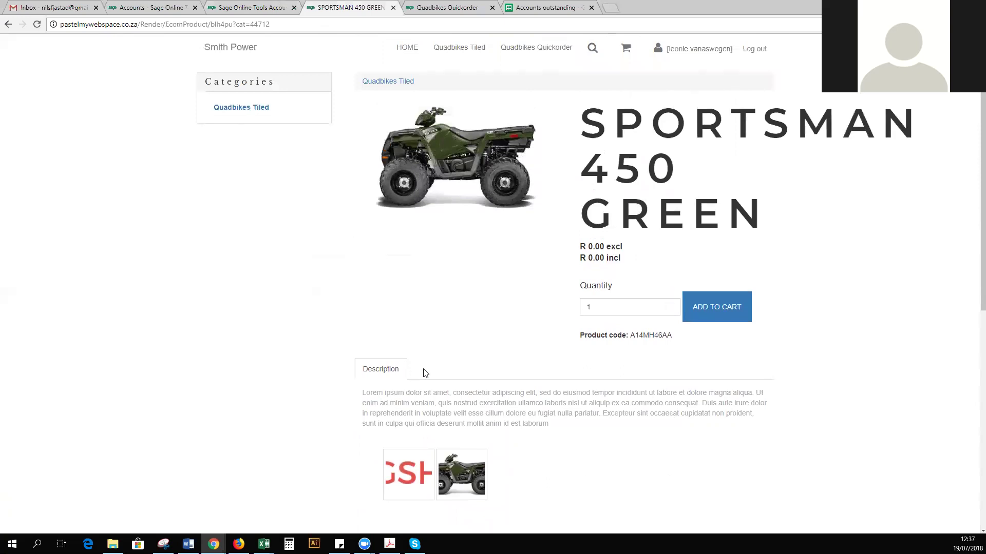
In the e-commerce setup settings, enable the quick quote/enquiry contact form and save the store settings
{"action": "left_click", "coordinate": [261, 7]}
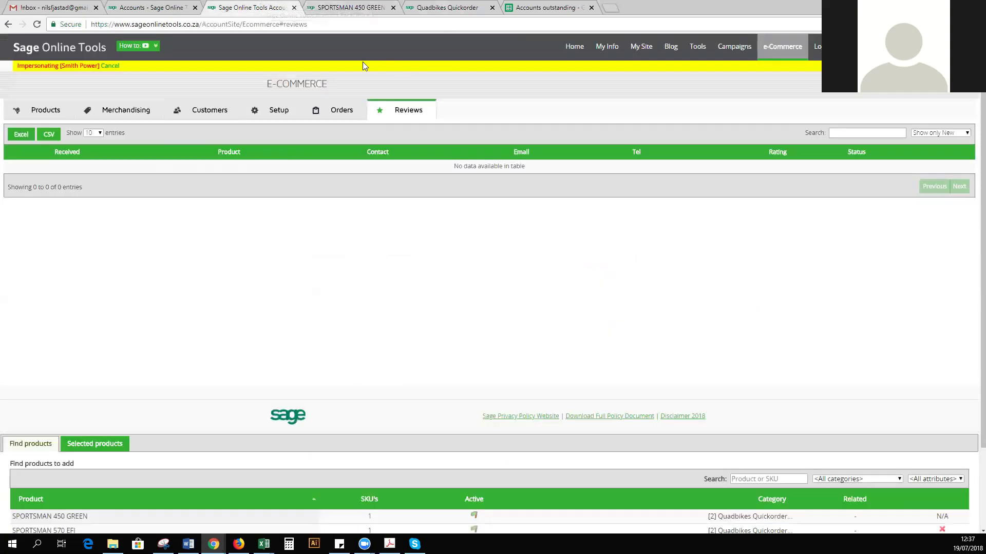
{"action": "left_click", "coordinate": [334, 113]}
{"action": "left_click", "coordinate": [288, 106]}
{"action": "left_click", "coordinate": [406, 141]}
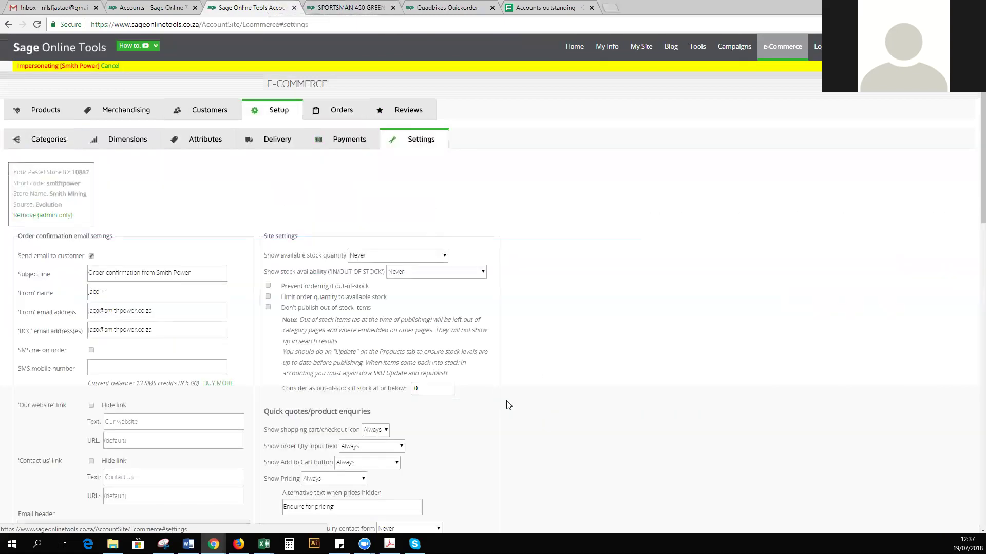
{"action": "scroll", "coordinate": [508, 405], "scroll_direction": "down", "scroll_amount": 4}
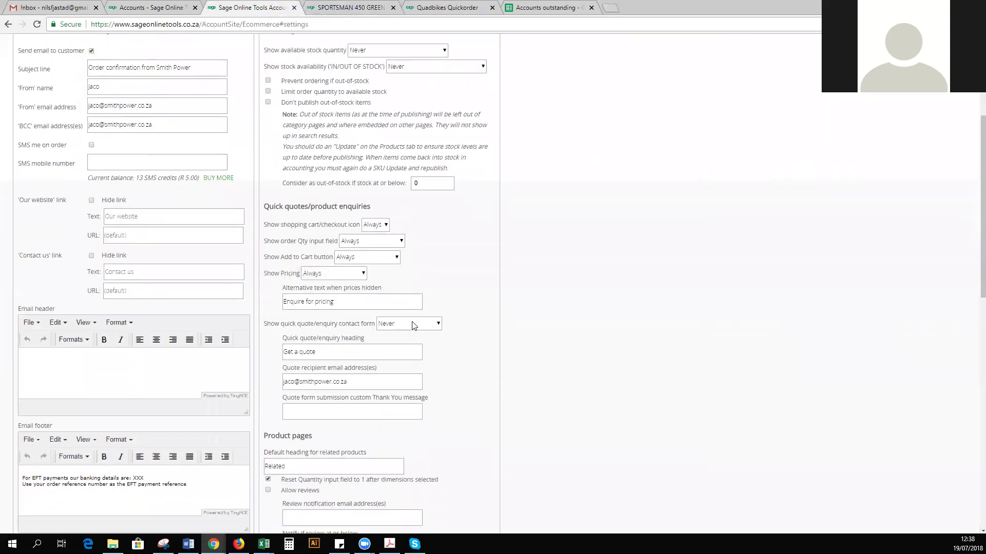
{"action": "left_click", "coordinate": [413, 325]}
{"action": "left_click", "coordinate": [423, 343]}
{"action": "left_click", "coordinate": [438, 324]}
{"action": "left_click", "coordinate": [549, 304]}
{"action": "scroll", "coordinate": [102, 437], "scroll_direction": "down", "scroll_amount": 9}
{"action": "left_click", "coordinate": [31, 381]}
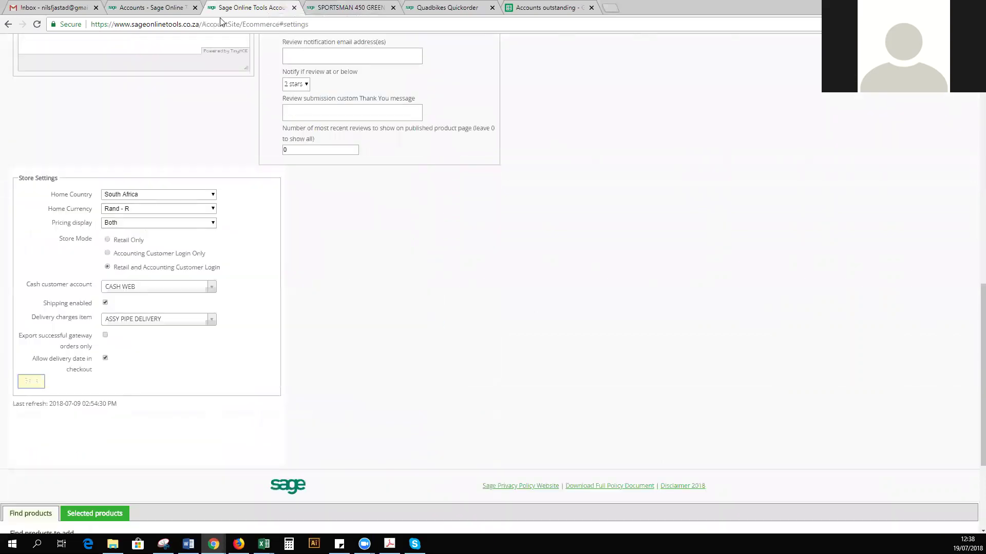
Reload the SPORTSMAN 450 GREEN store page and examine the Get a quote enquiry form
{"action": "left_click", "coordinate": [327, 7]}
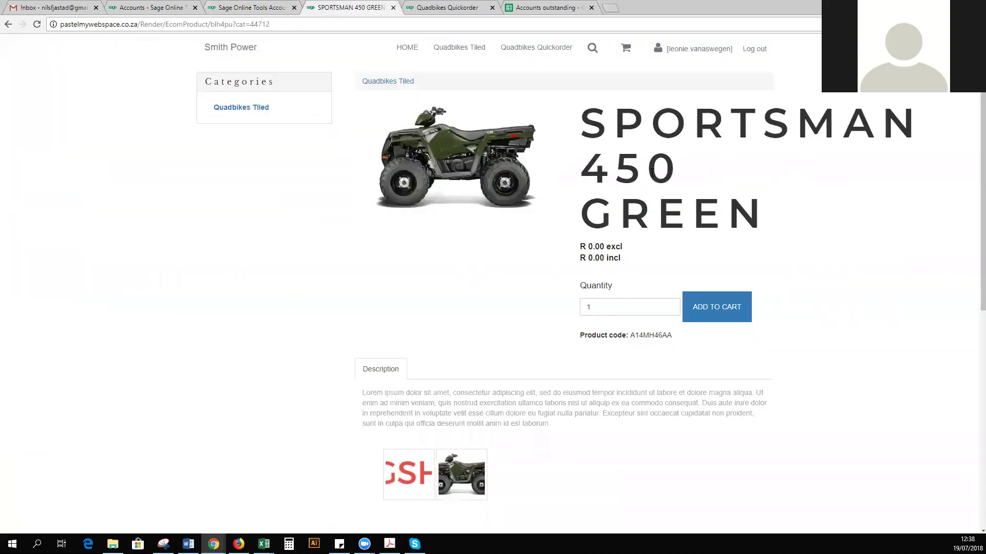
{"action": "key", "text": "F5"}
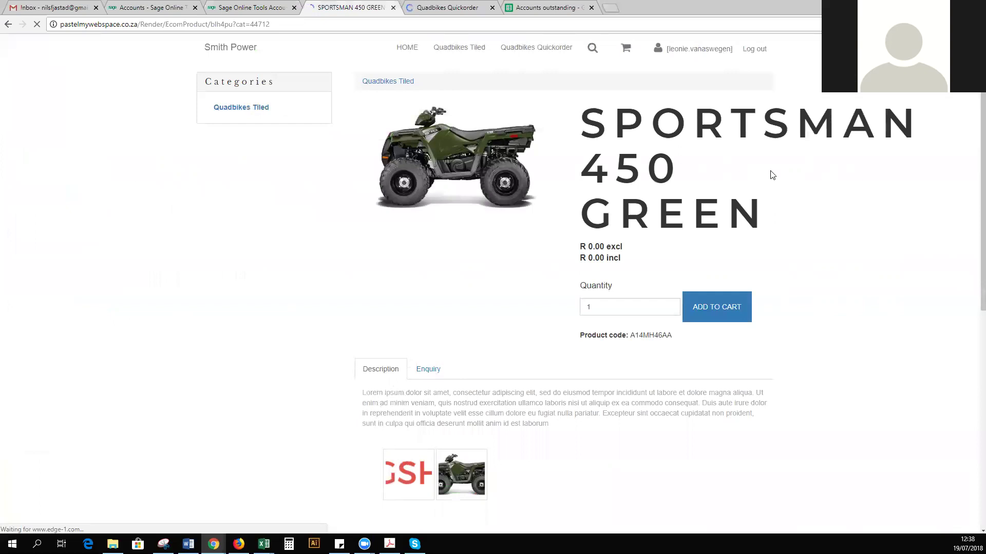
{"action": "left_click", "coordinate": [428, 369]}
{"action": "scroll", "coordinate": [796, 213], "scroll_direction": "down", "scroll_amount": 1}
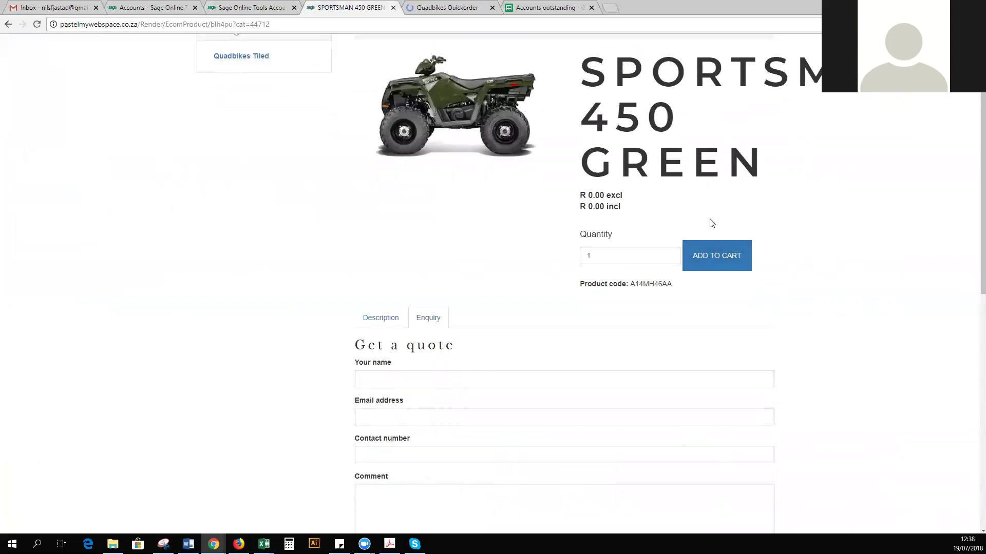
{"action": "scroll", "coordinate": [667, 317], "scroll_direction": "down", "scroll_amount": 1}
{"action": "left_click", "coordinate": [462, 325]}
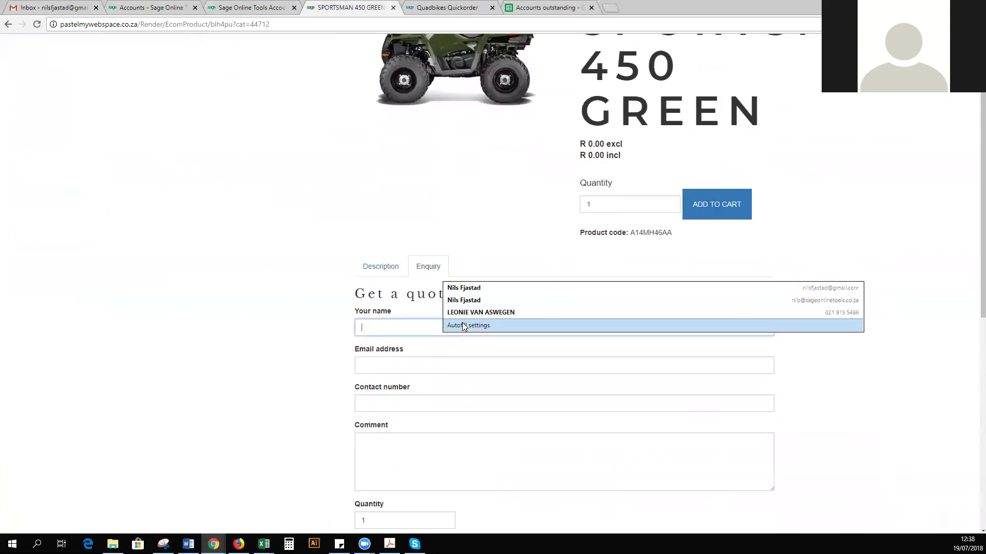
{"action": "left_click", "coordinate": [814, 353]}
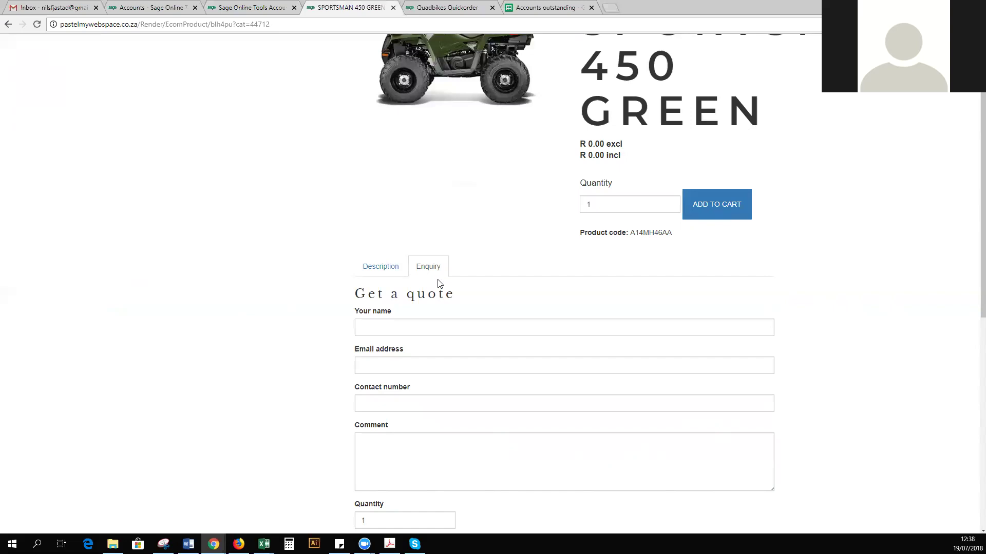
{"action": "scroll", "coordinate": [829, 185], "scroll_direction": "up", "scroll_amount": 2}
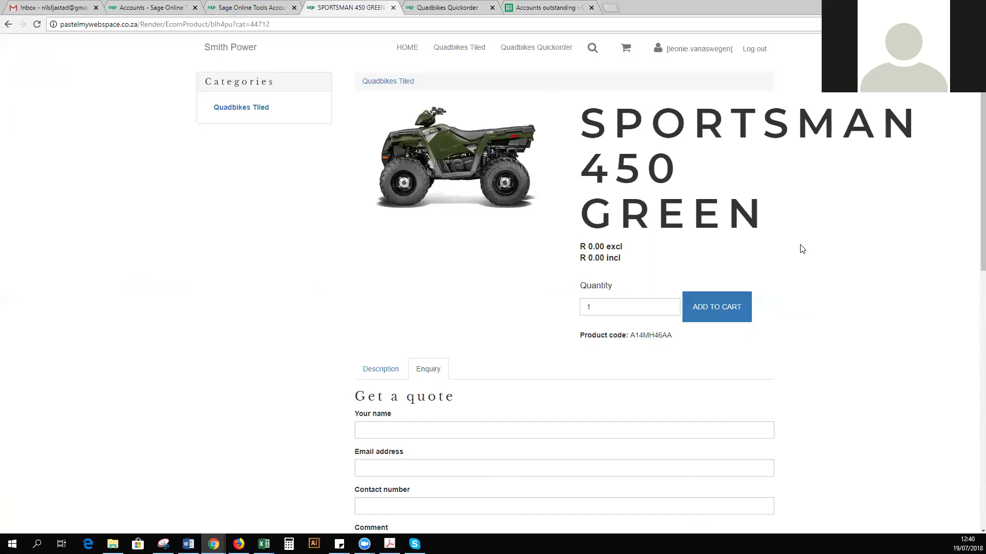
Examine the exclusive and inclusive prices on the product page and return to the e-commerce settings
{"action": "left_click_drag", "start_coordinate": [802, 249], "coordinate": [578, 246]}
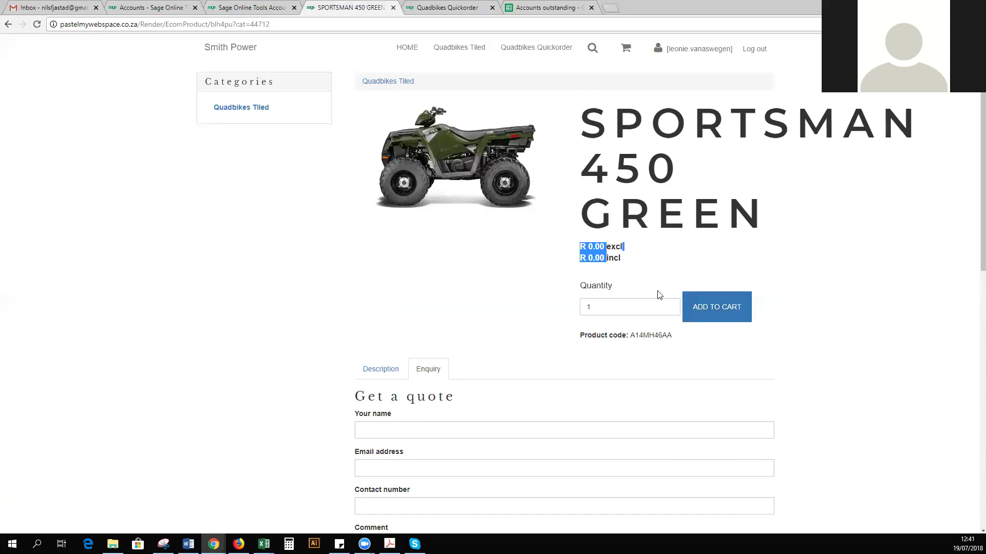
{"action": "left_click", "coordinate": [753, 268]}
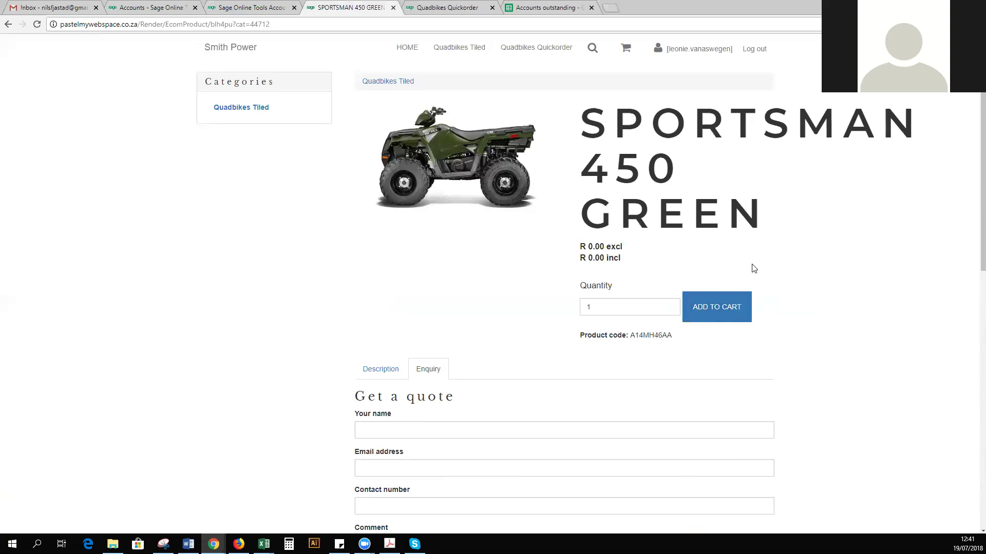
{"action": "left_click", "coordinate": [247, 8]}
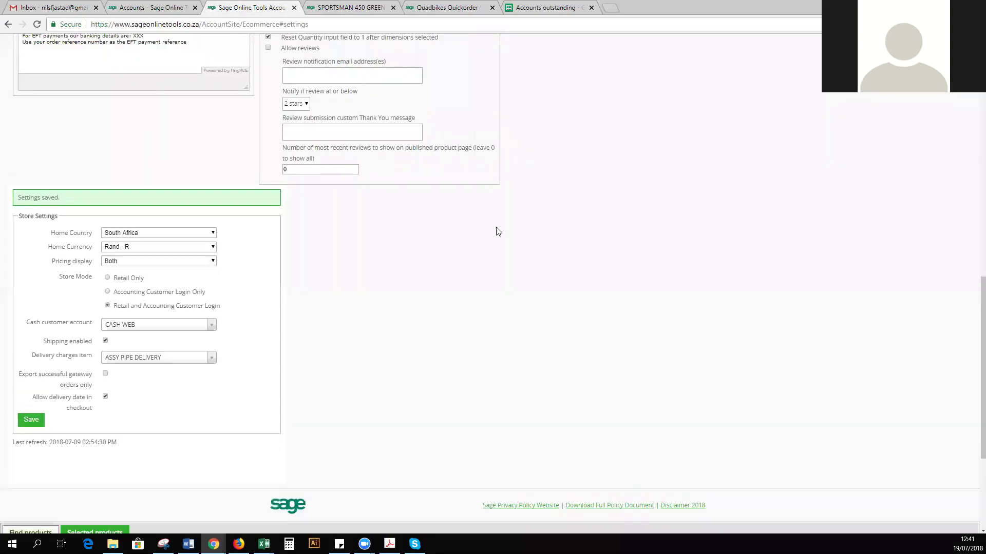
Examine the EFT banking details and payment reference text in the email footer of the order confirmation settings
{"action": "scroll", "coordinate": [496, 231], "scroll_direction": "up", "scroll_amount": 7}
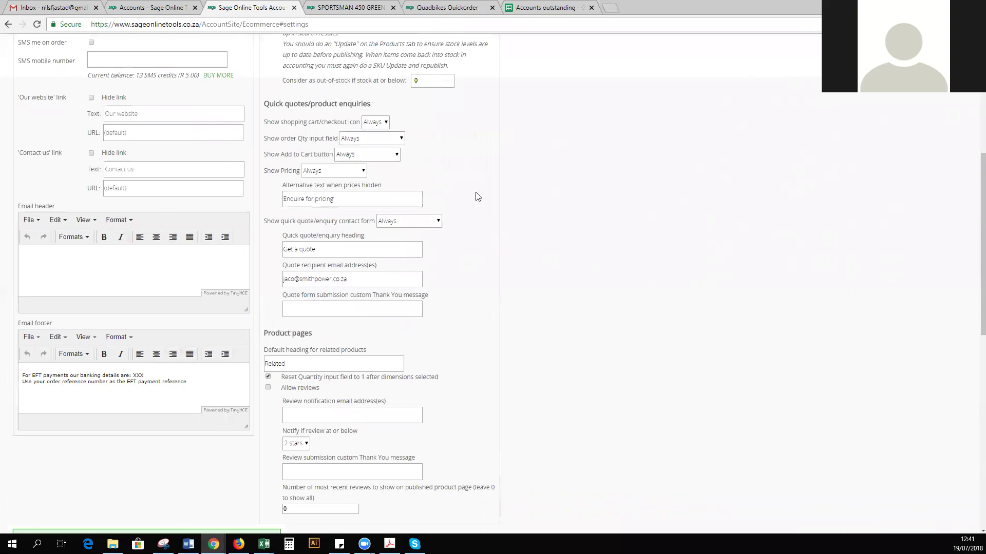
{"action": "scroll", "coordinate": [477, 197], "scroll_direction": "up", "scroll_amount": 2}
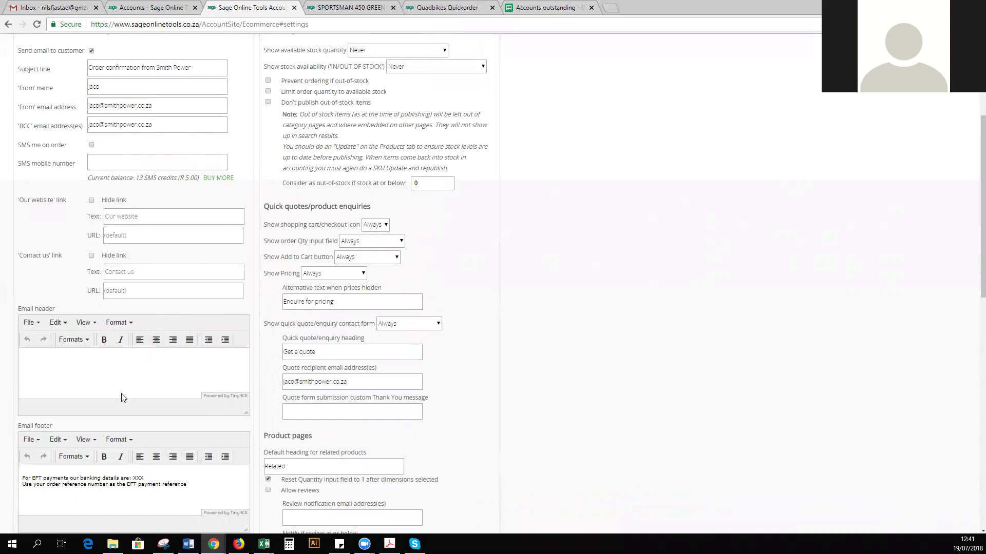
{"action": "scroll", "coordinate": [128, 390], "scroll_direction": "down", "scroll_amount": 2}
{"action": "triple_click", "coordinate": [197, 383]}
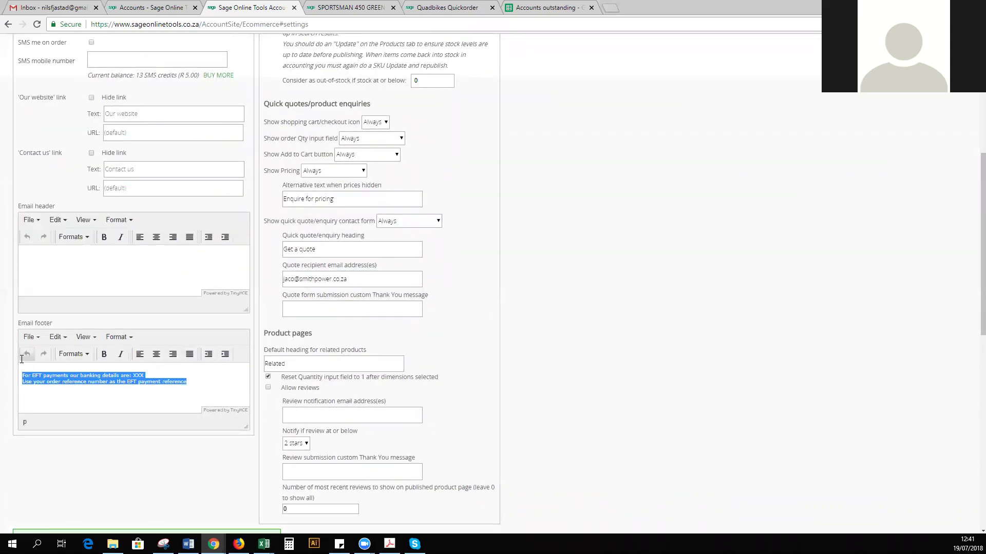
{"action": "left_click", "coordinate": [191, 381]}
{"action": "left_click_drag", "start_coordinate": [191, 382], "coordinate": [131, 377]}
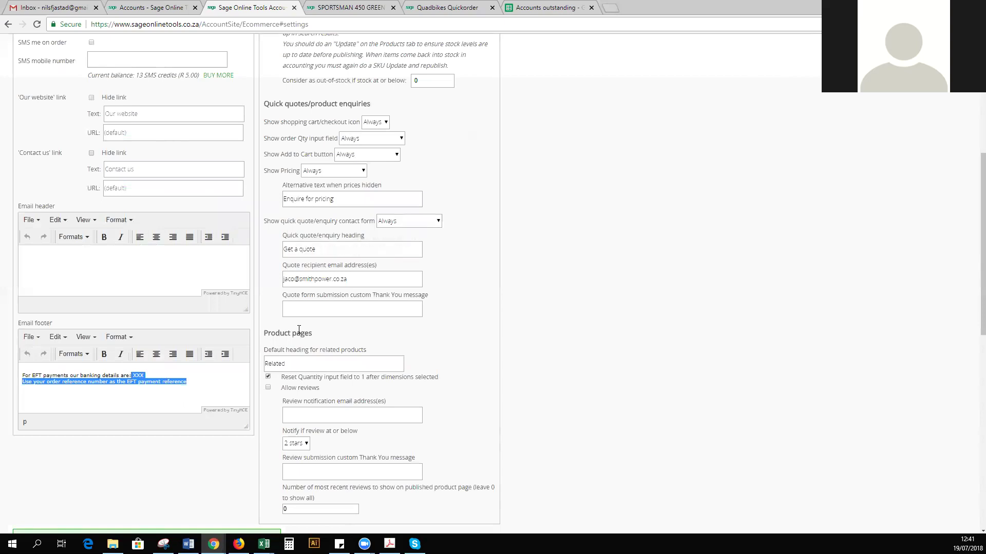
Allow reviews on the product pages in the site settings and save the store settings
{"action": "scroll", "coordinate": [380, 253], "scroll_direction": "down", "scroll_amount": 2}
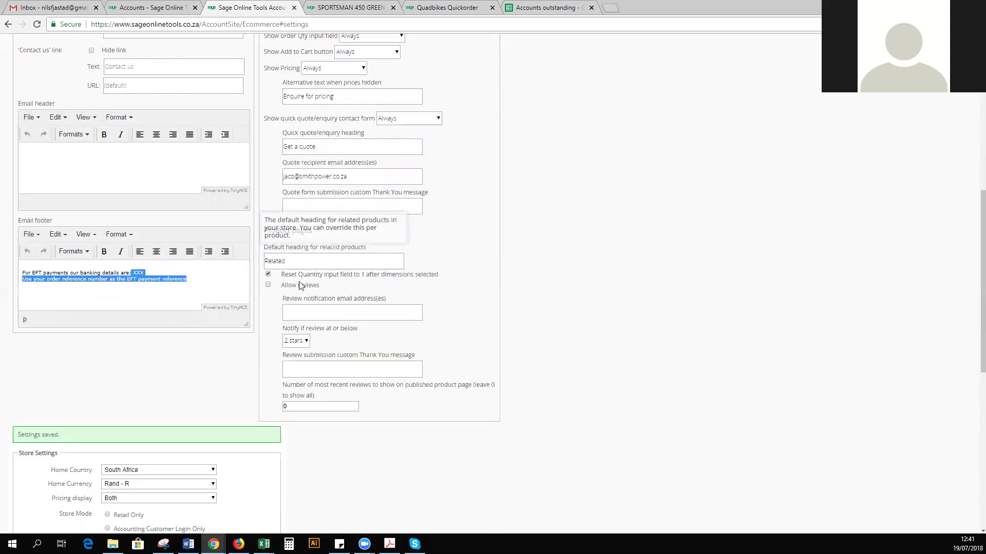
{"action": "left_click", "coordinate": [269, 286]}
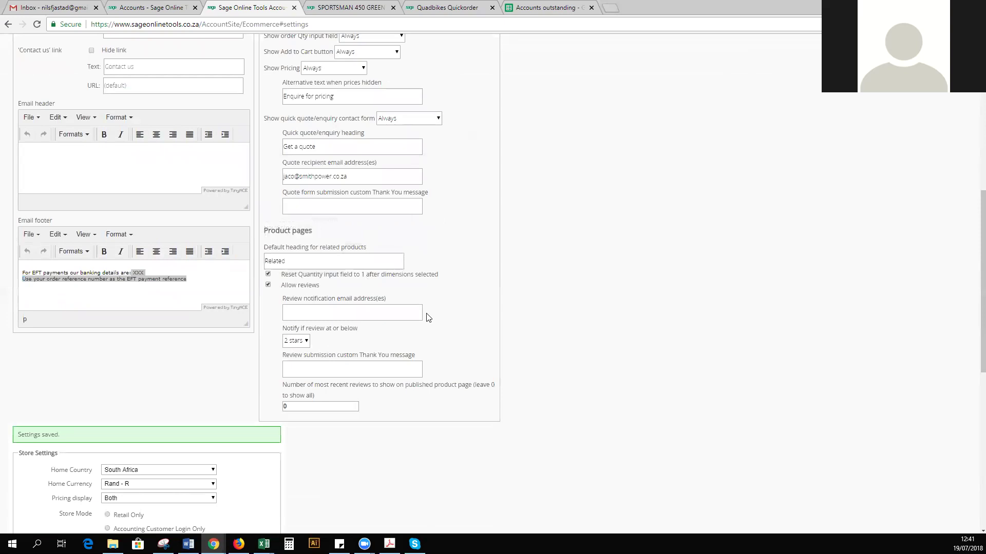
{"action": "scroll", "coordinate": [235, 383], "scroll_direction": "down", "scroll_amount": 6}
{"action": "left_click", "coordinate": [30, 351]}
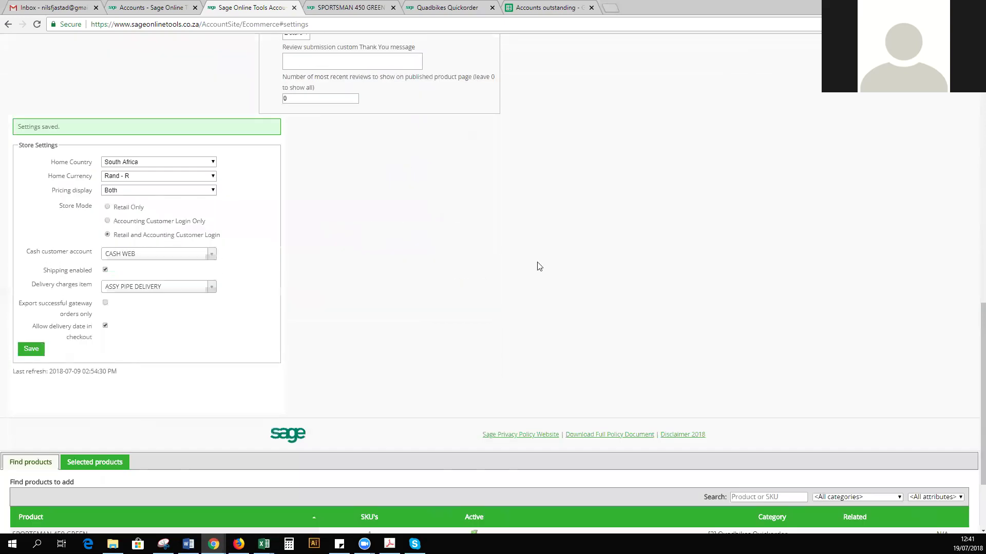
{"action": "scroll", "coordinate": [538, 265], "scroll_direction": "up", "scroll_amount": 10}
Reload the SPORTSMAN 450 GREEN store page and view its review submission form
{"action": "left_click", "coordinate": [366, 9]}
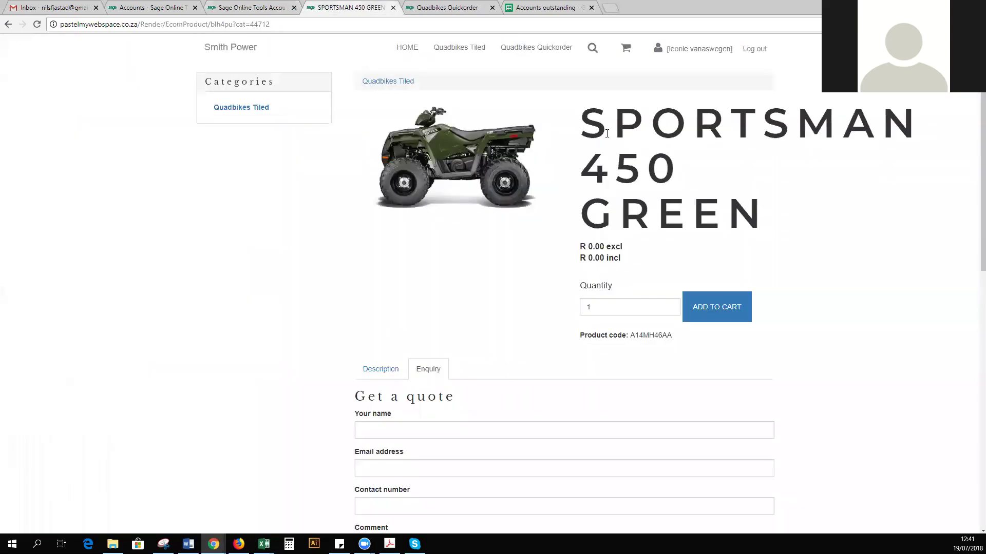
{"action": "key", "text": "F5"}
{"action": "left_click", "coordinate": [472, 368]}
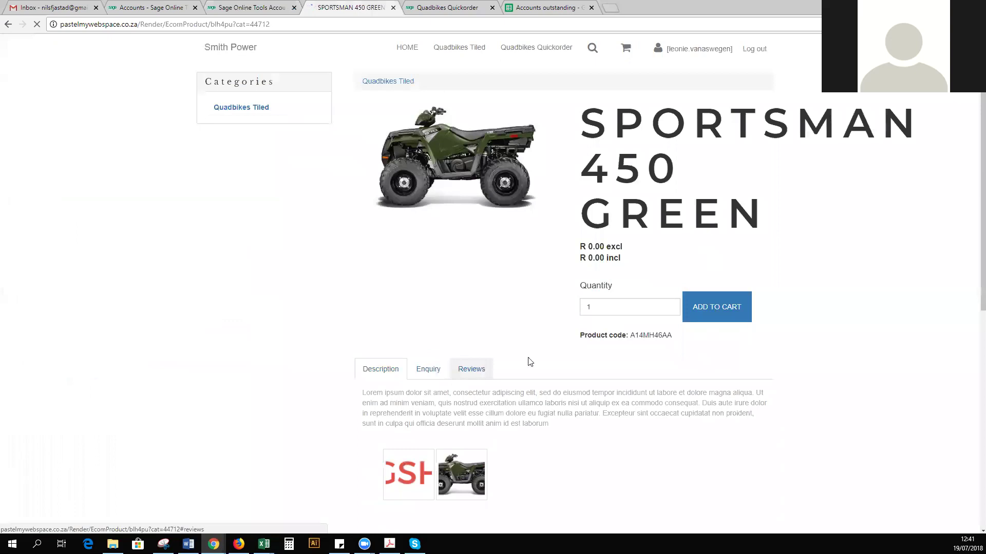
{"action": "scroll", "coordinate": [496, 294], "scroll_direction": "down", "scroll_amount": 2}
{"action": "scroll", "coordinate": [476, 294], "scroll_direction": "down", "scroll_amount": 2}
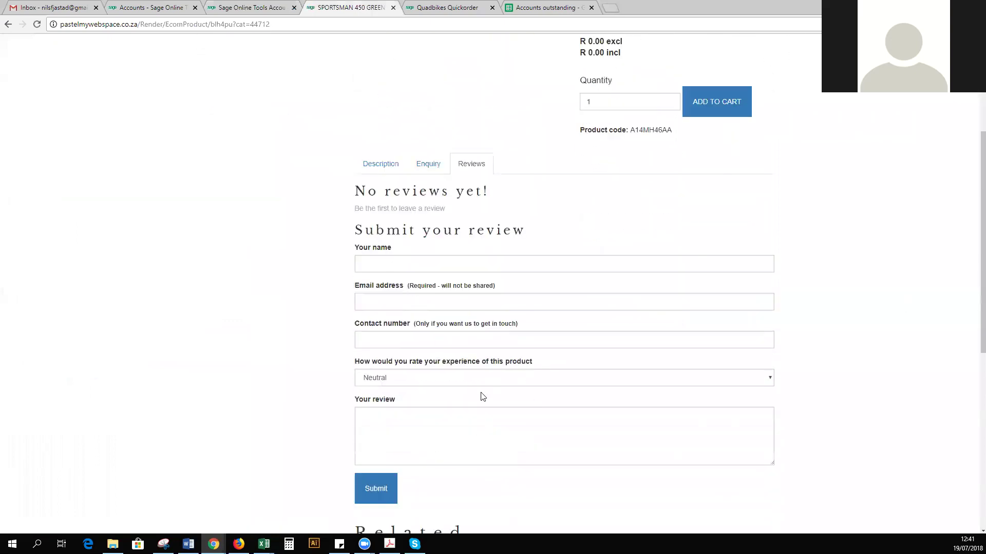
Look over the experience rating choices in the review form and return to the e-commerce settings
{"action": "left_click", "coordinate": [749, 380]}
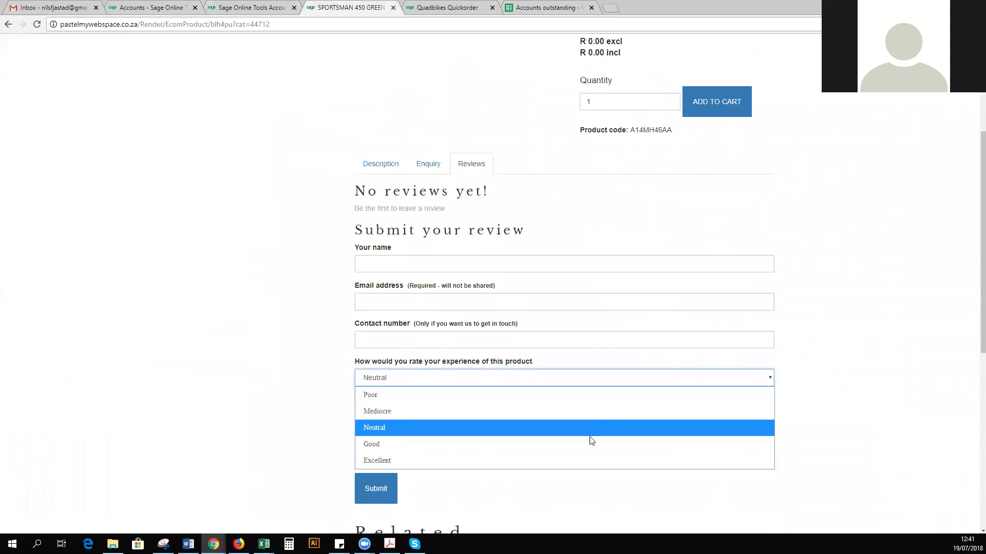
{"action": "left_click", "coordinate": [751, 360]}
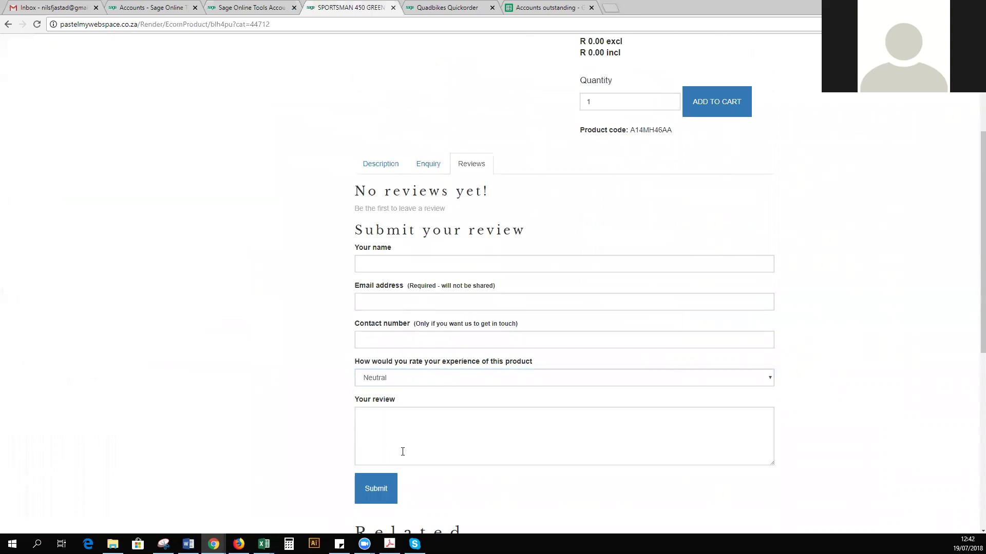
{"action": "scroll", "coordinate": [455, 249], "scroll_direction": "down", "scroll_amount": 1}
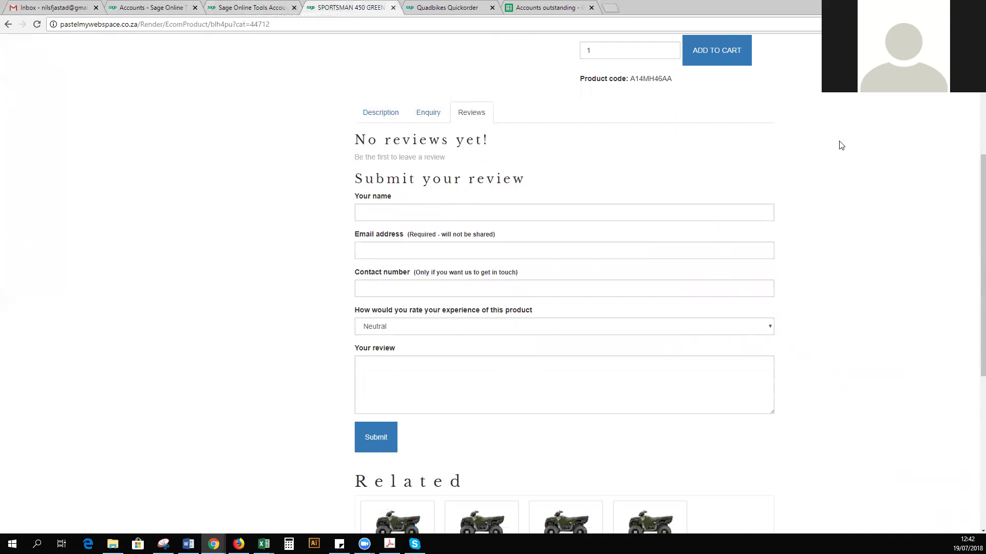
{"action": "scroll", "coordinate": [871, 216], "scroll_direction": "up", "scroll_amount": 3}
{"action": "scroll", "coordinate": [871, 216], "scroll_direction": "up", "scroll_amount": 2}
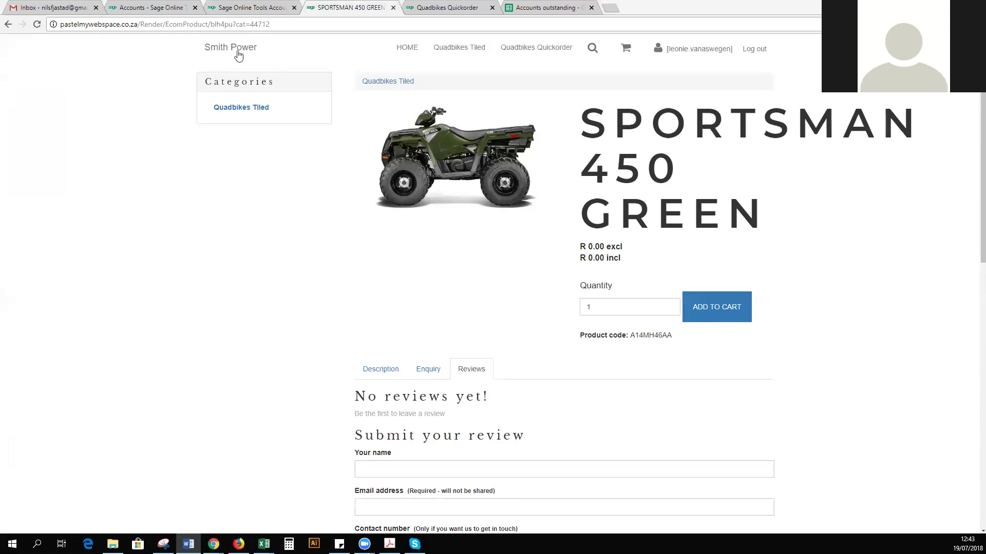
{"action": "left_click", "coordinate": [260, 8]}
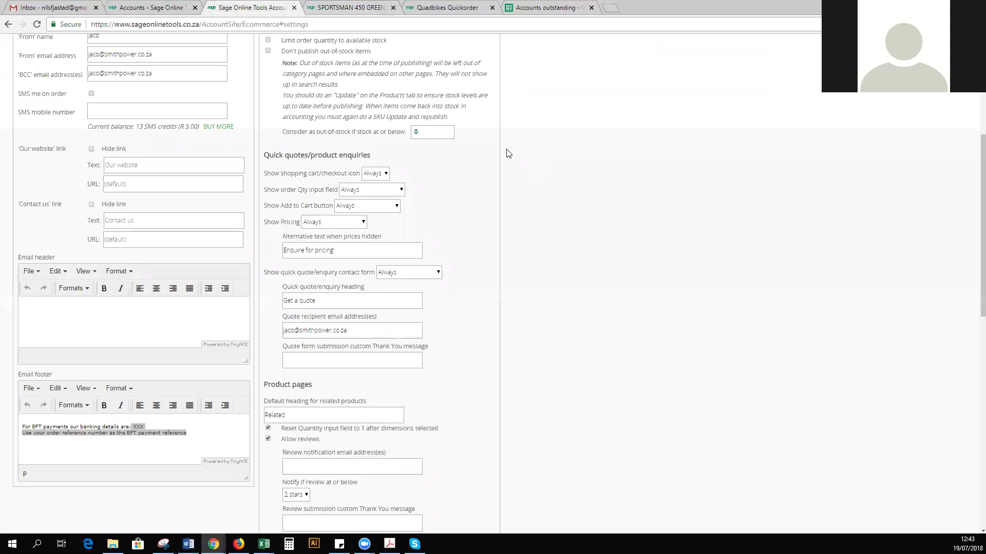
{"action": "scroll", "coordinate": [618, 215], "scroll_direction": "up", "scroll_amount": 5}
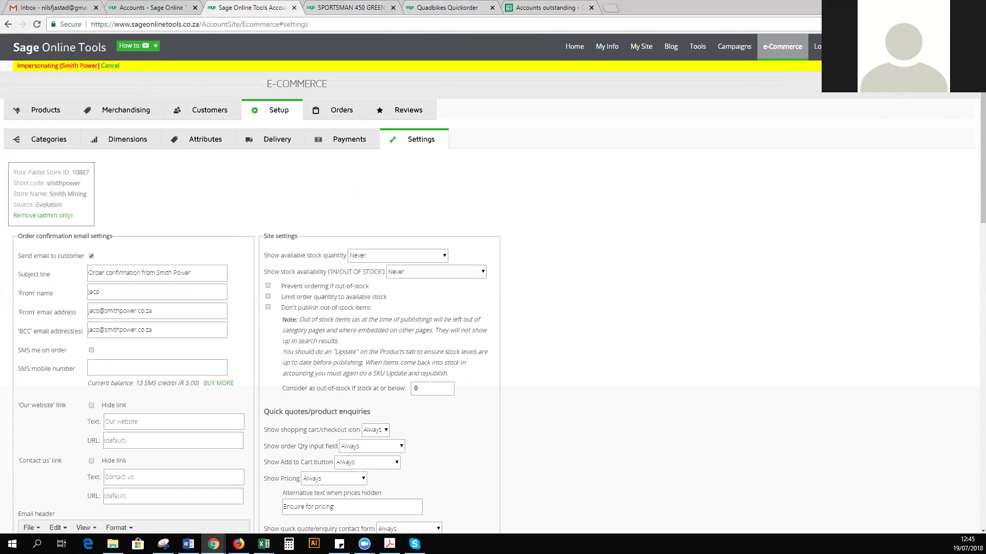
{"action": "key", "text": "alt+Tab"}
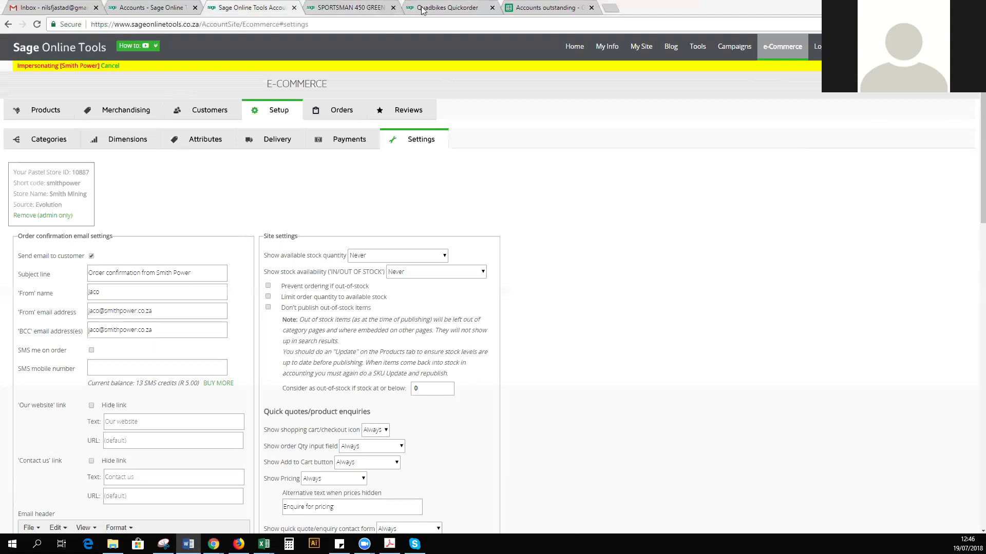
View the shopping cart from the Quadbikes Quickorder store page, close it and return to the e-commerce settings
{"action": "left_click", "coordinate": [452, 11]}
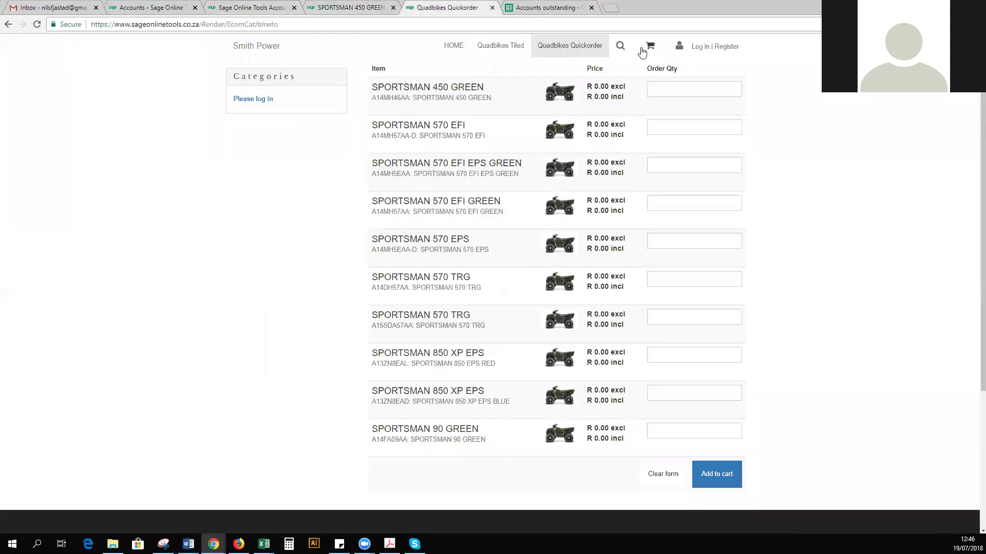
{"action": "left_click", "coordinate": [650, 46]}
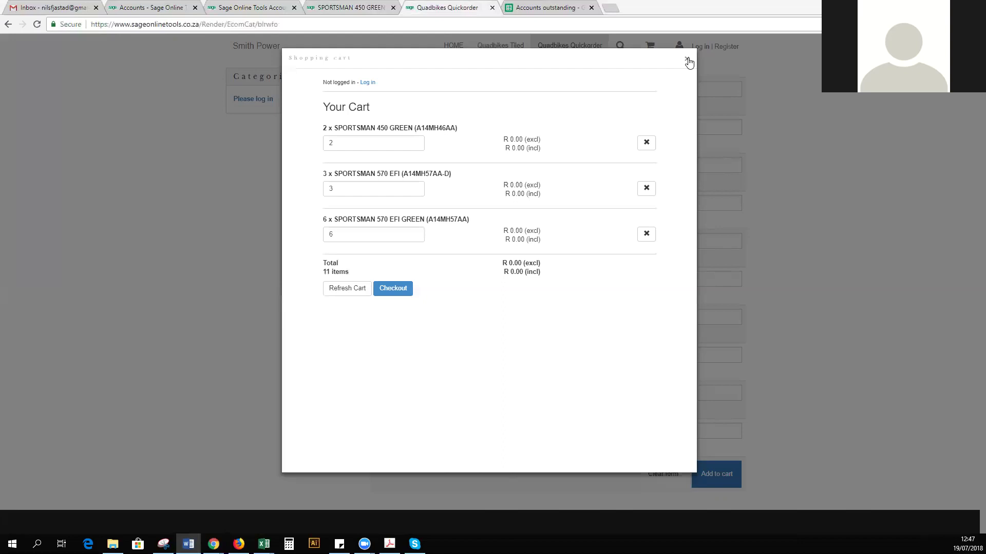
{"action": "left_click", "coordinate": [687, 60]}
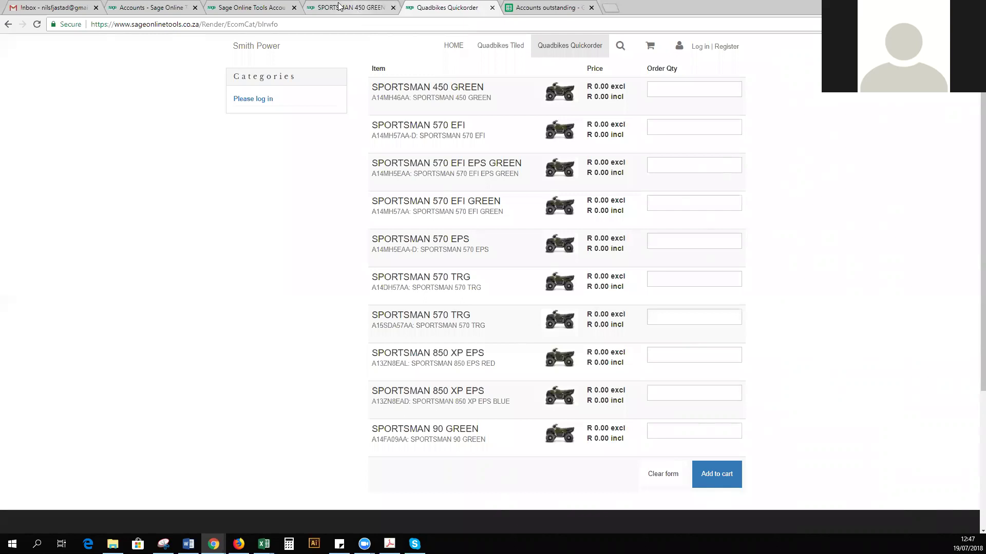
{"action": "left_click", "coordinate": [247, 11]}
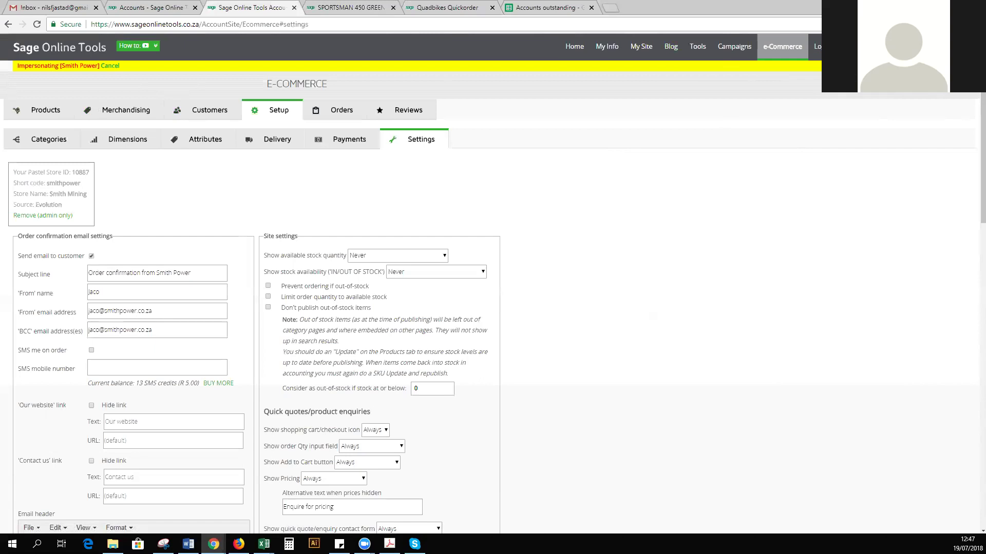
{"action": "key", "text": "alt+Tab"}
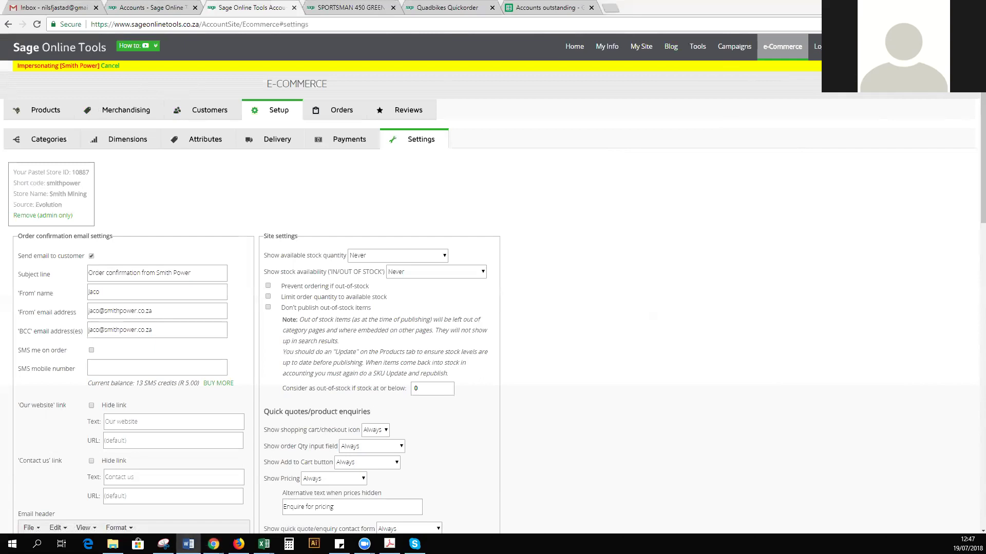